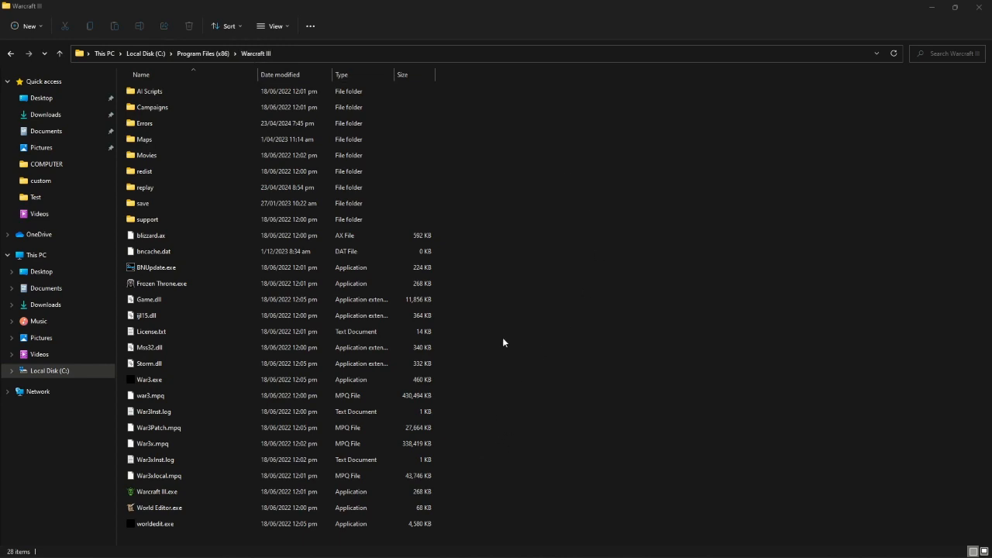
Launch the Warcraft III World Editor from the game's install folder and look over the blank map's extent
double_click(172, 511)
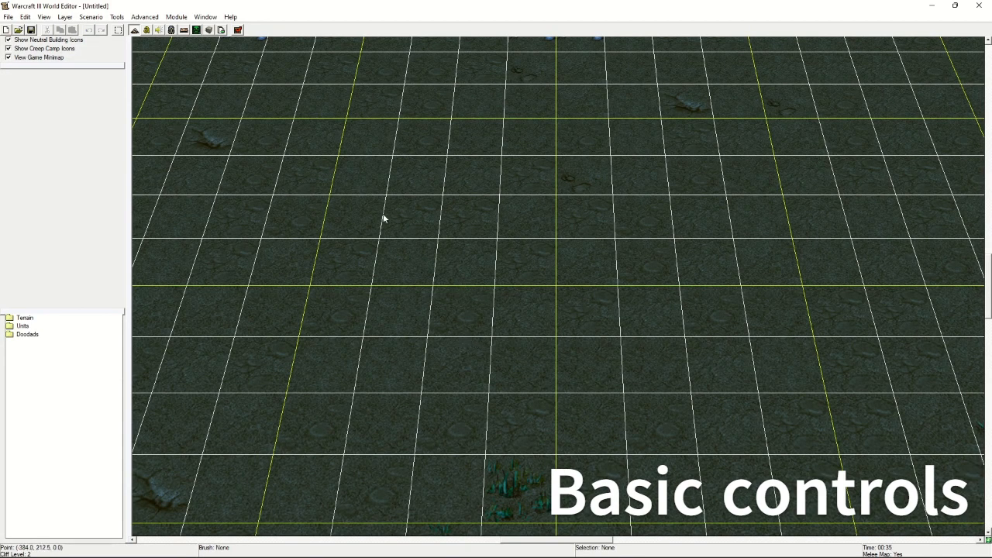
scroll(460, 258, "down", 5)
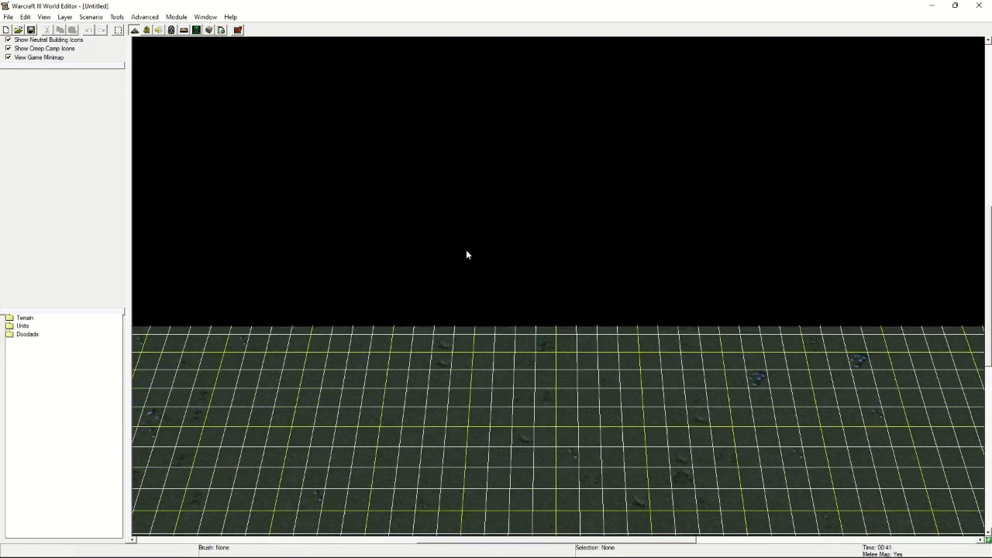
scroll(534, 321, "up", 1)
scroll(459, 287, "down", 3)
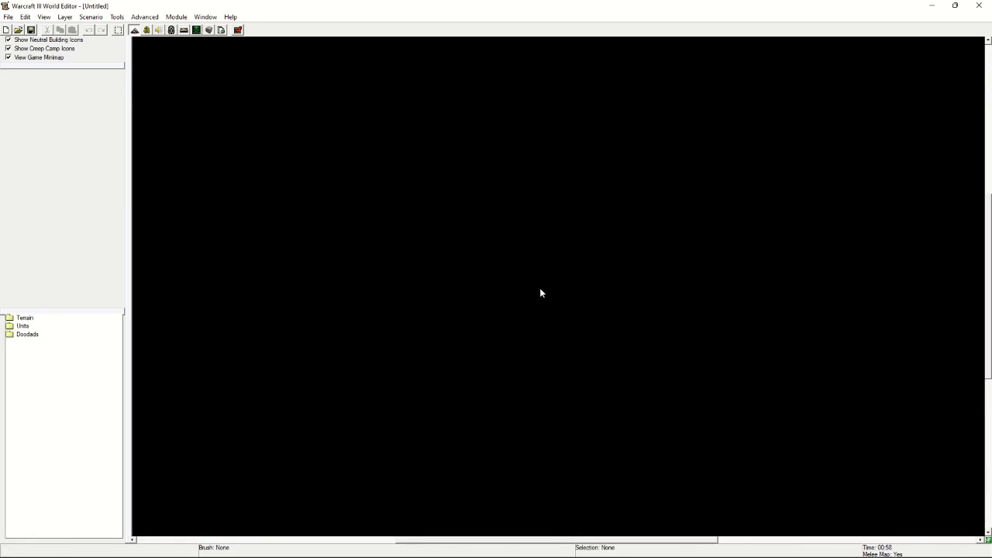
scroll(540, 290, "up", 4)
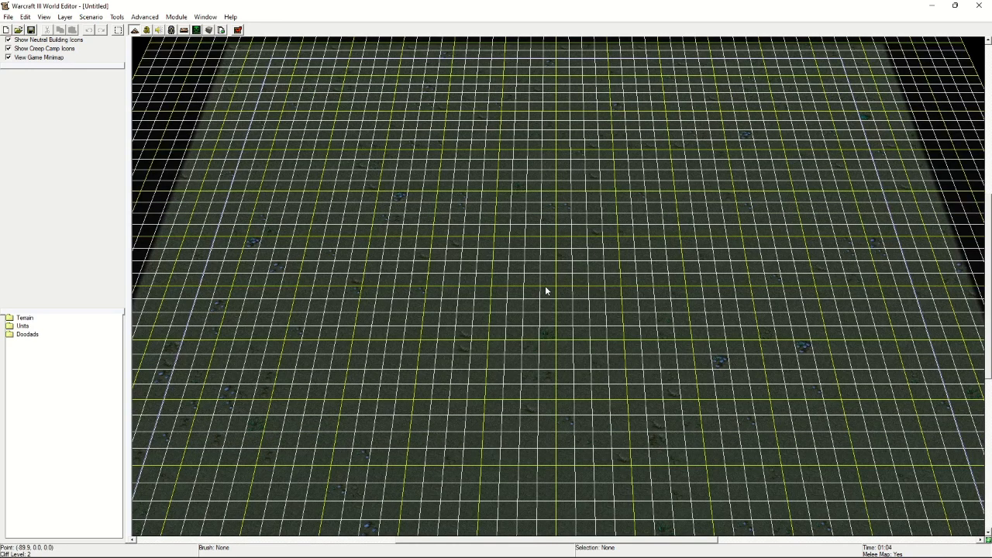
scroll(557, 297, "down", 5)
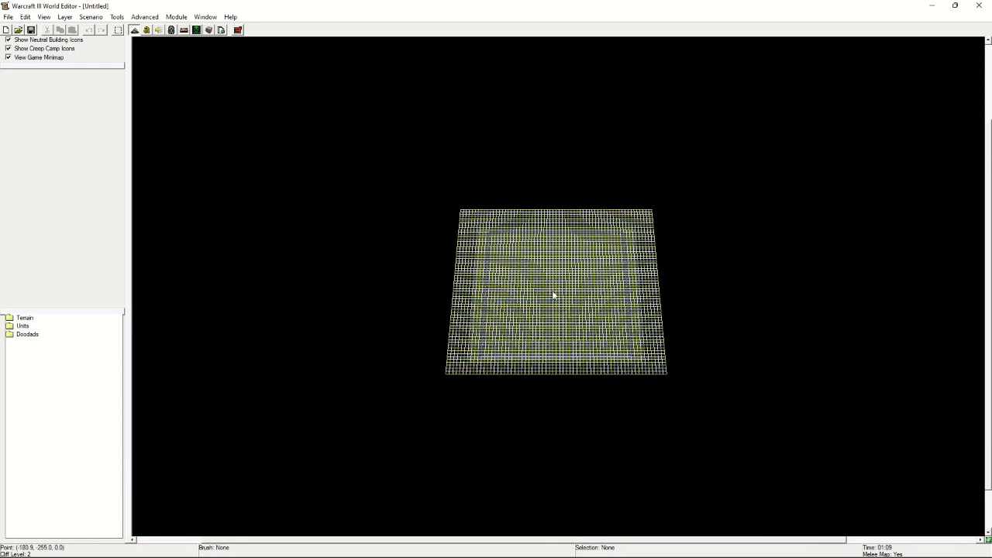
scroll(554, 296, "up", 5)
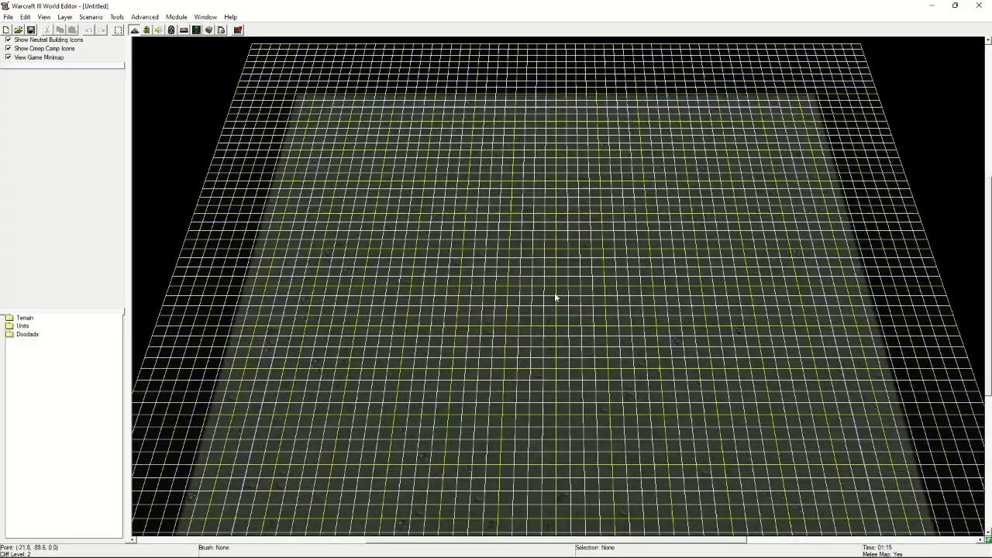
scroll(580, 260, "up", 2)
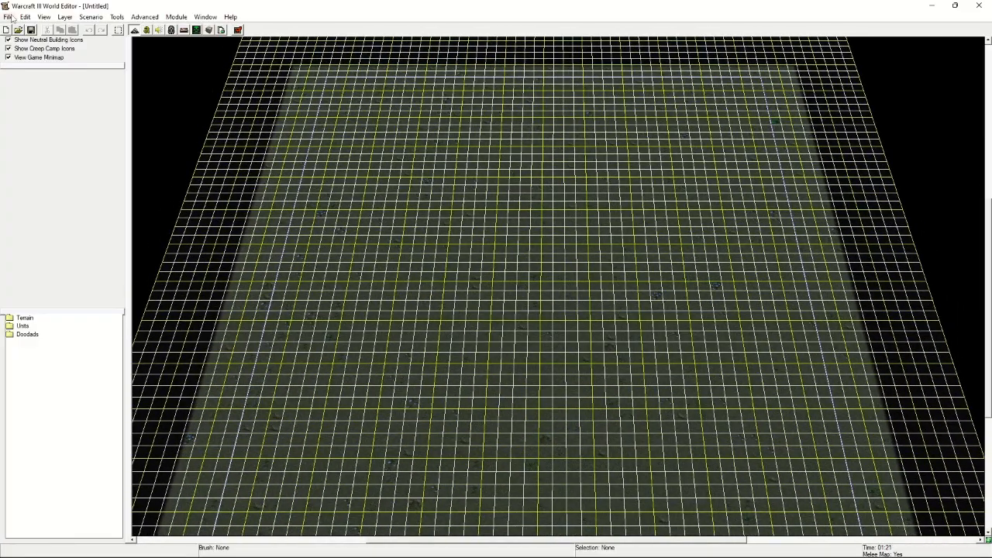
Open the existing map (4)Adrenaline.w3m from the Warcraft III Maps folder
left_click(7, 17)
left_click(32, 38)
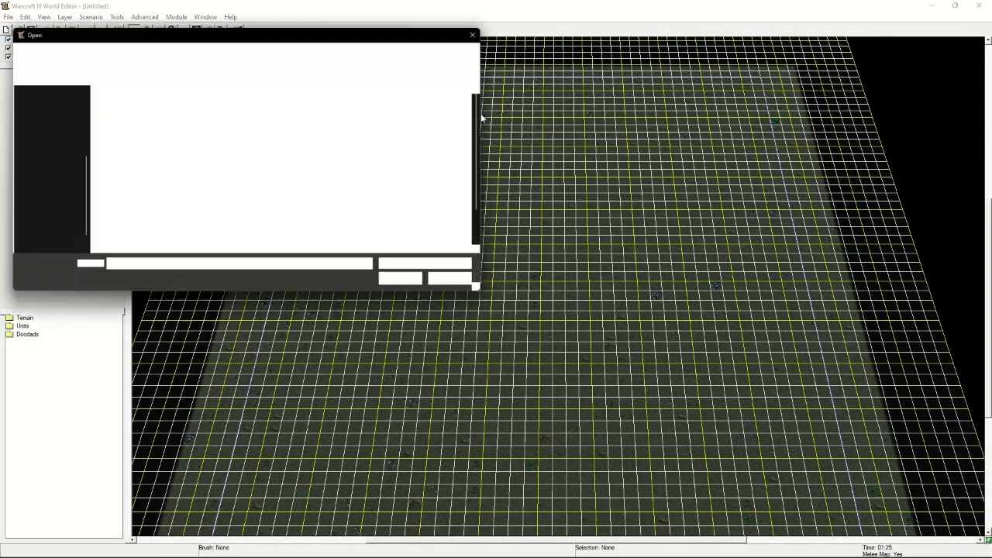
left_click(261, 52)
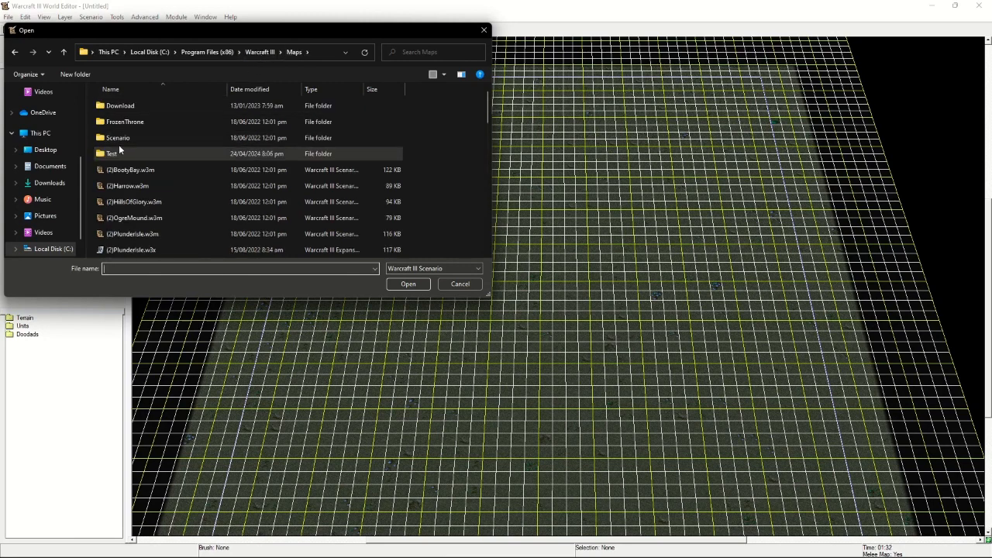
scroll(173, 170, "down", 2)
scroll(174, 169, "up", 1)
scroll(172, 171, "down", 1)
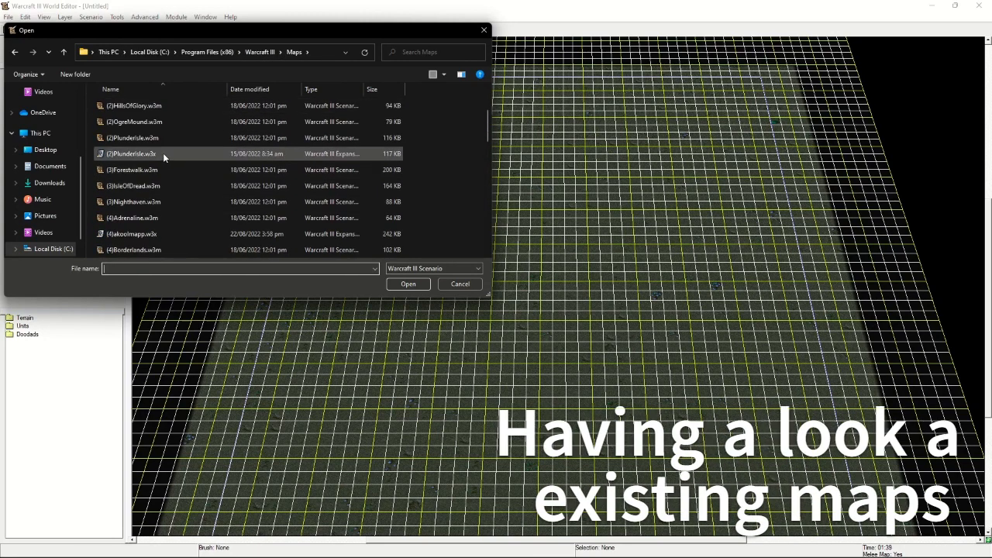
left_click(164, 218)
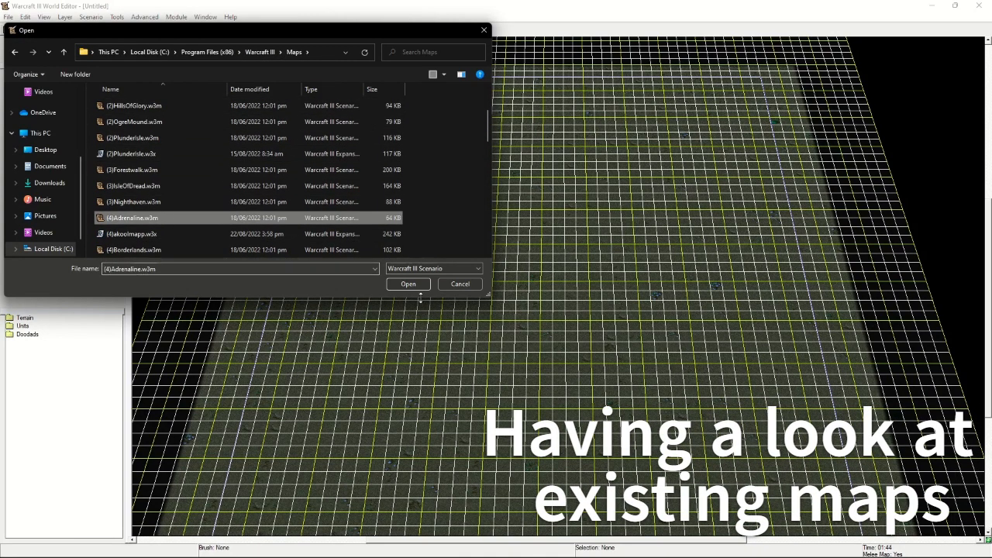
left_click(408, 284)
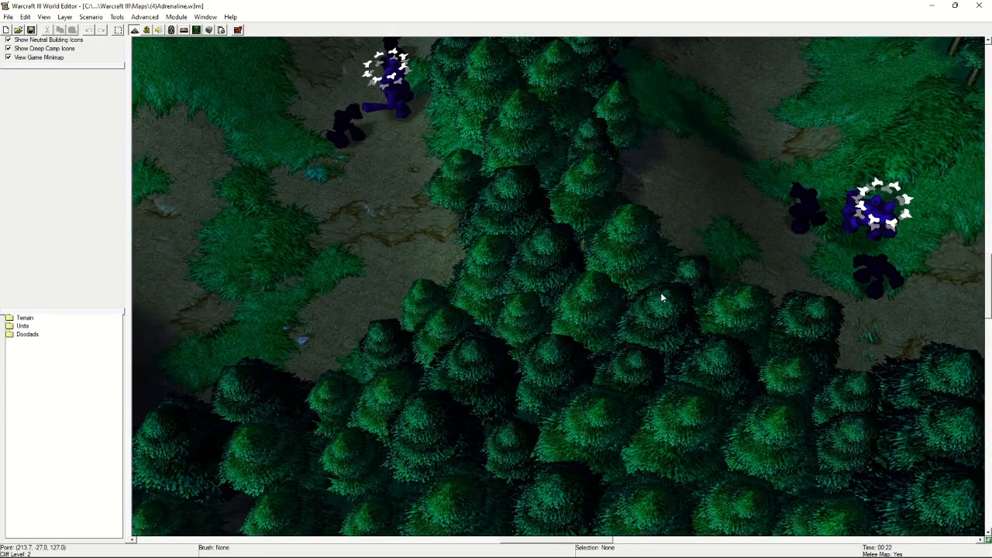
Examine the overall layout of the Adrenaline map, including its forests, paths and start locations
scroll(527, 280, "down", 6)
scroll(534, 266, "down", 3, "shift")
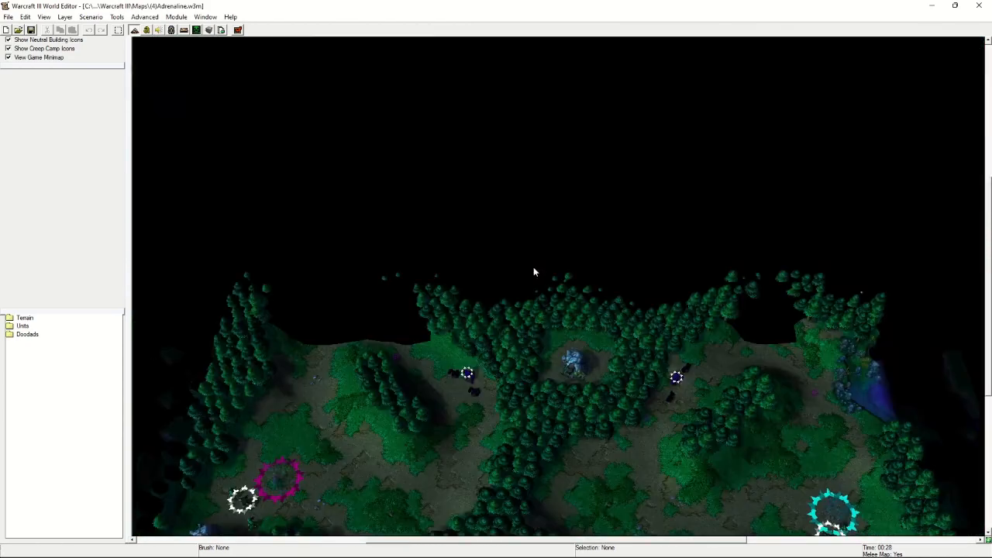
scroll(535, 286, "down", 2)
scroll(542, 306, "down", 2)
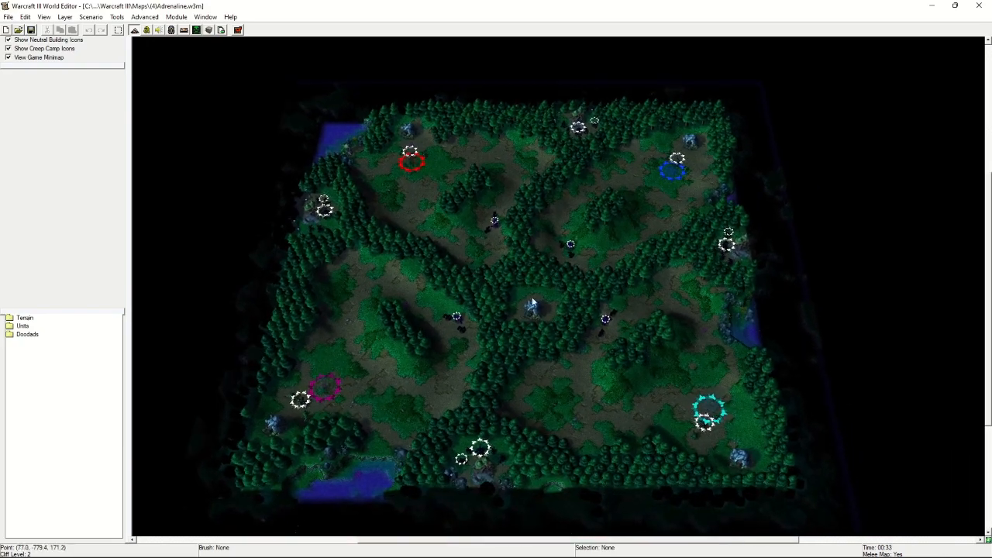
right_click_drag(642, 220, 600, 198)
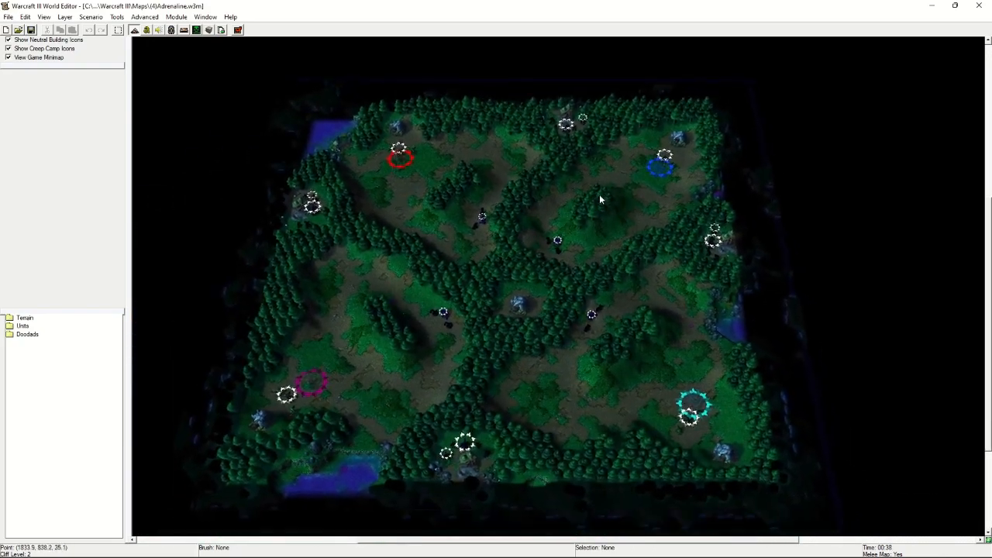
right_click_drag(601, 407, 534, 304)
Examine the teal start location and the nearby creep camp up close
scroll(534, 304, "up", 8)
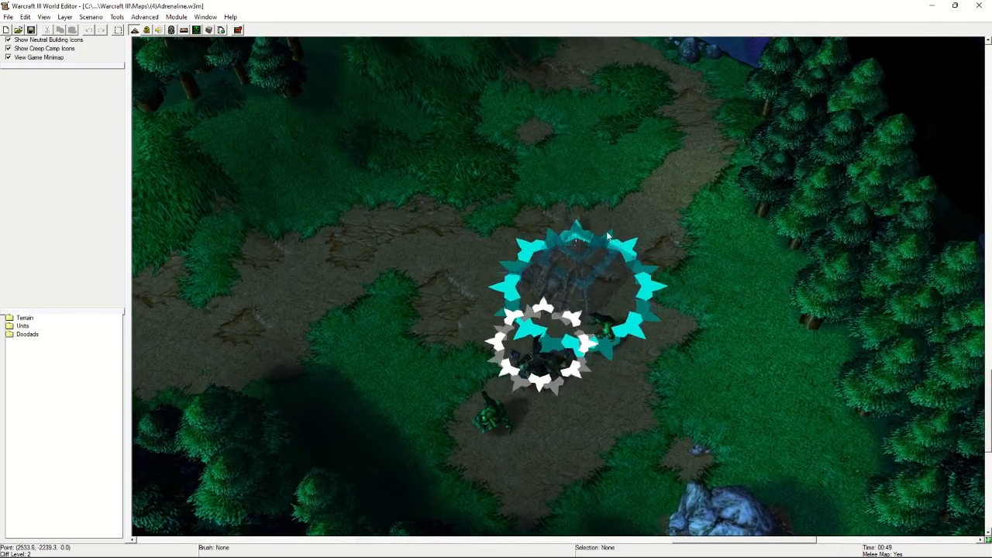
mouse_move(633, 362)
right_mouse_down()
mouse_move(637, 341)
mouse_move(637, 357)
right_mouse_up()
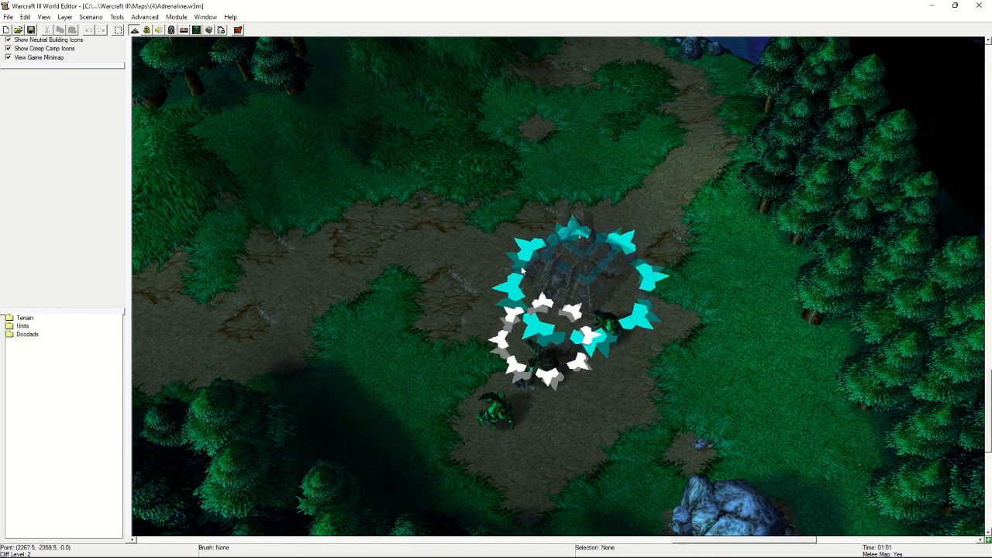
right_click_drag(583, 245, 586, 279)
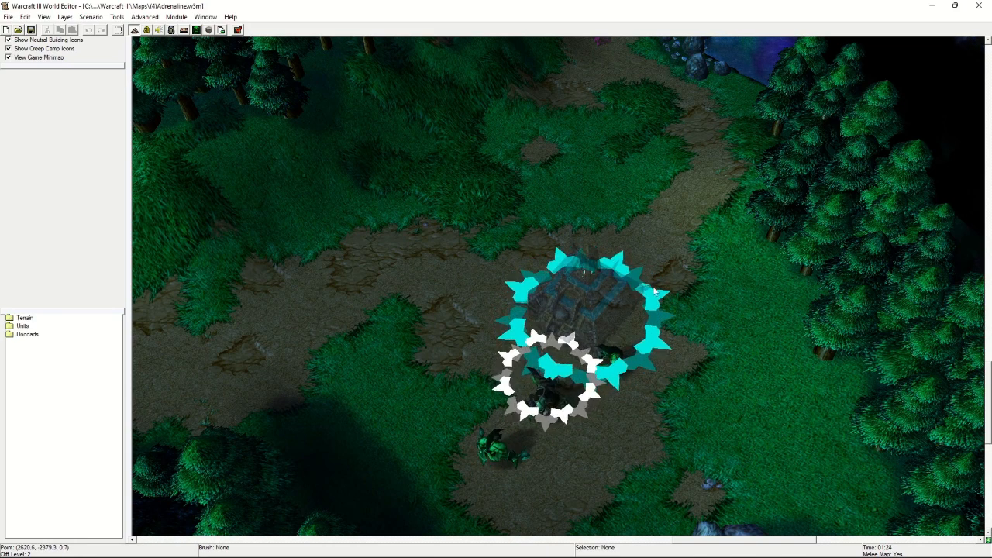
right_click_drag(721, 288, 702, 290)
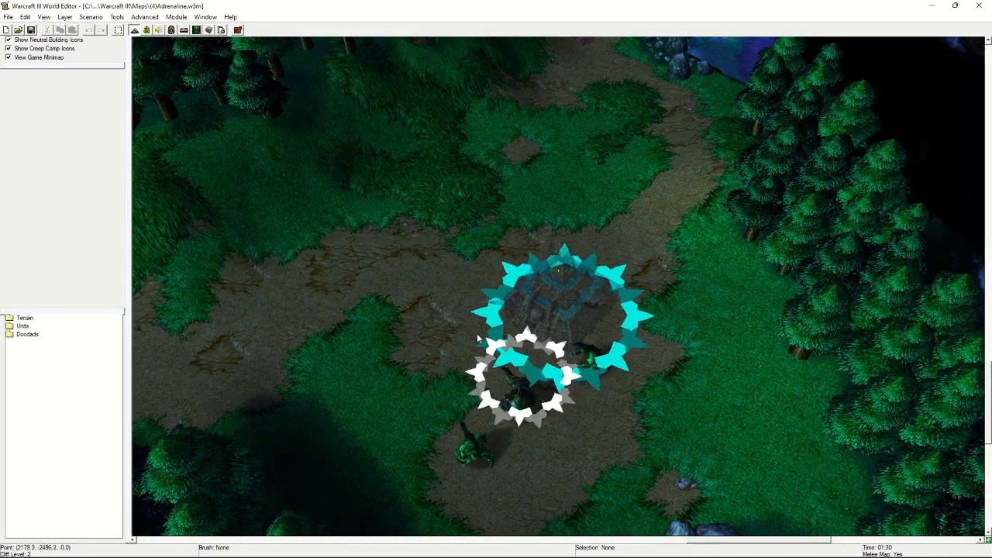
right_click_drag(601, 246, 598, 266)
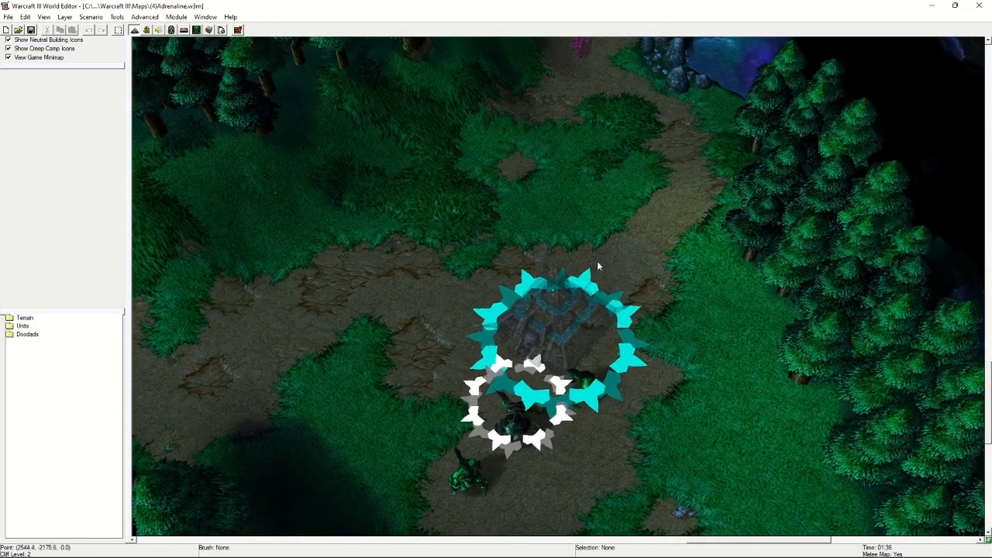
scroll(649, 235, "down", 2)
scroll(650, 238, "down", 4)
scroll(655, 357, "up", 5)
right_click_drag(660, 372, 646, 336)
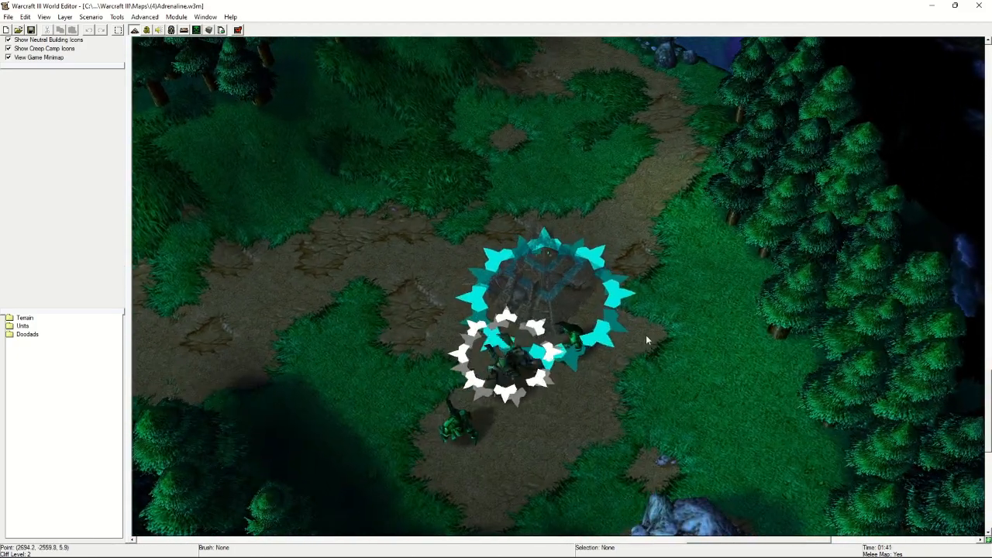
Compare the player start locations and creep camps across the whole Adrenaline map
scroll(711, 319, "down", 6)
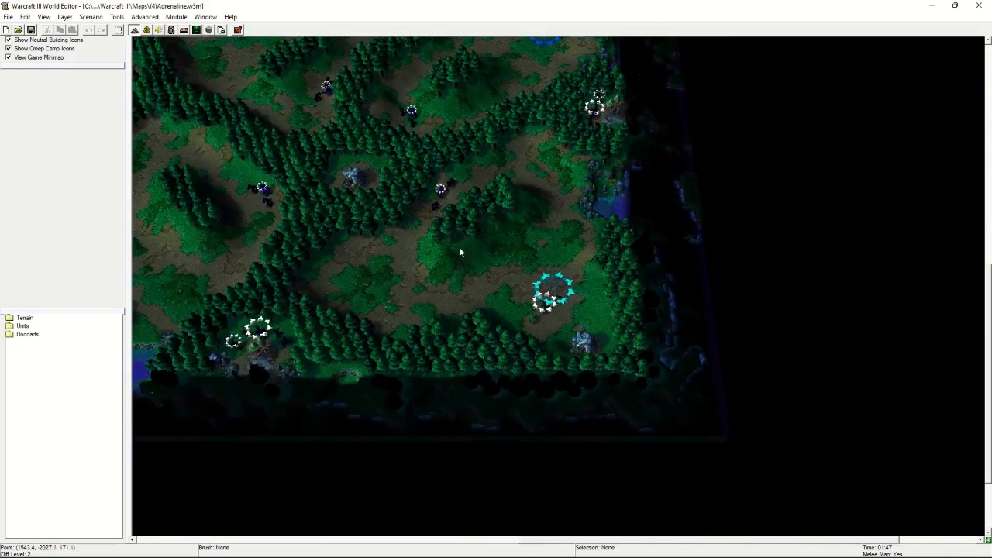
scroll(531, 334, "up", 2)
scroll(532, 335, "down", 4)
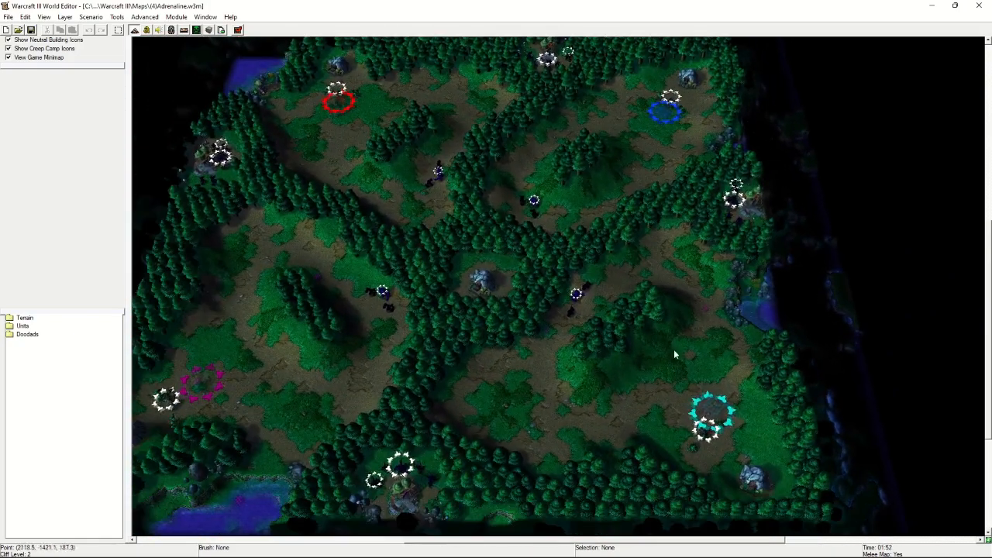
scroll(231, 390, "up", 3)
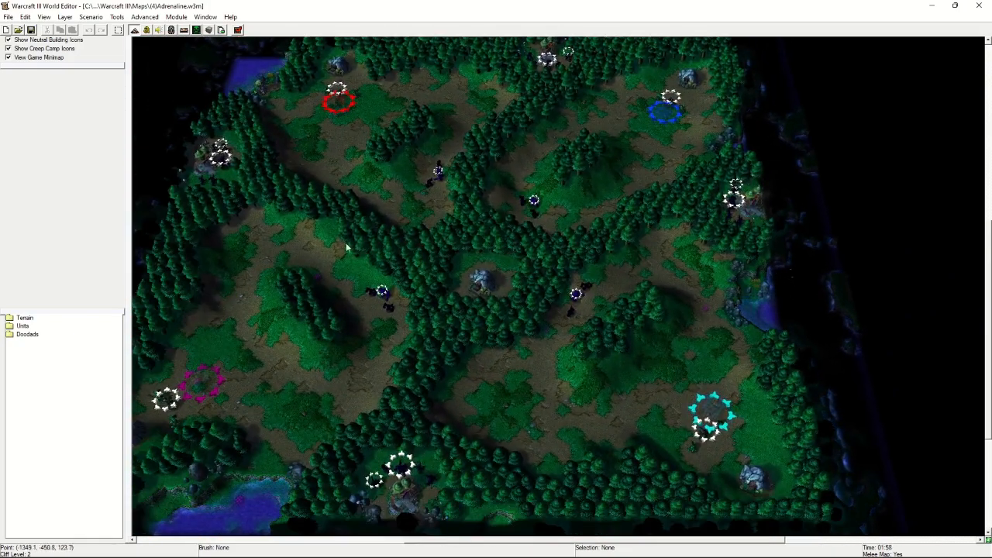
left_click(91, 17)
left_click(91, 17)
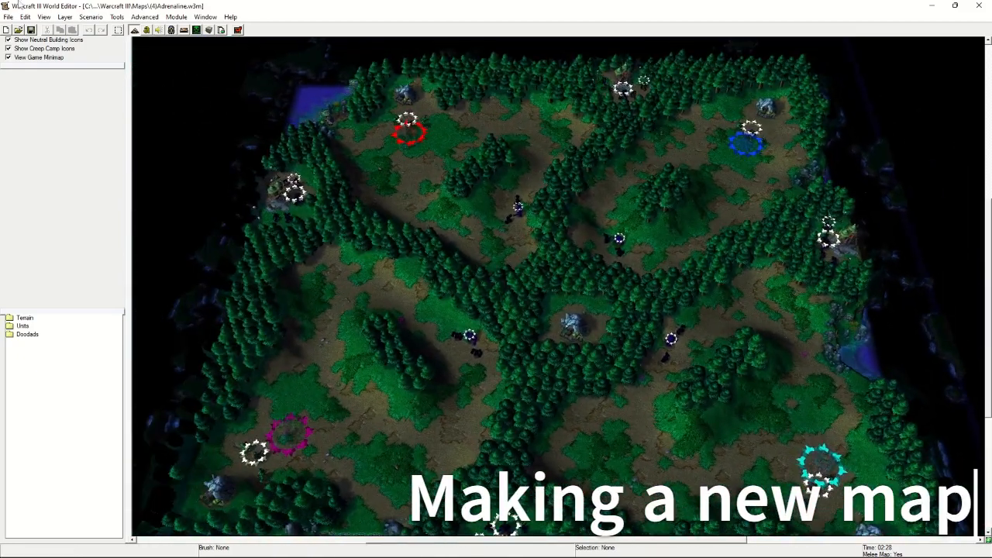
Start a new map and set its size to 128 wide by 96 high
left_click(8, 16)
left_click(31, 38)
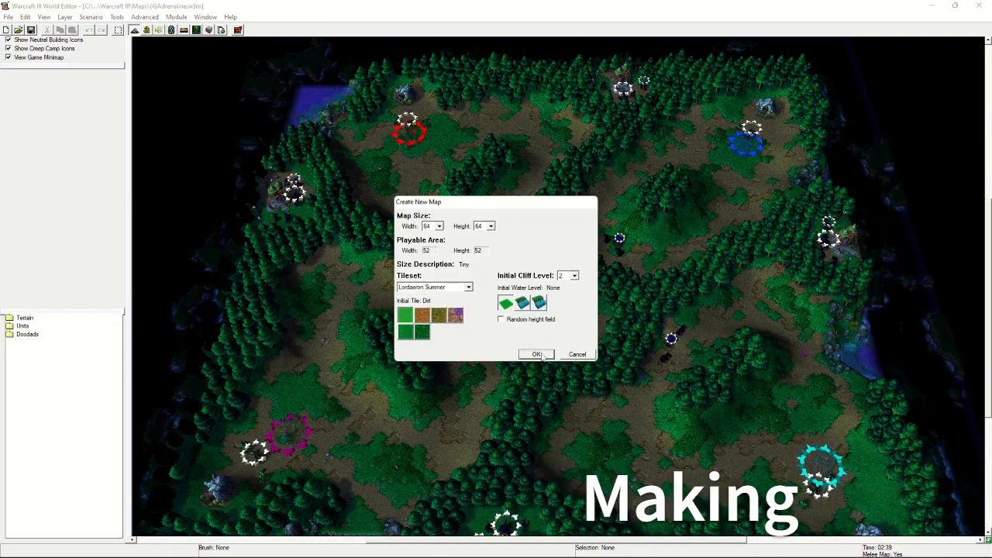
left_click(439, 226)
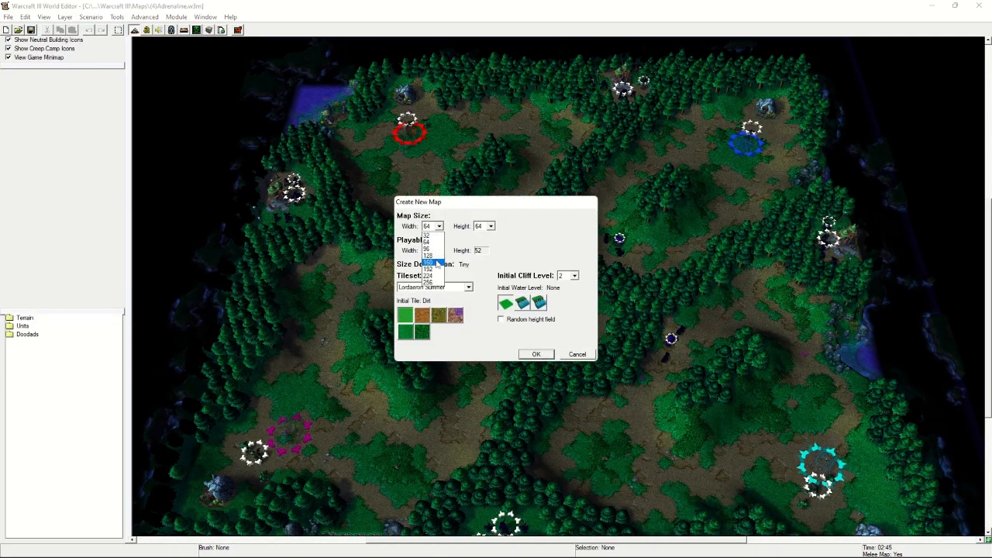
left_click(430, 257)
left_click(490, 225)
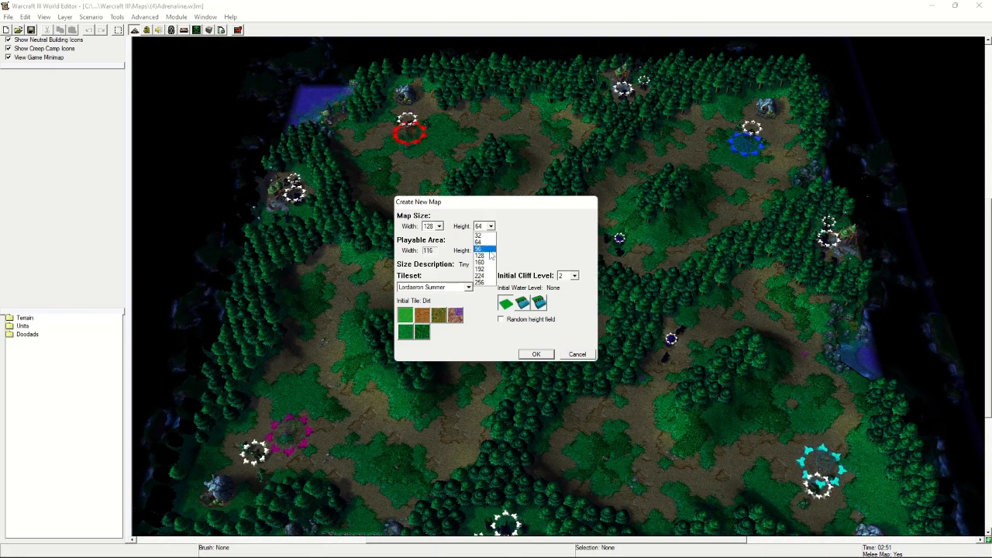
left_click(488, 249)
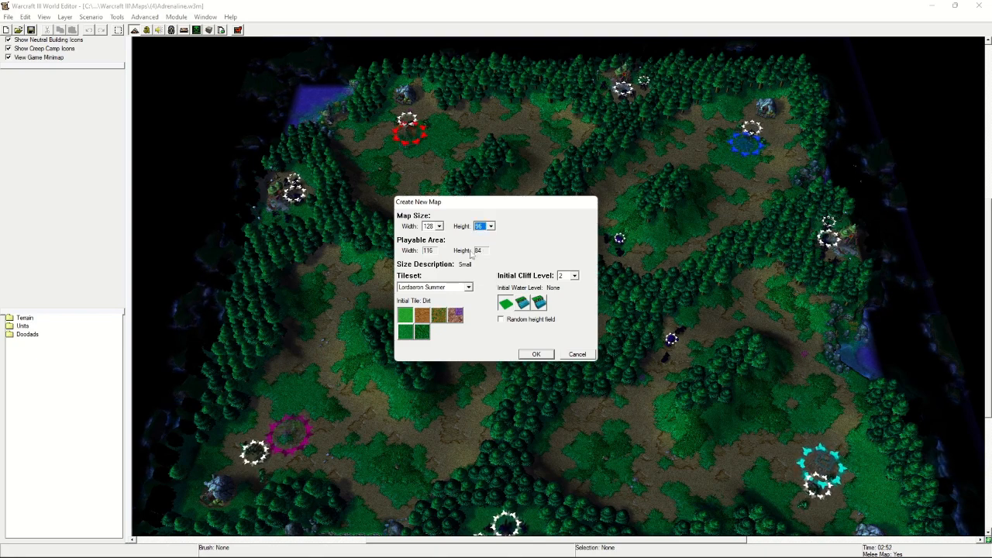
Set the new map's size to 160 wide by 128 high and create it with the Lordaeron Summer tileset
left_click(437, 225)
left_click(428, 261)
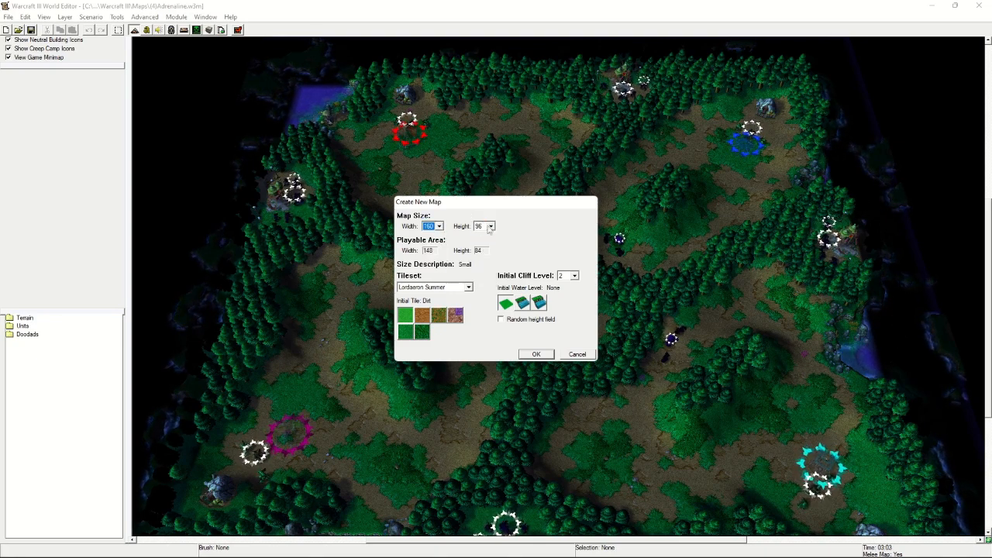
left_click(490, 225)
left_click(480, 255)
left_click(536, 354)
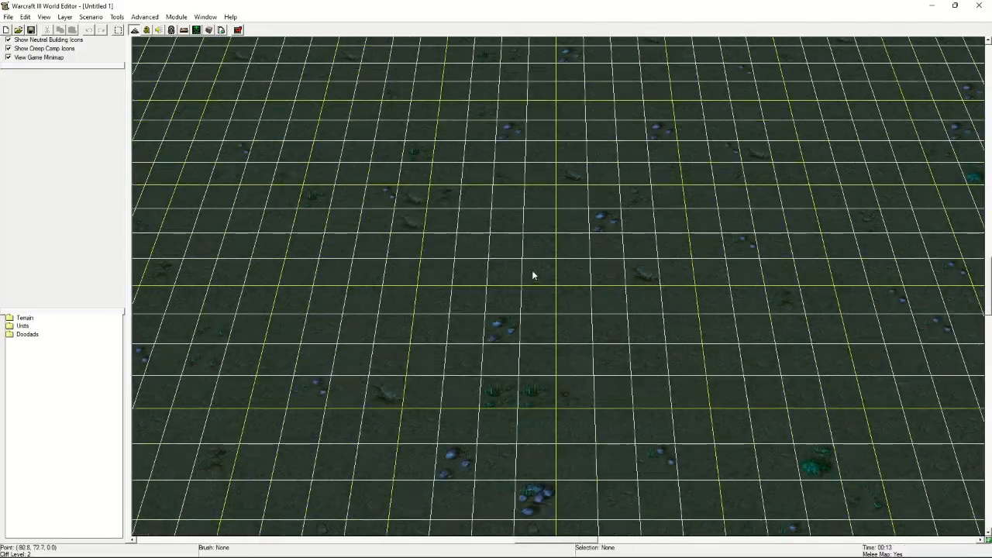
Switch the new map's grid display to Large
scroll(531, 290, "down", 10)
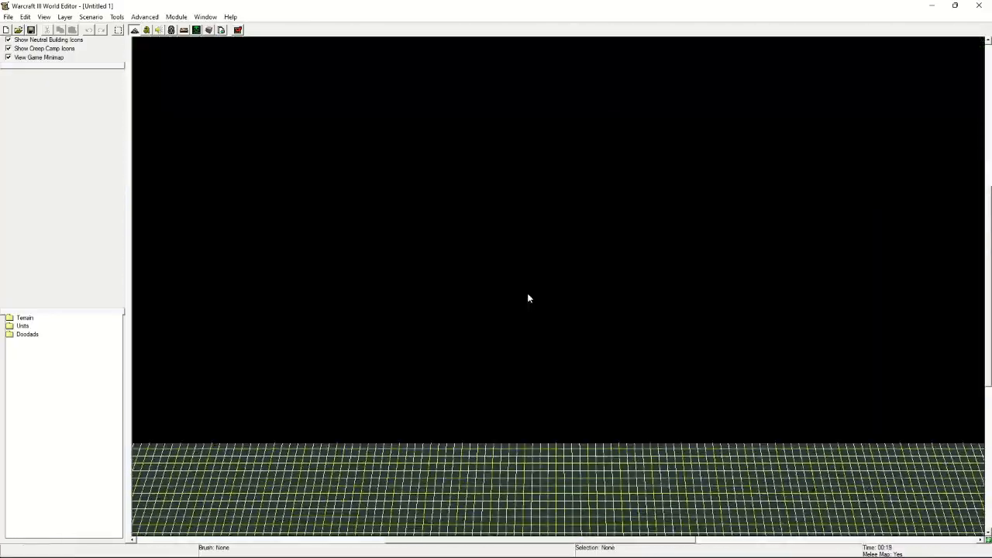
scroll(530, 300, "down", 5)
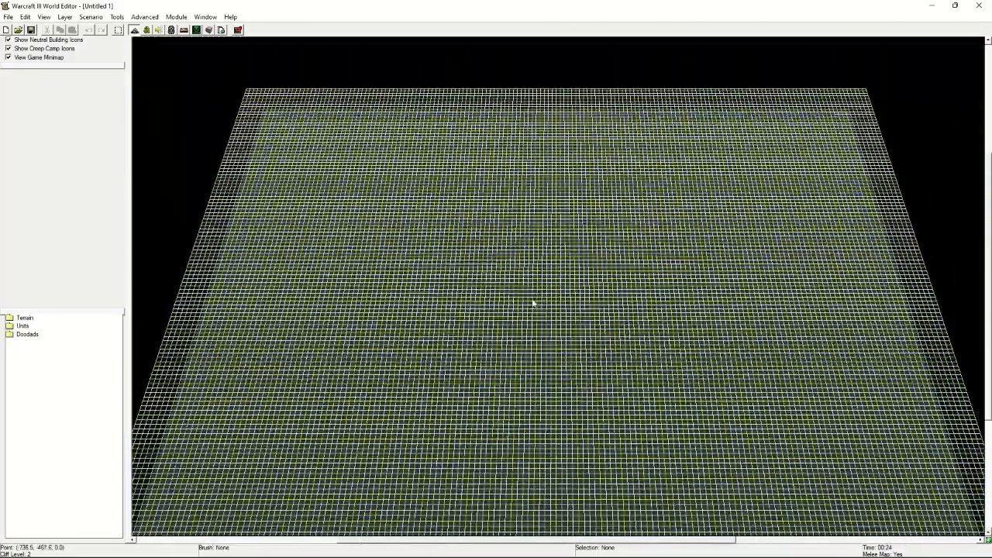
scroll(532, 303, "up", 3)
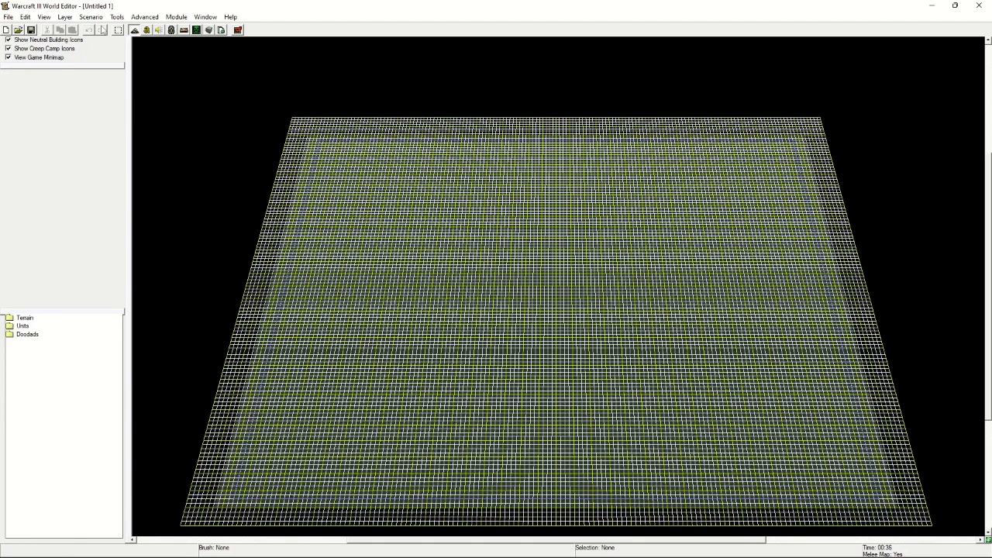
left_click(91, 17)
mouse_move(46, 19)
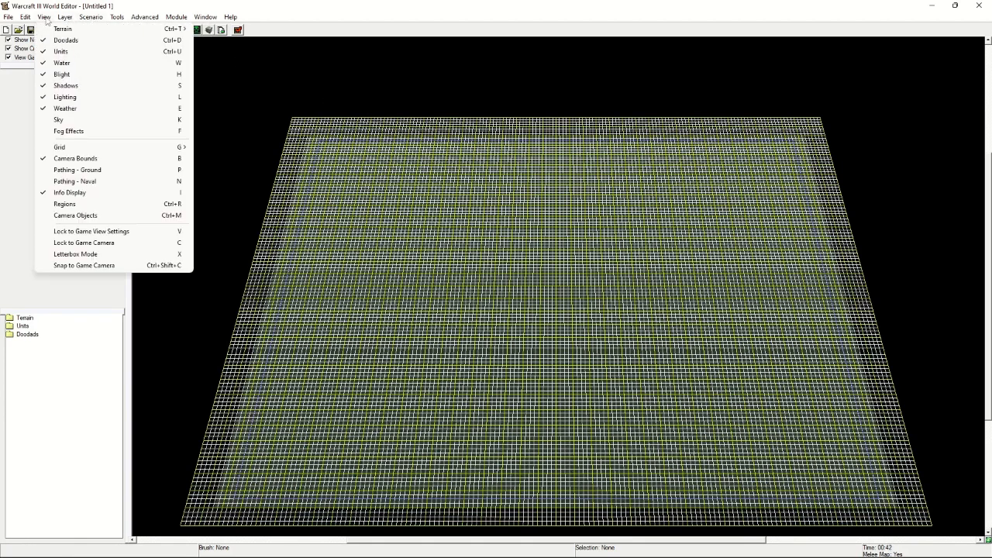
mouse_move(100, 154)
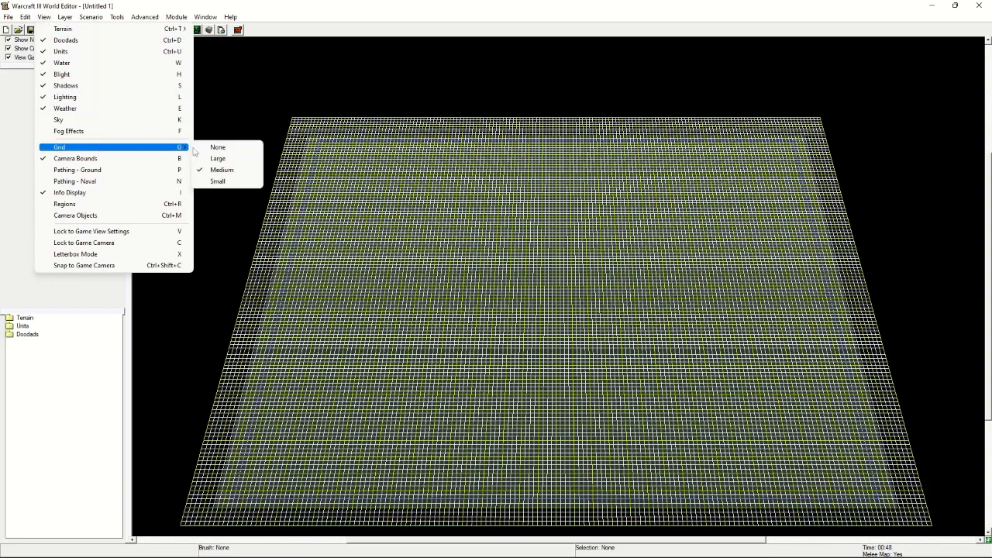
left_click(229, 159)
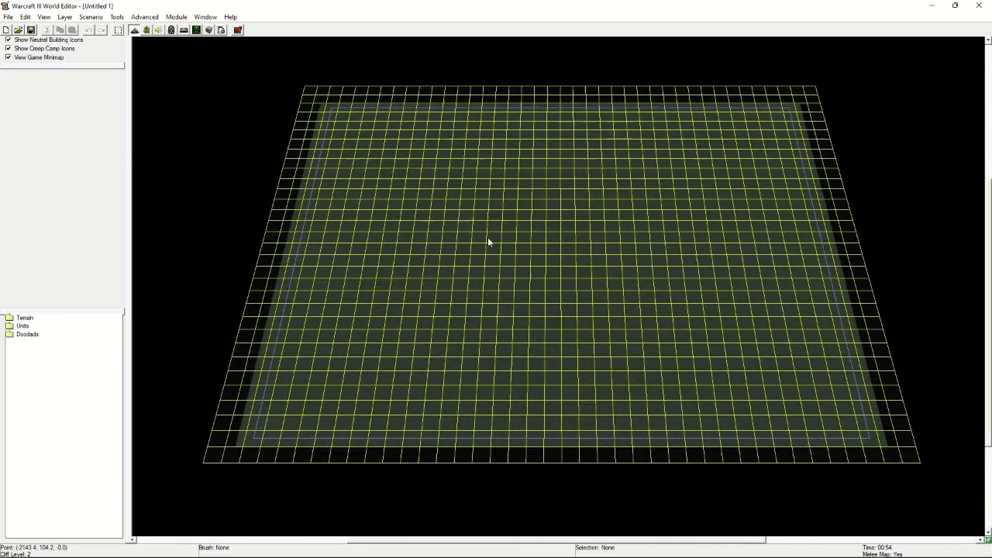
right_click_drag(493, 264, 499, 255)
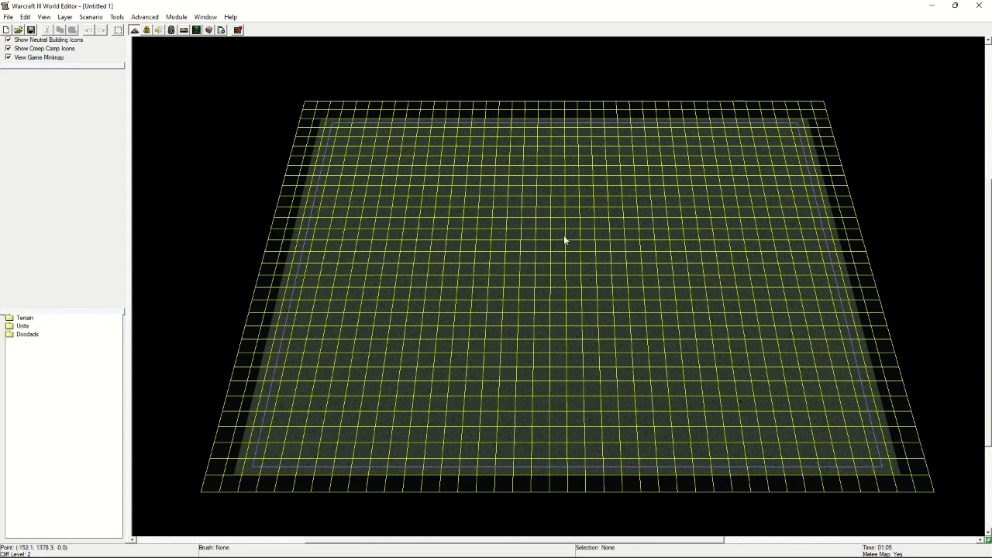
Raise a small patch of Grass Cliff near the middle of the map using Increase One with a size 1 circle brush
scroll(564, 240, "up", 2)
scroll(557, 295, "up", 5)
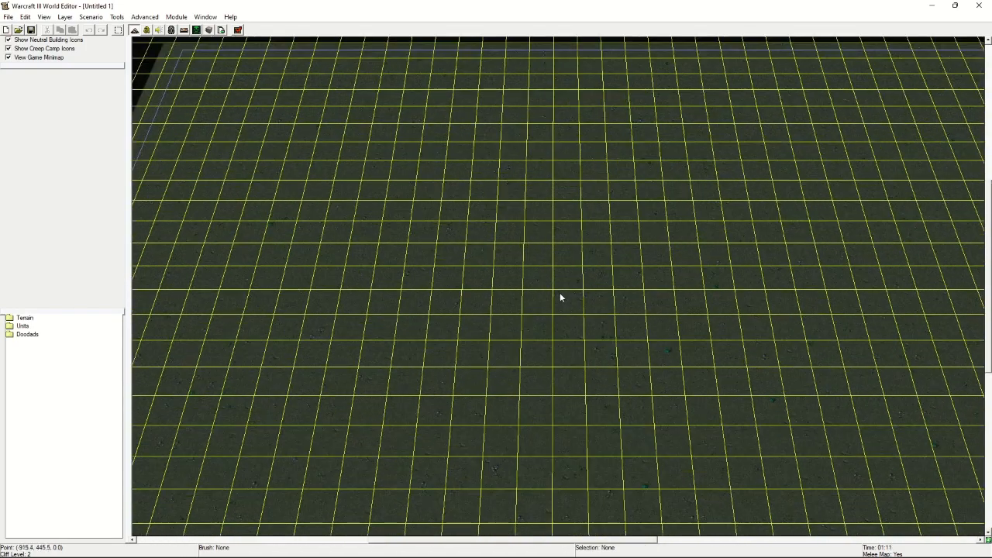
scroll(555, 288, "down", 4)
scroll(494, 232, "up", 3)
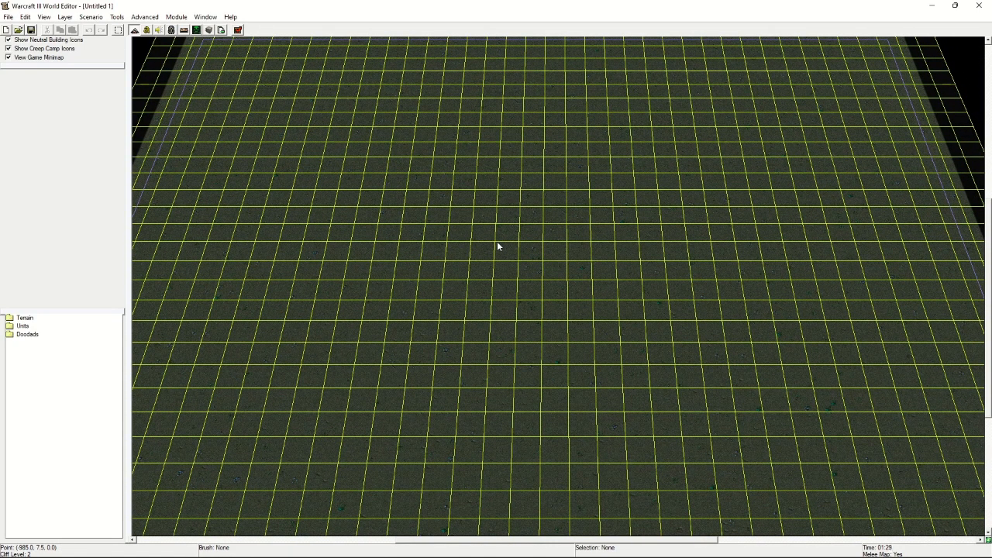
key("t")
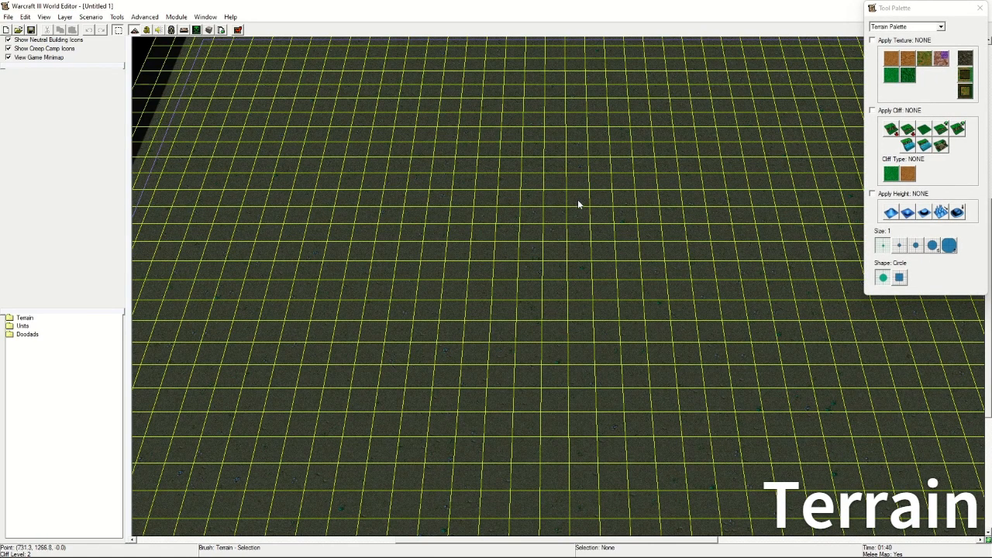
left_click(941, 128)
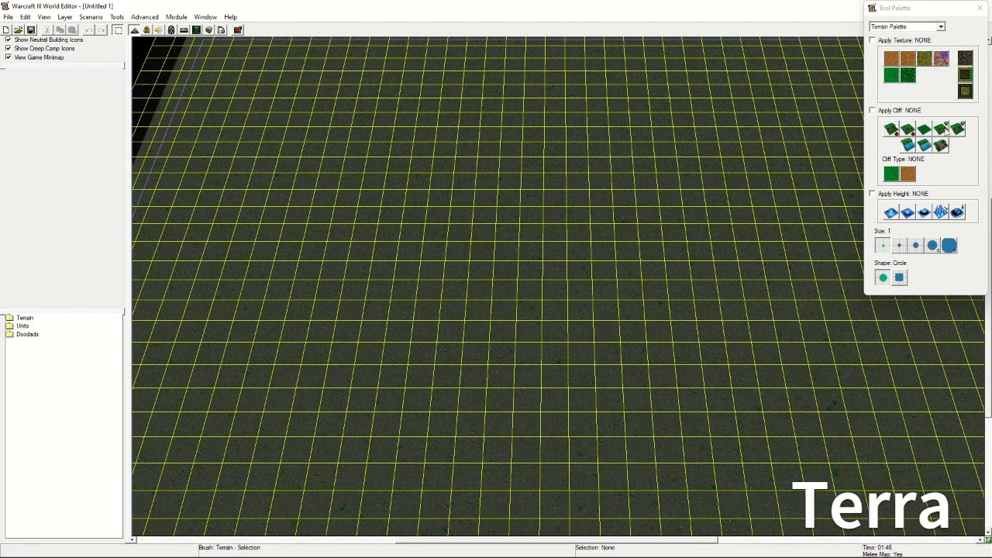
scroll(483, 205, "up", 5)
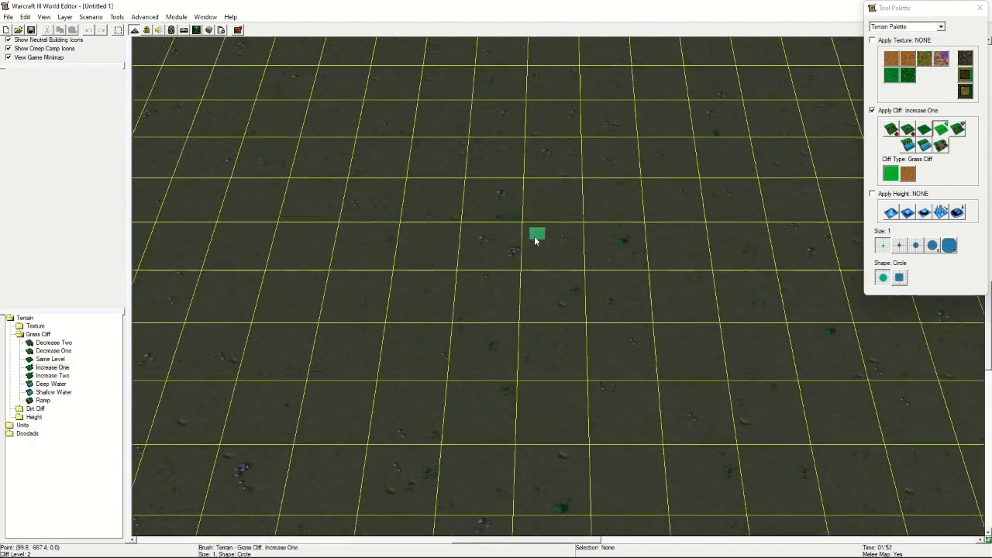
left_click_drag(446, 252, 669, 276)
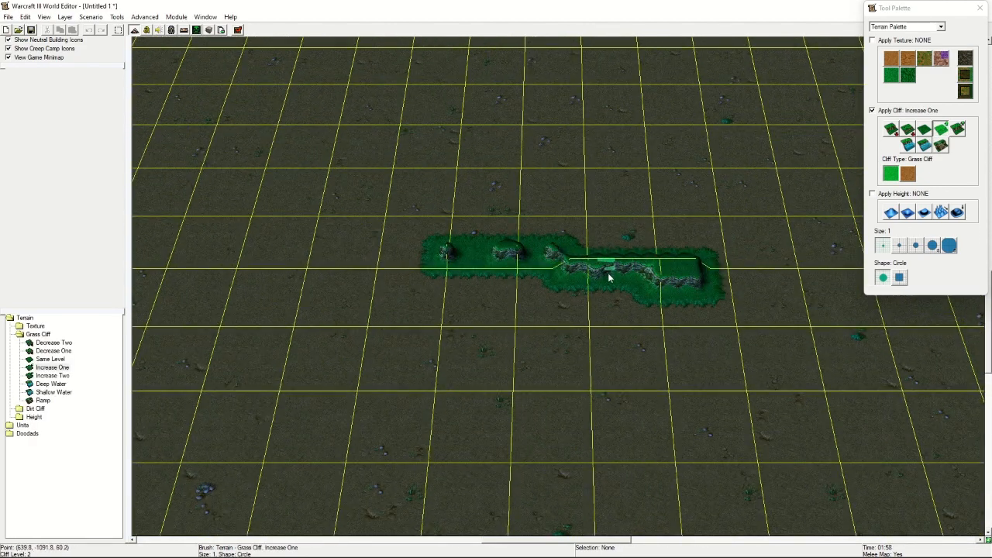
mouse_move(609, 278)
left_mouse_down()
mouse_move(702, 281)
mouse_move(626, 283)
mouse_move(669, 310)
left_mouse_up()
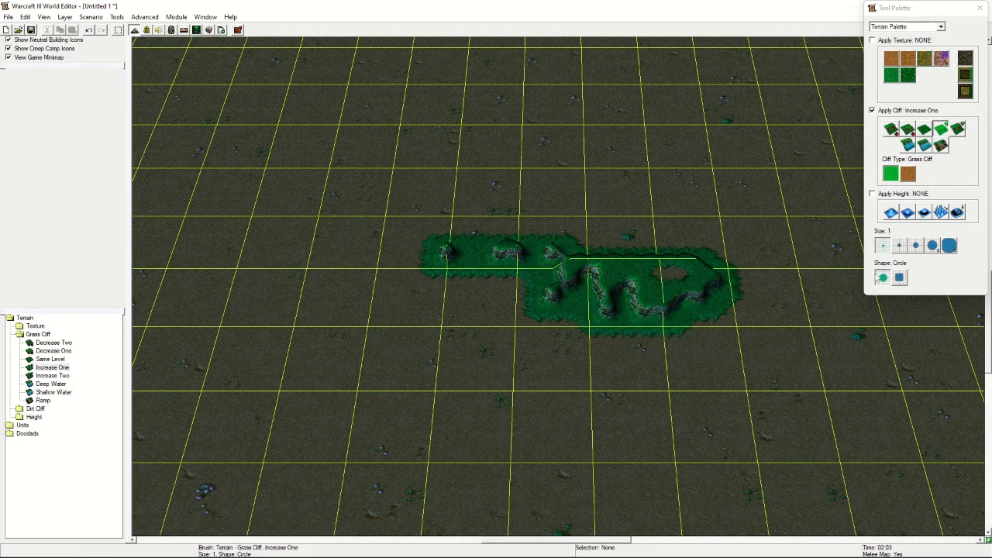
Enlarge the cliff brush to size 8 and build broad, overlapping Grass Cliff plateaus on several levels with Increase One
left_click(949, 246)
mouse_move(637, 191)
left_mouse_down()
mouse_move(430, 206)
mouse_move(625, 281)
mouse_move(790, 381)
mouse_move(481, 365)
mouse_move(439, 337)
mouse_move(535, 249)
mouse_move(496, 242)
mouse_move(368, 142)
mouse_move(236, 147)
mouse_move(181, 287)
left_mouse_up()
mouse_move(411, 312)
right_mouse_down()
mouse_move(538, 319)
mouse_move(638, 217)
right_mouse_up()
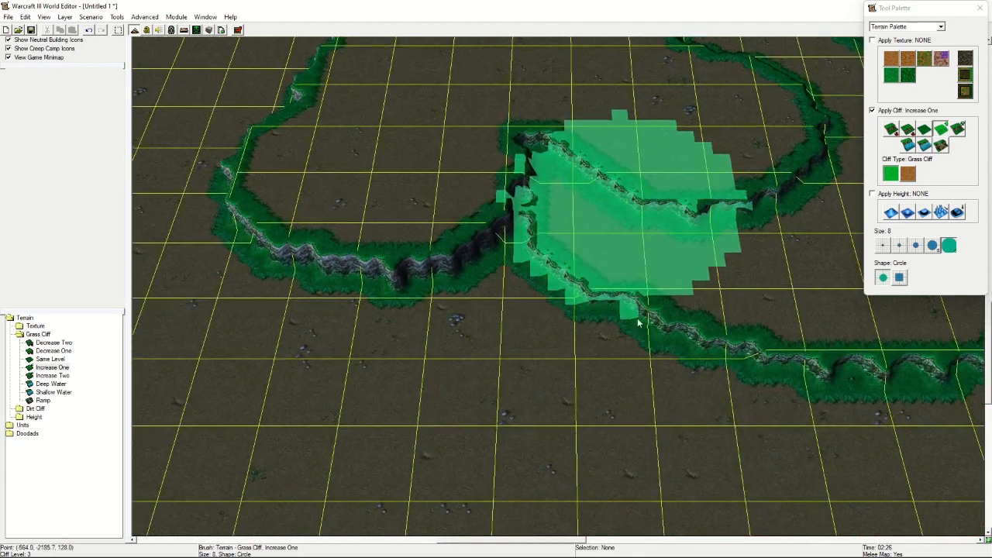
mouse_move(539, 197)
left_mouse_down()
mouse_move(536, 166)
mouse_move(470, 116)
mouse_move(598, 145)
mouse_move(455, 136)
mouse_move(387, 153)
mouse_move(315, 257)
mouse_move(241, 300)
left_mouse_up()
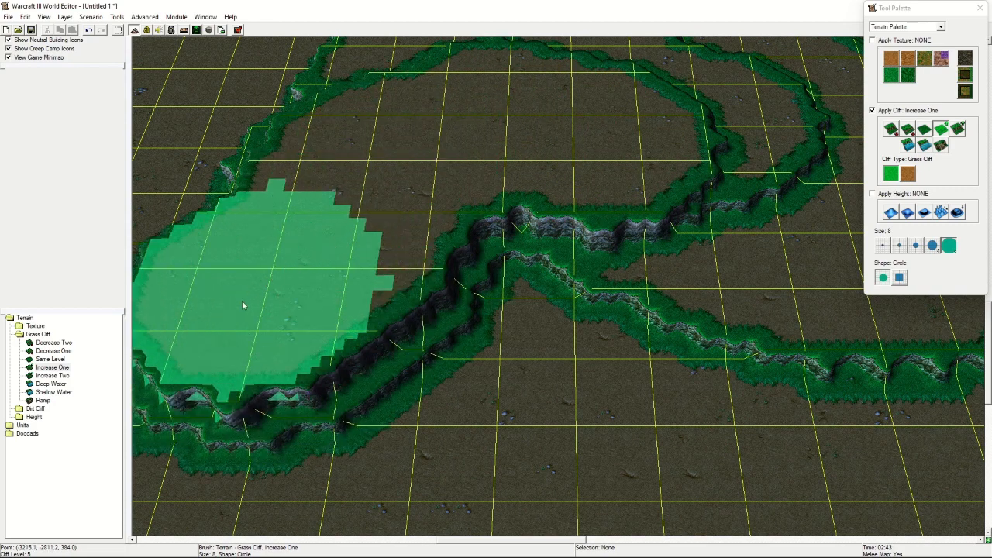
Carve a size 1 Ramp into the southeast corner of the middle cliff level, connecting it to the lower level
right_click_drag(539, 370, 678, 329)
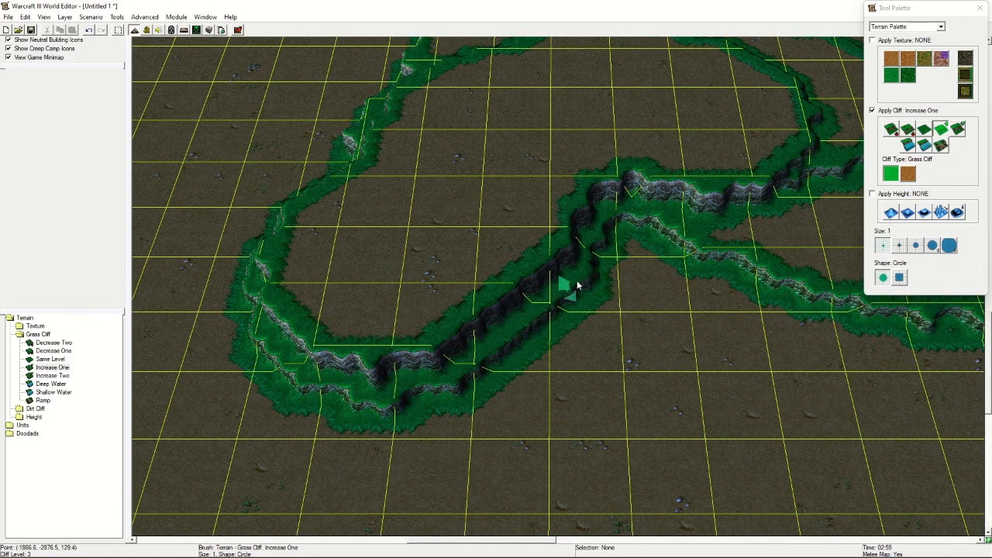
right_click_drag(641, 218, 445, 329)
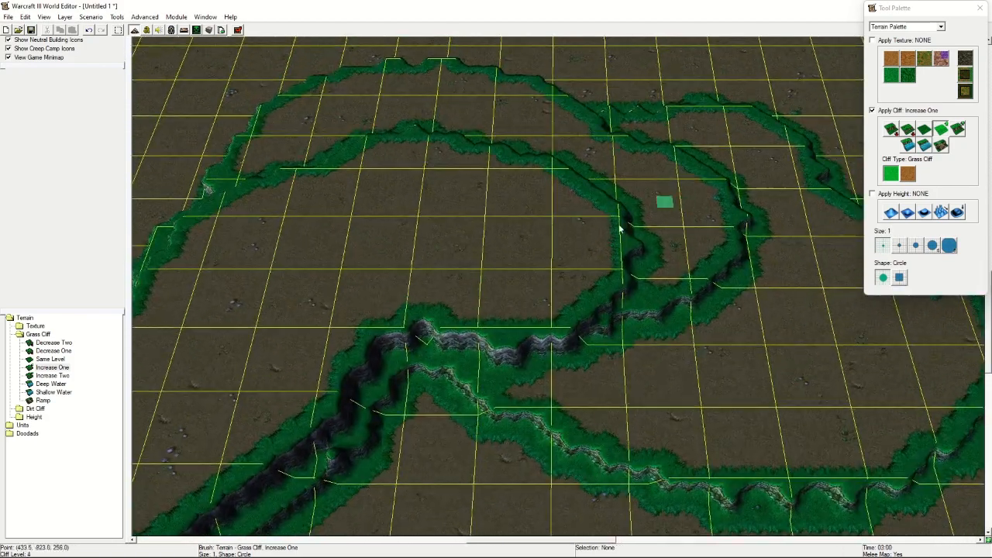
right_click_drag(620, 227, 519, 240)
right_click_drag(638, 322, 612, 345)
scroll(644, 260, "up", 3)
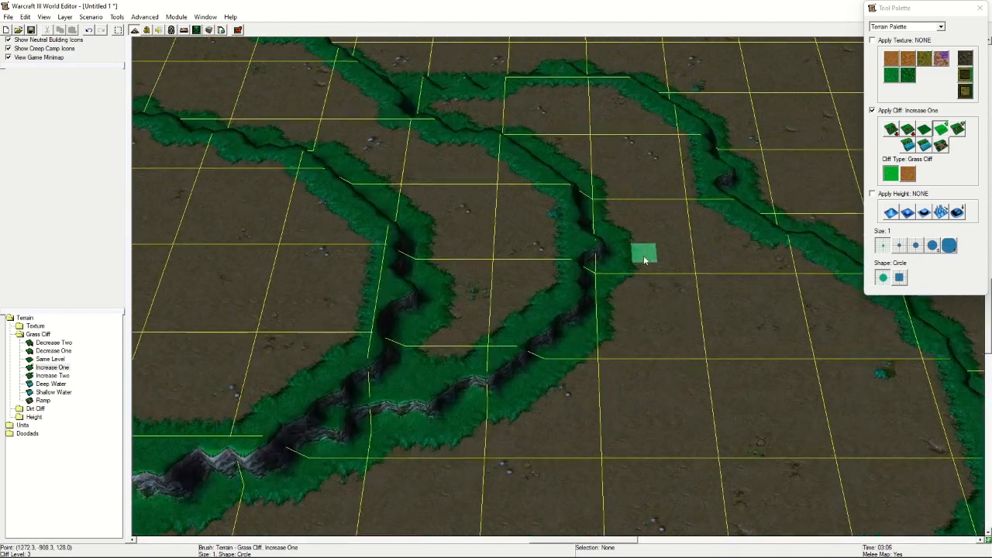
left_click(907, 130)
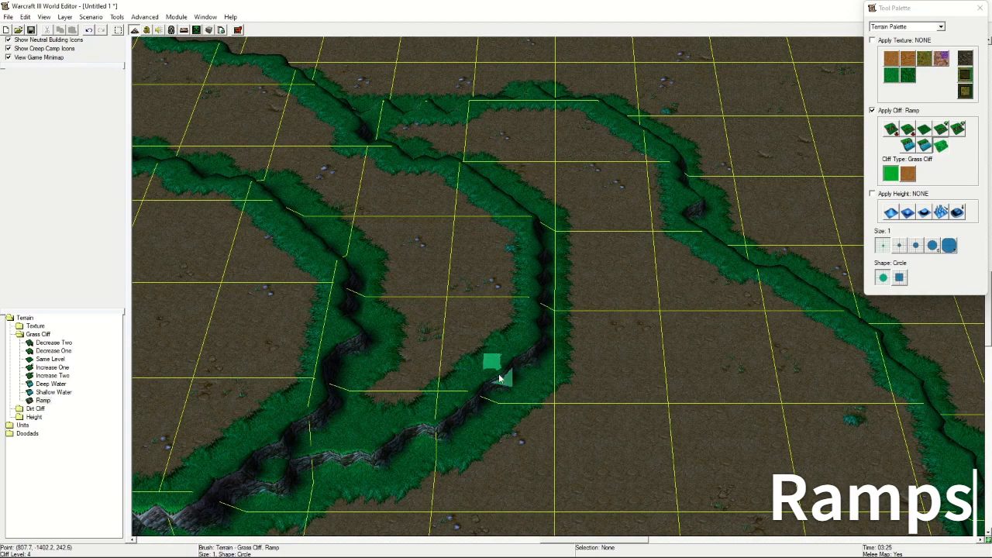
left_click(500, 375)
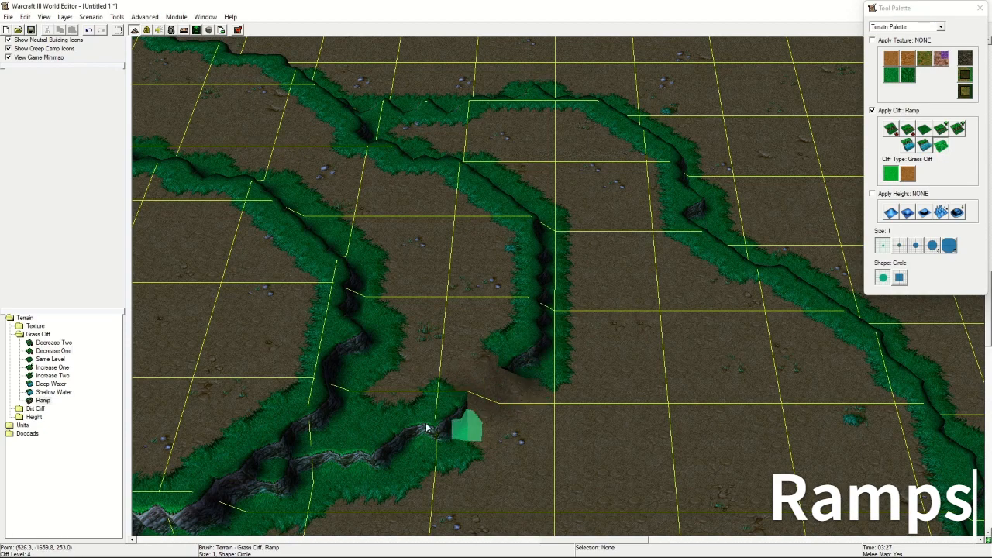
left_click(460, 405)
left_click(494, 350)
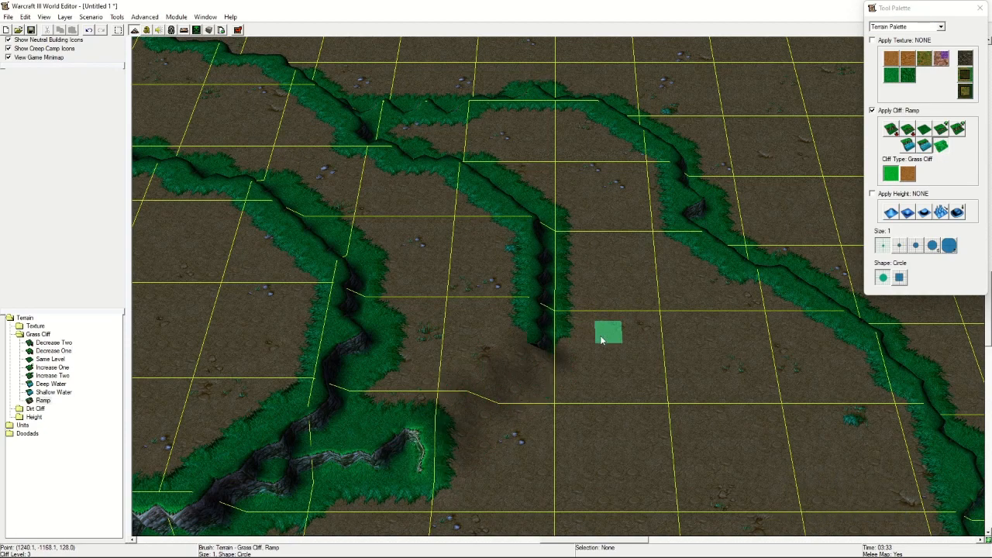
Add more ramps along the eastern and northeastern edges of the middle cliff level
left_click(522, 257)
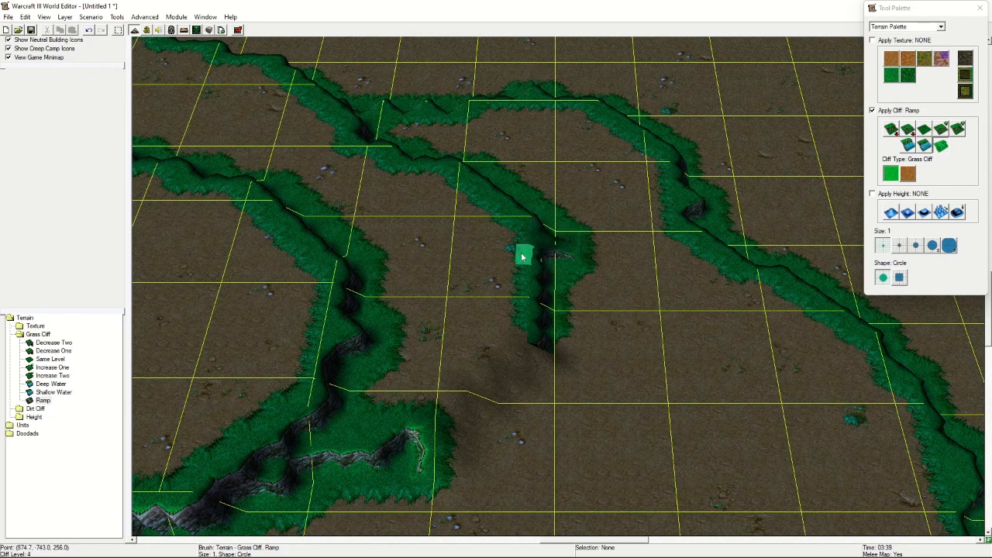
left_click(541, 299)
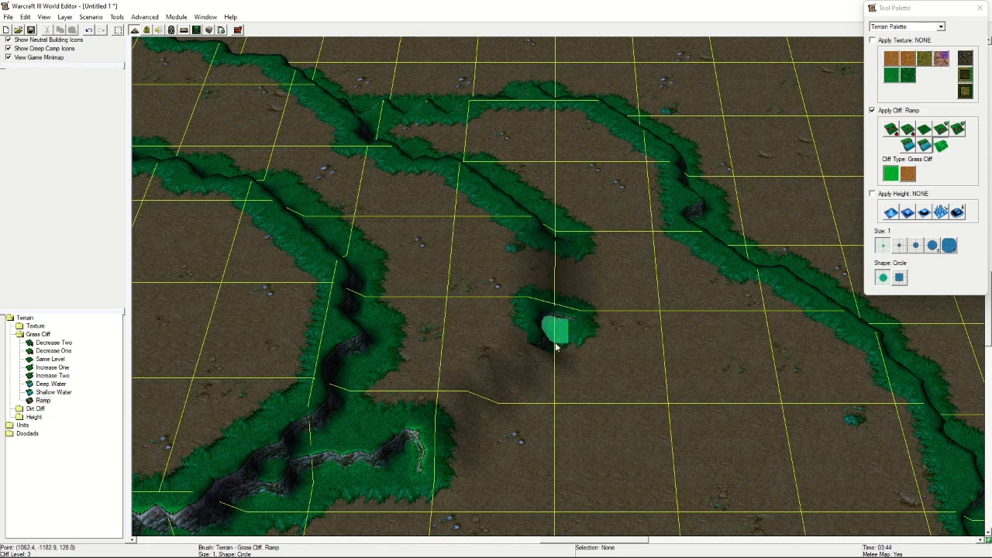
right_click_drag(581, 292, 589, 339)
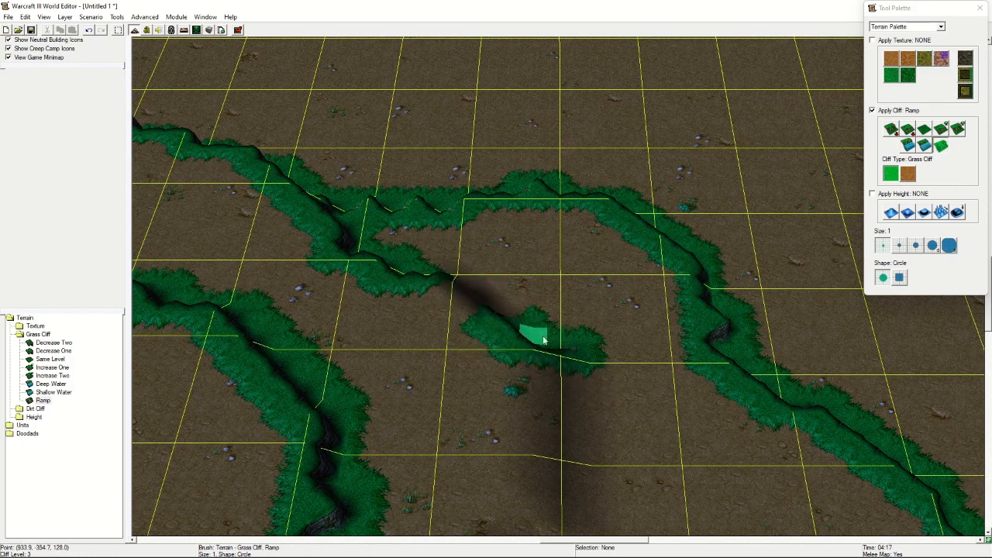
mouse_move(543, 340)
right_mouse_down()
mouse_move(535, 336)
mouse_move(603, 348)
mouse_move(560, 350)
right_mouse_up()
scroll(593, 341, "down", 4)
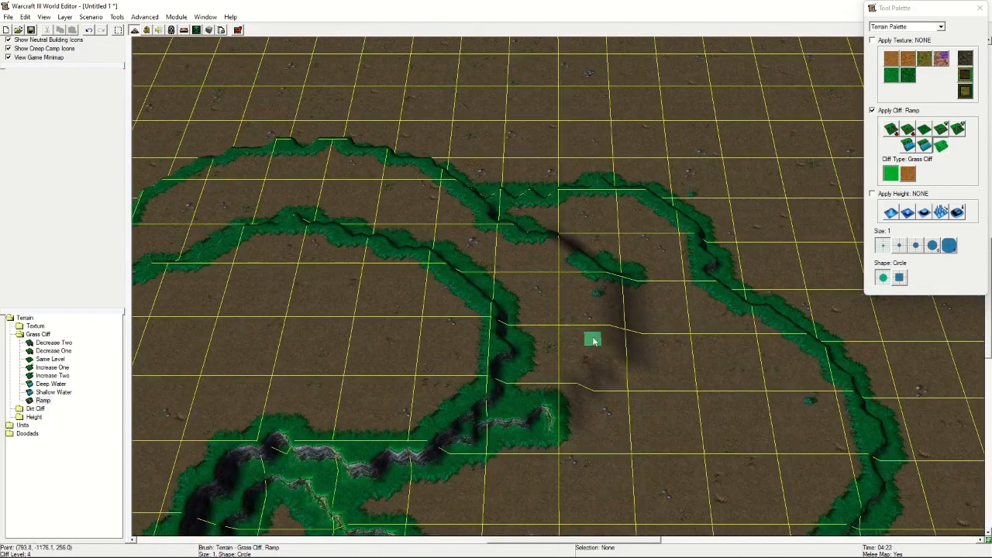
Form gentle hills on the lower plateau beside the ramps using the Raise height brush at size 3
scroll(593, 341, "down", 4)
scroll(634, 341, "down", 3)
right_click_drag(631, 343, 610, 304)
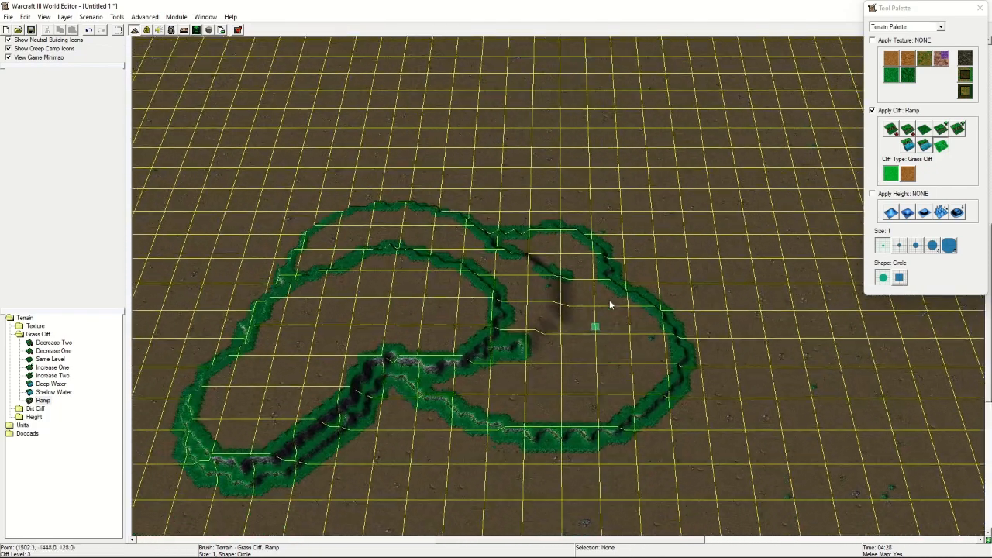
left_click(891, 213)
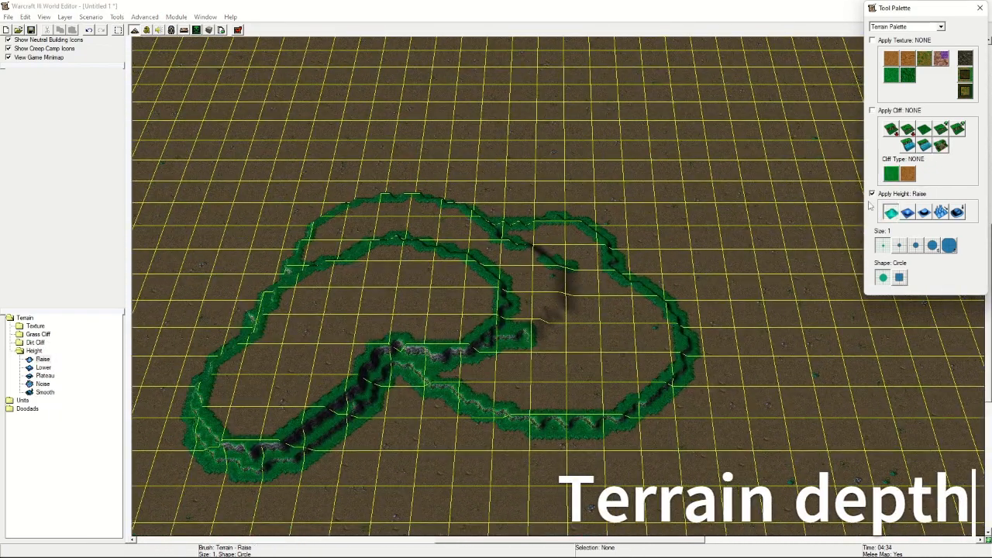
scroll(661, 268, "up", 8)
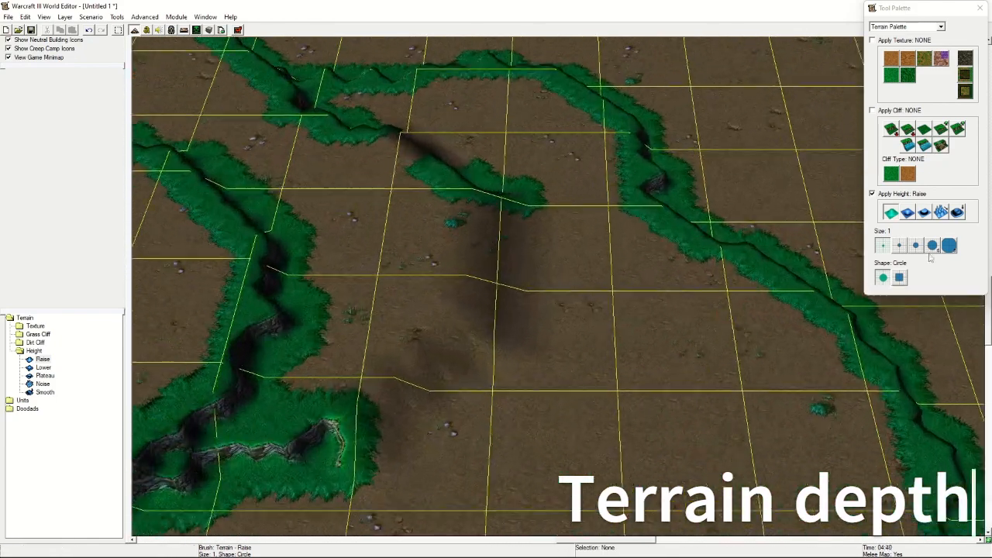
mouse_move(753, 304)
right_mouse_down()
mouse_move(661, 250)
mouse_move(653, 210)
right_mouse_up()
mouse_move(579, 293)
left_mouse_down()
mouse_move(520, 289)
mouse_move(610, 231)
mouse_move(534, 314)
mouse_move(489, 260)
mouse_move(678, 319)
mouse_move(592, 295)
mouse_move(570, 333)
left_mouse_up()
mouse_move(569, 333)
right_mouse_down()
mouse_move(658, 272)
mouse_move(944, 203)
right_mouse_up()
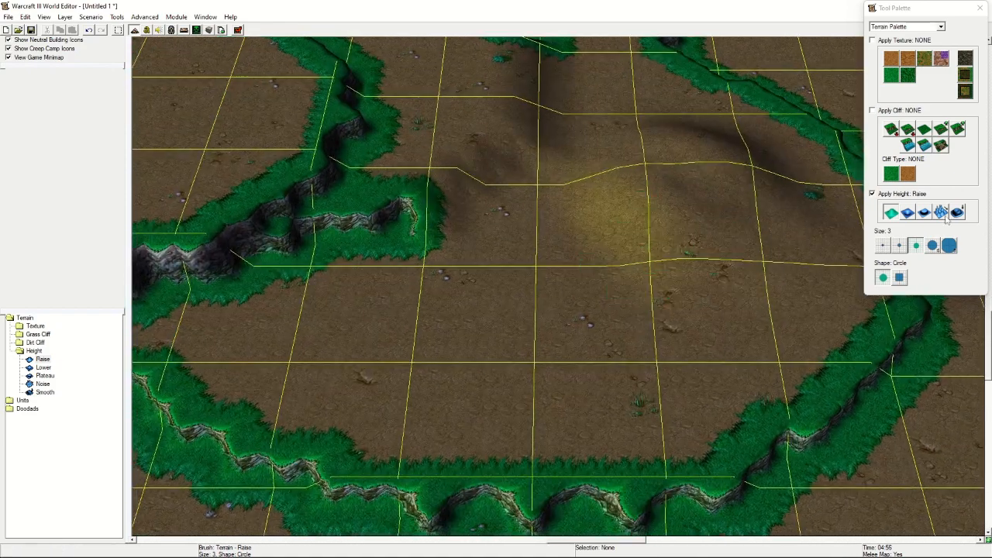
Apply Noise height to the lower plateau at size 3 and across a wide diagonal band of ground east of it at size 8
left_click(940, 213)
mouse_move(468, 352)
left_mouse_down()
mouse_move(418, 341)
mouse_move(380, 288)
mouse_move(436, 259)
mouse_move(481, 333)
left_mouse_up()
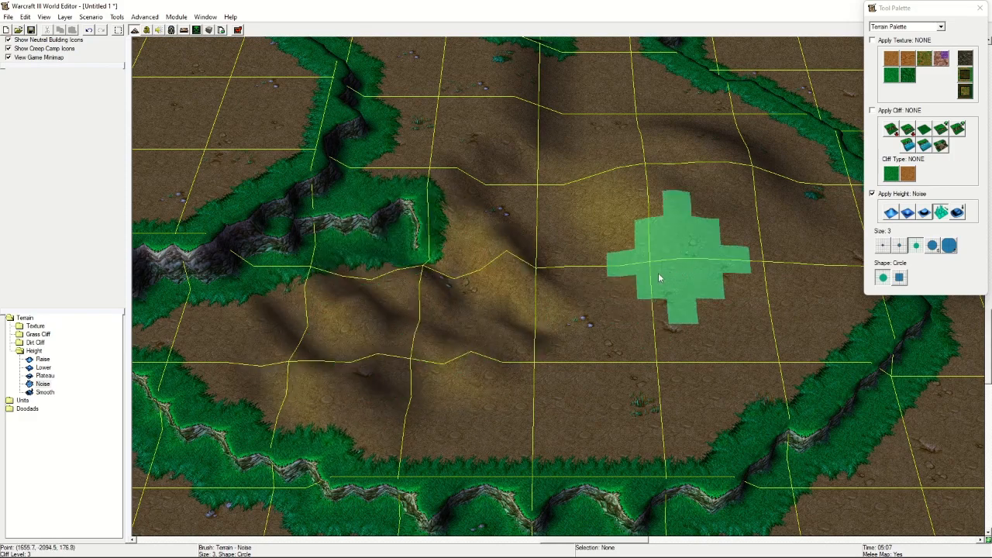
scroll(660, 275, "down", 5)
left_click(948, 245)
right_click_drag(559, 219, 490, 138)
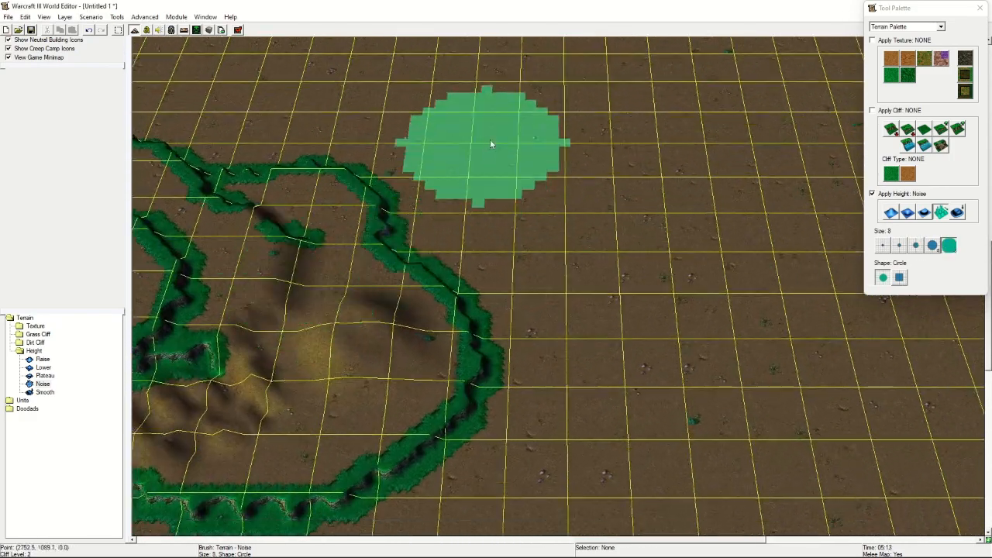
mouse_move(490, 138)
left_mouse_down()
mouse_move(580, 215)
mouse_move(853, 397)
left_mouse_up()
mouse_move(385, 338)
right_mouse_down()
mouse_move(348, 314)
mouse_move(205, 298)
right_mouse_up()
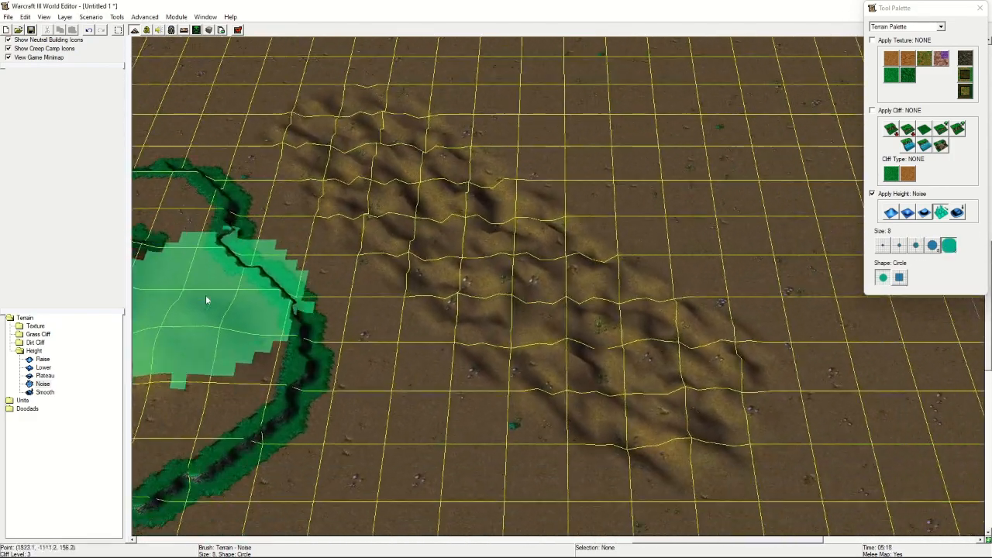
Apply the Smooth height brush at size 8 to the uneven ground on the lower plateau and east of its cliff
scroll(569, 312, "up", 5)
scroll(367, 285, "down", 5)
right_click_drag(416, 274, 664, 267)
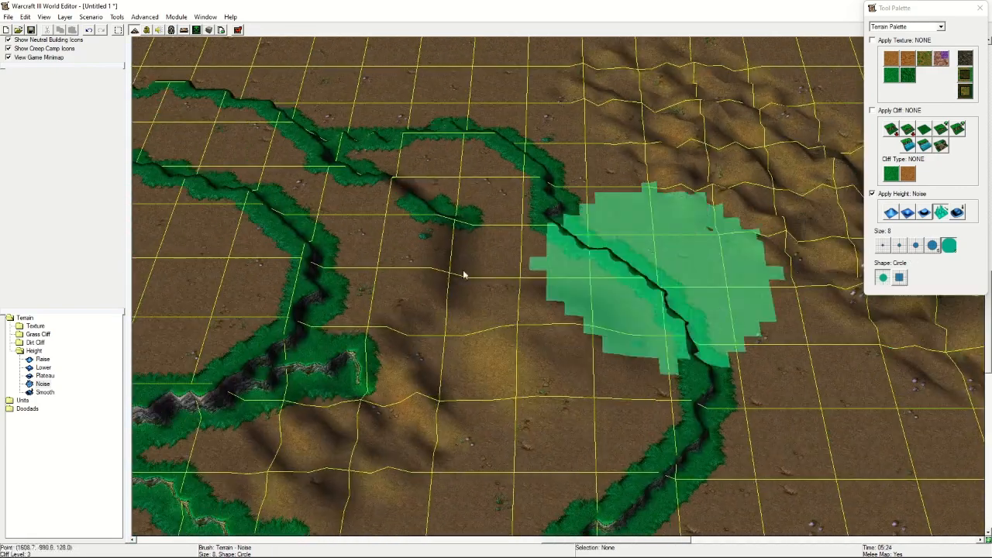
right_click_drag(465, 274, 449, 263)
left_click(956, 214)
mouse_move(566, 282)
left_mouse_down()
mouse_move(411, 419)
mouse_move(341, 403)
left_mouse_up()
right_click_drag(202, 265, 354, 264)
mouse_move(512, 317)
left_mouse_down()
mouse_move(496, 360)
mouse_move(713, 333)
left_mouse_up()
right_click_drag(763, 260, 402, 265)
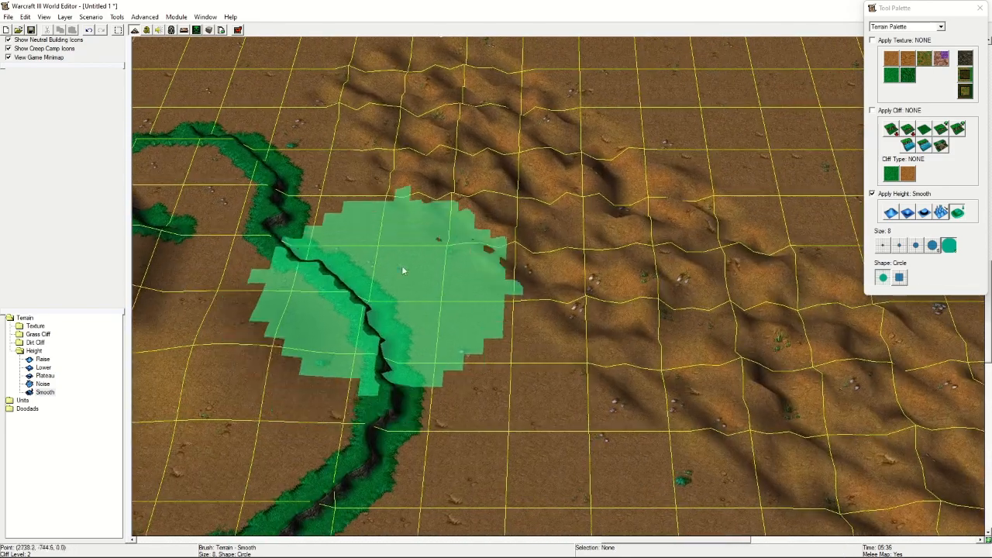
Smooth the wide diagonal band of noisy ground east of the cliff with the size 8 brush
mouse_move(442, 159)
left_mouse_down()
mouse_move(561, 195)
mouse_move(805, 370)
mouse_move(436, 143)
mouse_move(485, 312)
mouse_move(608, 130)
mouse_move(428, 309)
left_mouse_up()
scroll(434, 308, "down", 5)
right_click_drag(619, 341, 465, 275)
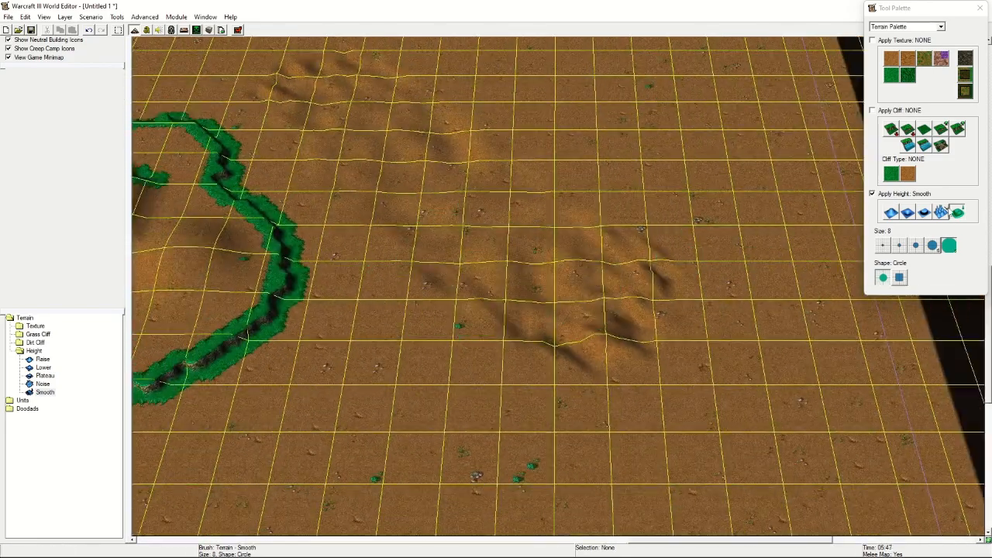
Apply Noise height at size 8 in a long diagonal band of ground toward the eastern map edge
left_click(939, 213)
scroll(612, 263, "down", 1)
mouse_move(540, 283)
right_mouse_down()
mouse_move(493, 393)
mouse_move(502, 333)
right_mouse_up()
left_click_drag(424, 94, 723, 394)
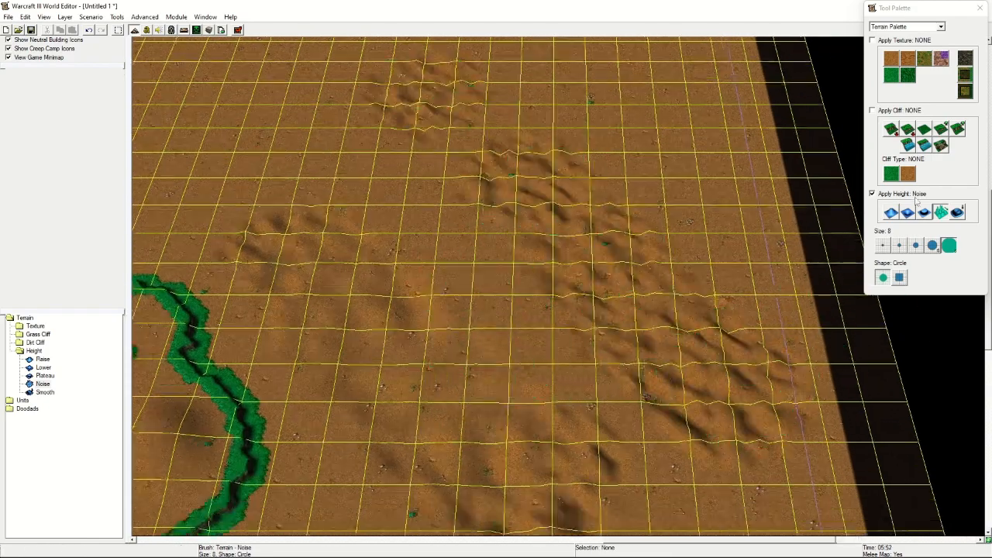
mouse_move(628, 387)
left_mouse_down()
mouse_move(709, 317)
mouse_move(705, 343)
mouse_move(767, 364)
left_mouse_up()
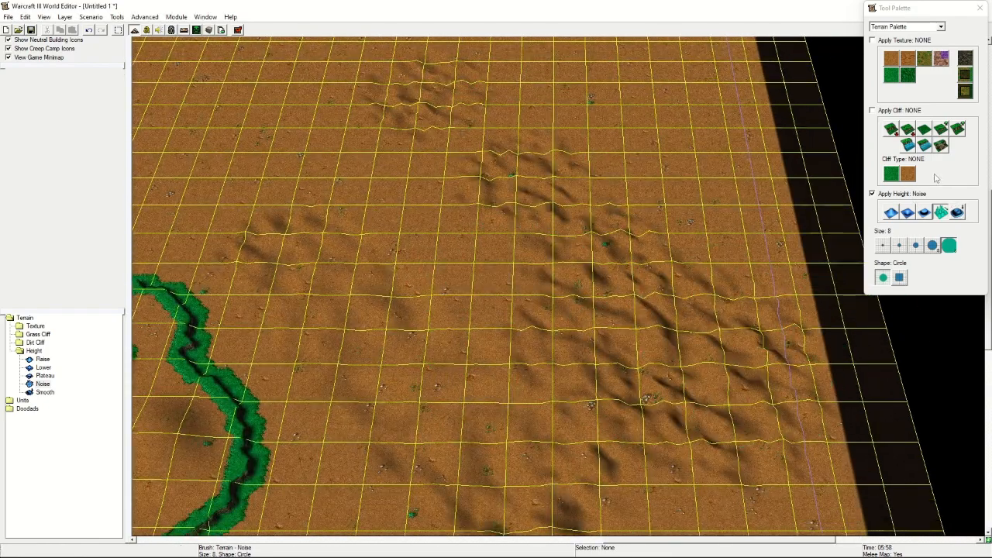
Smooth the newly roughened ground near the eastern map edge with the size 8 brush
mouse_move(682, 358)
left_mouse_down()
mouse_move(698, 406)
mouse_move(593, 395)
mouse_move(556, 298)
mouse_move(497, 236)
mouse_move(472, 180)
mouse_move(397, 147)
mouse_move(692, 412)
mouse_move(610, 406)
left_mouse_up()
scroll(536, 241, "up", 5)
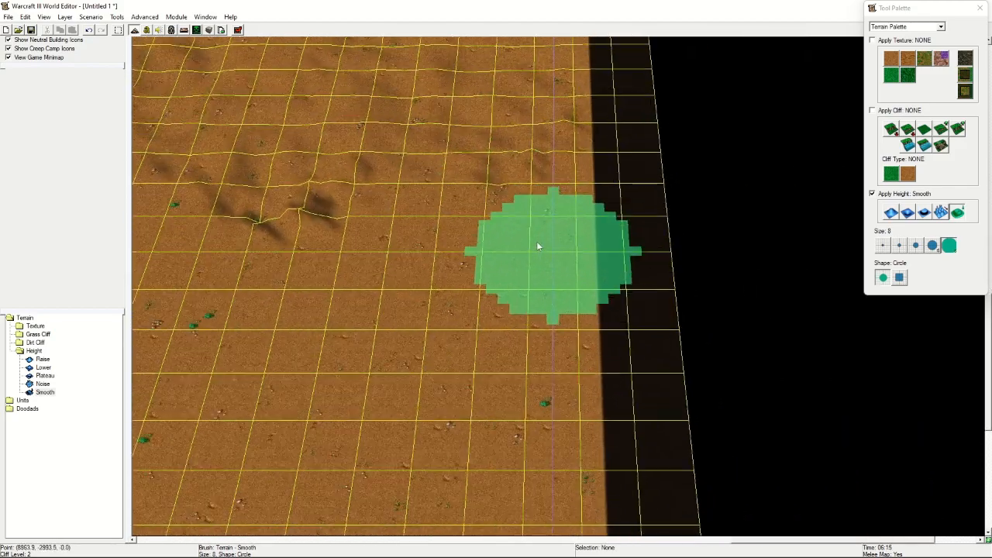
scroll(577, 380, "up", 5)
right_click_drag(530, 315, 771, 367)
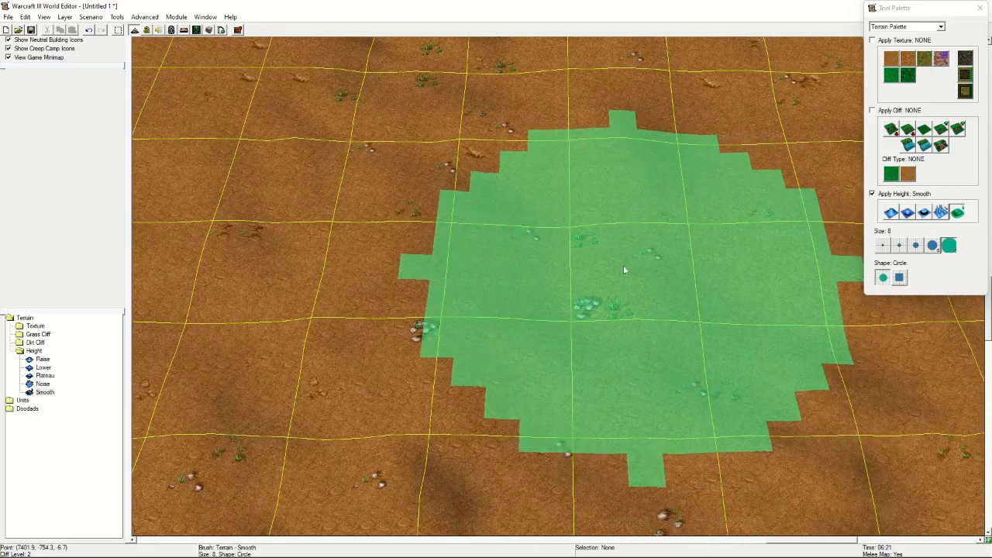
Paint the Grass texture at size 8 over the western part of the upper plateau
scroll(531, 257, "down", 3)
scroll(533, 261, "down", 5)
right_click_drag(186, 250, 686, 262)
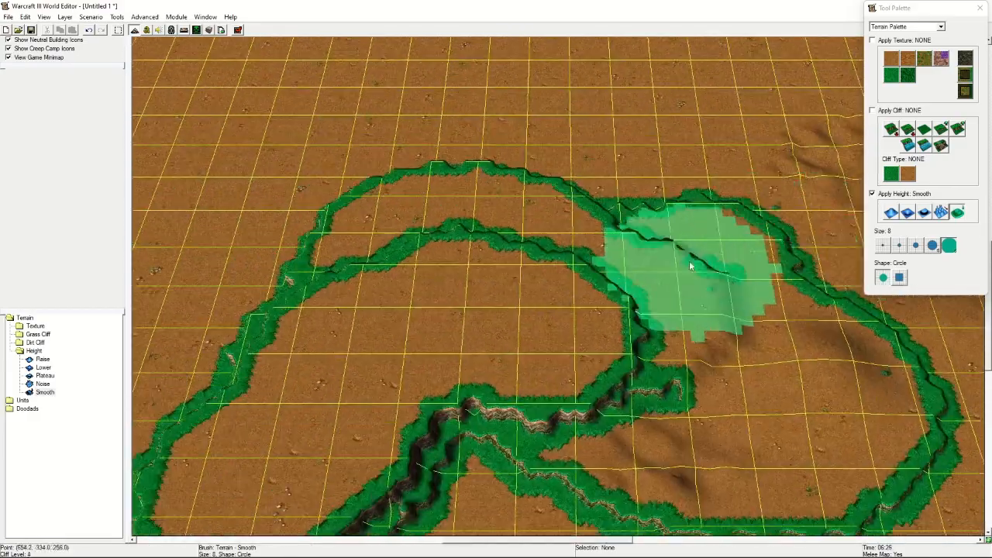
right_click_drag(831, 193, 854, 82)
left_click(891, 74)
mouse_move(471, 172)
left_mouse_down()
mouse_move(419, 166)
mouse_move(387, 224)
left_mouse_up()
Paint Grassy Dirt across the upper plateau and Rock (Unbuildable) over most of it and across the neighbouring cliffs
left_click(941, 58)
mouse_move(438, 177)
left_mouse_down()
mouse_move(506, 185)
mouse_move(577, 172)
left_mouse_up()
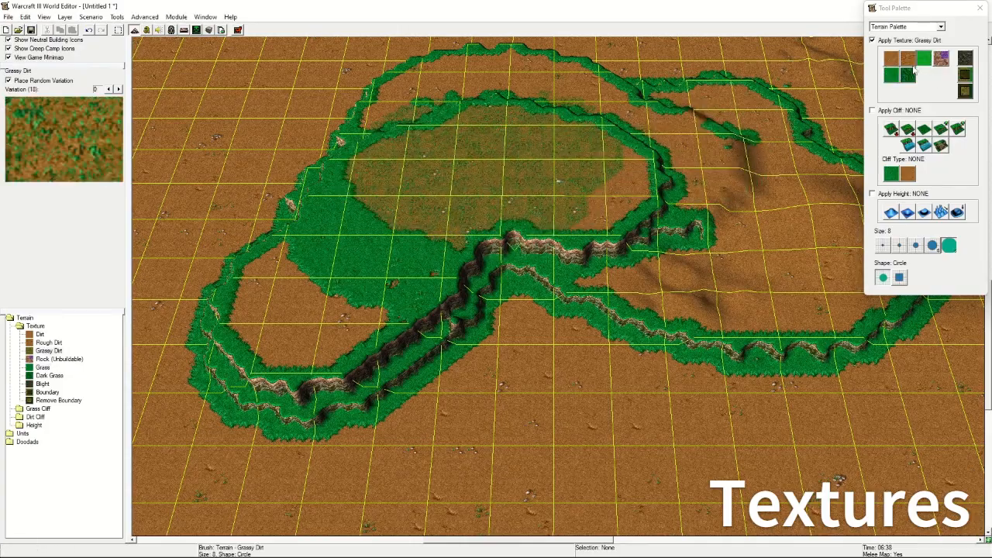
left_click_drag(682, 110, 487, 294)
Paint a patch of Blight at size 8 on the open ground north of the plateaus
mouse_move(685, 70)
right_mouse_down()
mouse_move(617, 179)
mouse_move(672, 231)
mouse_move(876, 161)
right_mouse_up()
left_click(965, 58)
left_click_drag(814, 121, 683, 166)
Place several clusters of Summer Tree Wall doodads at size 3 on the open ground northwest of the cliffs
mouse_move(521, 289)
right_mouse_down()
mouse_move(591, 241)
mouse_move(286, 366)
mouse_move(246, 392)
right_mouse_up()
scroll(557, 313, "up", 3)
scroll(556, 315, "down", 4)
mouse_move(456, 305)
right_mouse_down()
mouse_move(644, 135)
mouse_move(643, 119)
right_mouse_up()
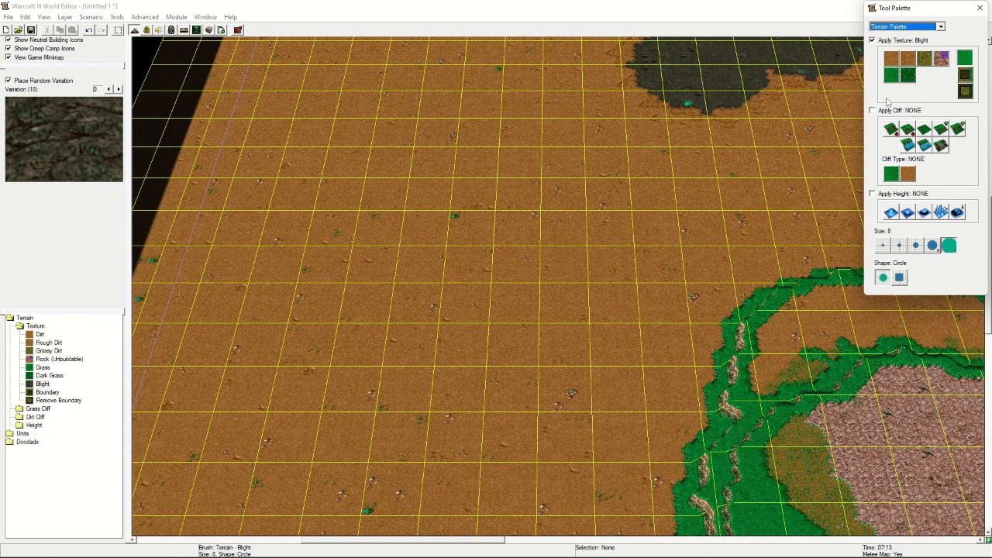
left_click(929, 28)
left_click(915, 44)
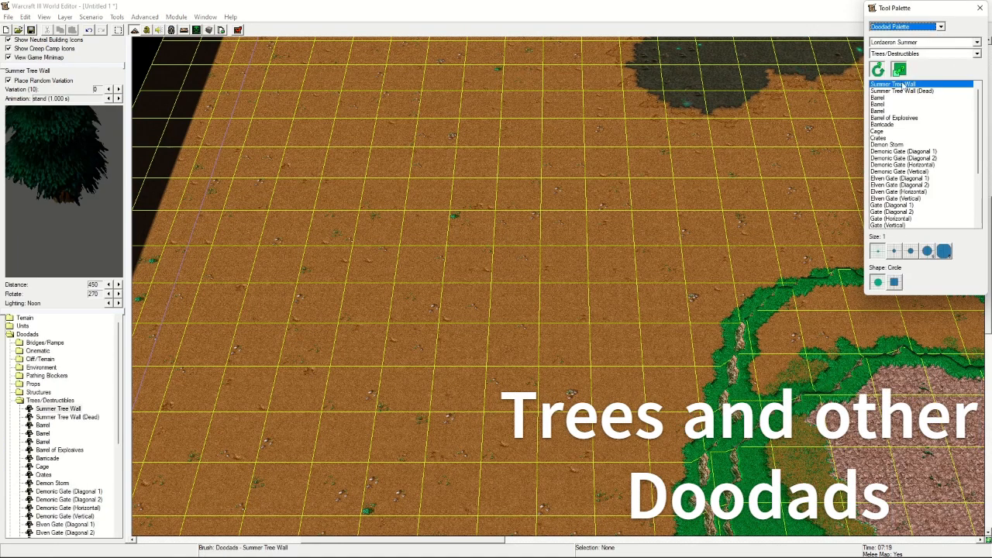
scroll(644, 209, "up", 3)
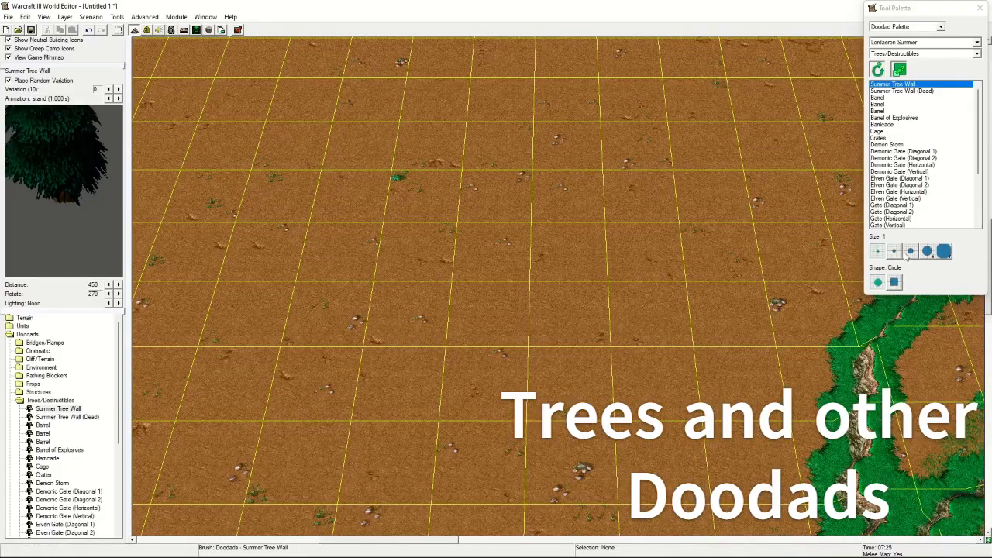
left_click(909, 253)
left_click_drag(589, 120, 518, 305)
right_click_drag(518, 308, 498, 203)
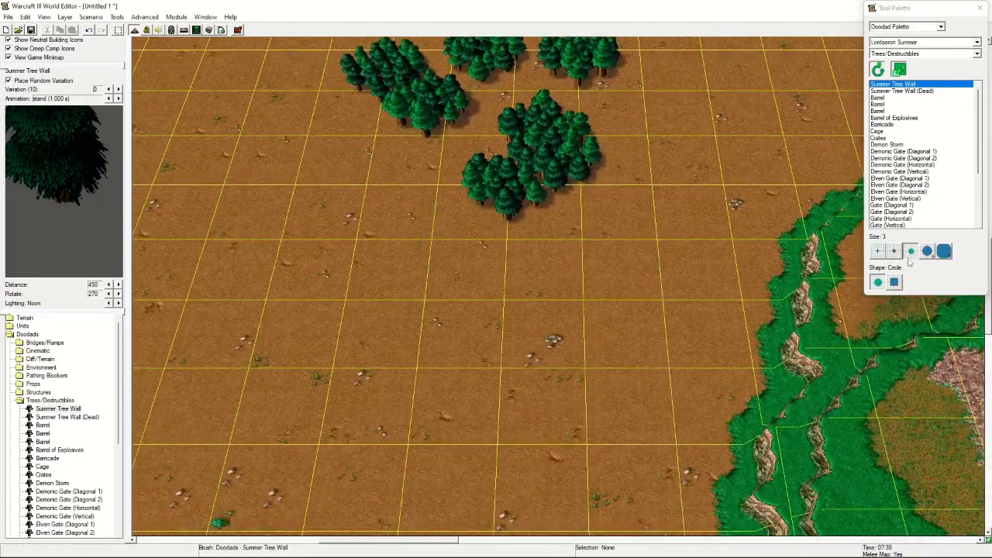
Plant Summer Tree Wall trees at size 3 along the northern terrace and the northeastern cliff edge of the plateau
right_click_drag(519, 259, 302, 259)
right_click_drag(623, 251, 245, 285)
mouse_move(232, 294)
left_mouse_down()
mouse_move(394, 252)
mouse_move(527, 275)
left_mouse_up()
right_click_drag(380, 263, 421, 164)
mouse_move(542, 213)
left_mouse_down()
mouse_move(671, 277)
mouse_move(781, 373)
left_mouse_up()
right_click_drag(542, 341, 569, 138)
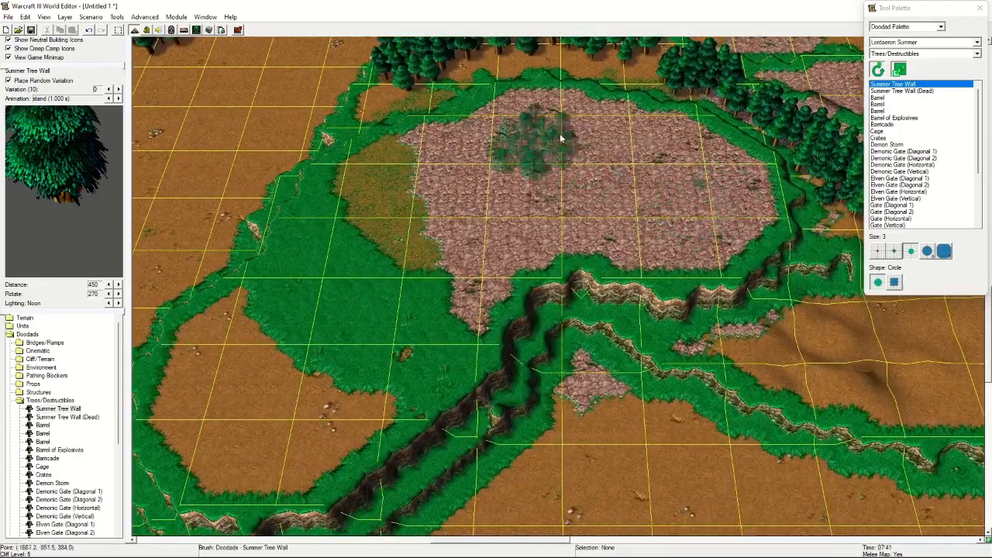
Fill the upper plateau's northwestern and western sides with Summer Tree Wall trees at size 3, and scatter single trees at size 1 on the rock
left_click_drag(570, 133, 386, 234)
right_click_drag(384, 229, 676, 279)
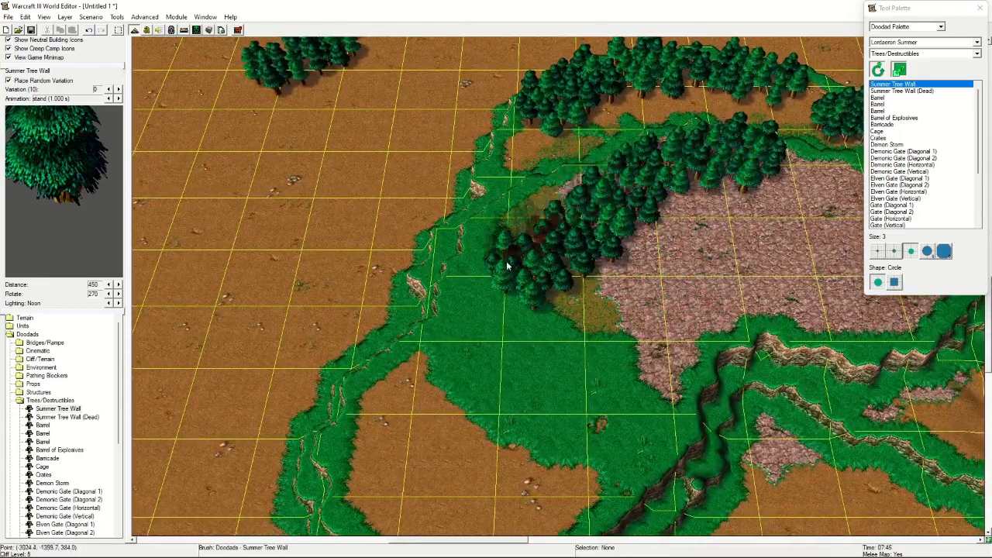
left_click_drag(507, 266, 498, 472)
mouse_move(794, 165)
right_mouse_down()
mouse_move(660, 209)
mouse_move(669, 216)
right_mouse_up()
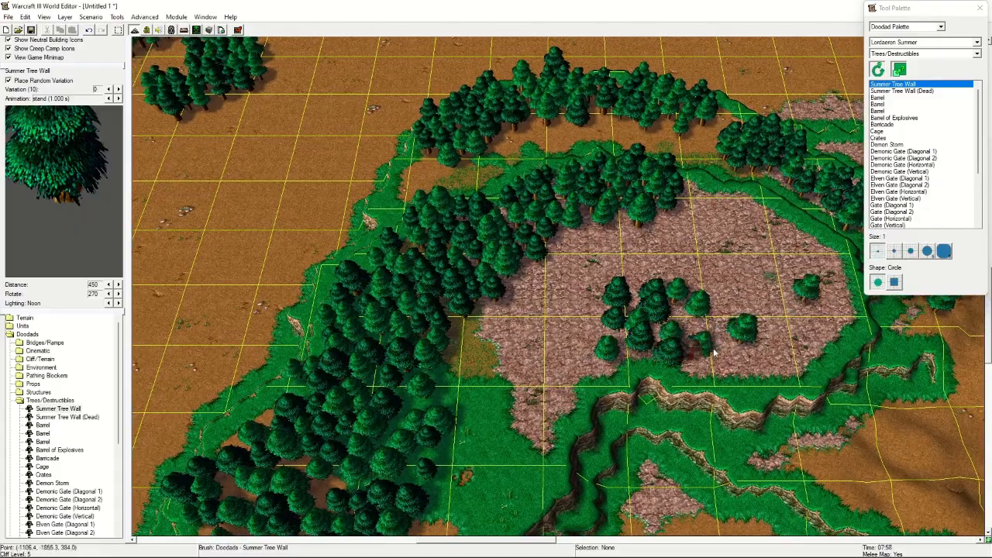
Place patches of Summer Tree Wall (Dead) at size 3 on the open ground east of the Blight
left_click(910, 251)
right_click_drag(521, 197, 509, 243)
right_click_drag(272, 267, 461, 348)
scroll(496, 298, "down", 4)
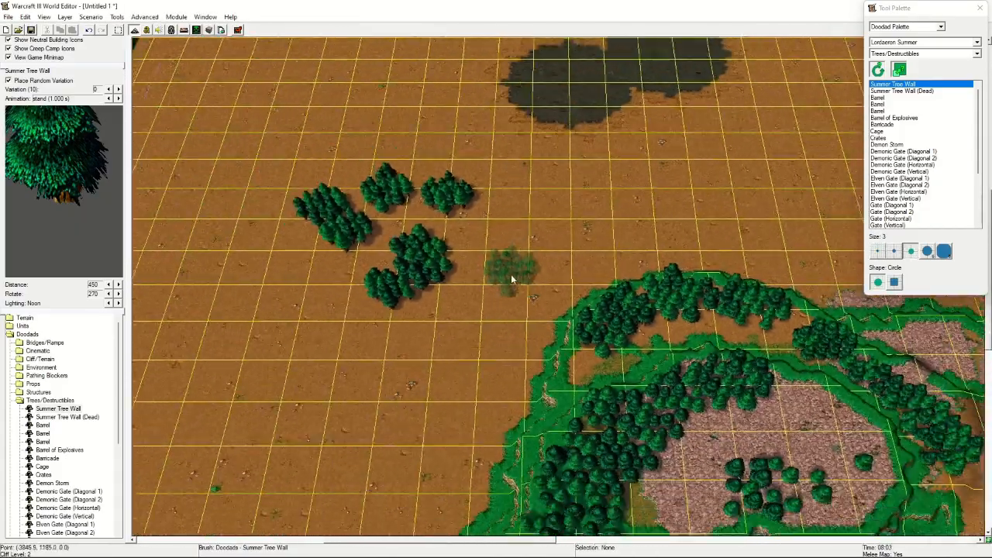
right_click_drag(438, 285, 542, 224)
left_click(331, 337)
right_click_drag(620, 101, 480, 372)
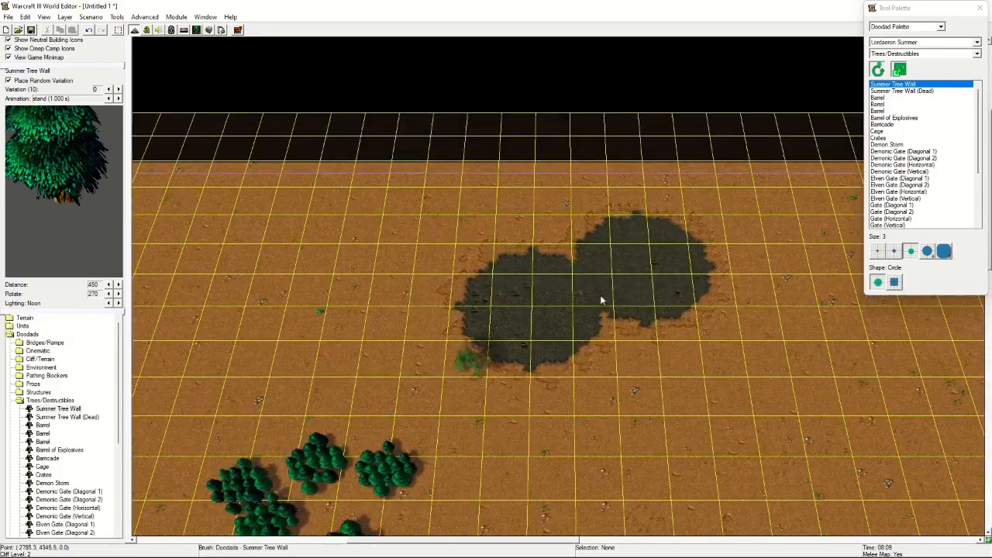
right_click_drag(821, 333, 508, 268)
scroll(510, 268, "up", 4)
right_click_drag(806, 186, 659, 283)
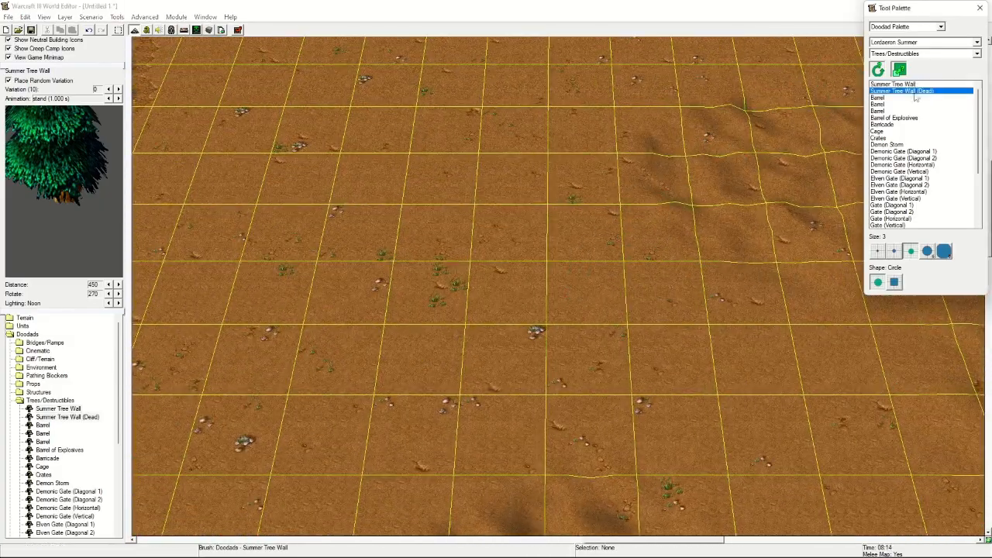
scroll(668, 244, "up", 4)
right_click_drag(667, 244, 611, 247)
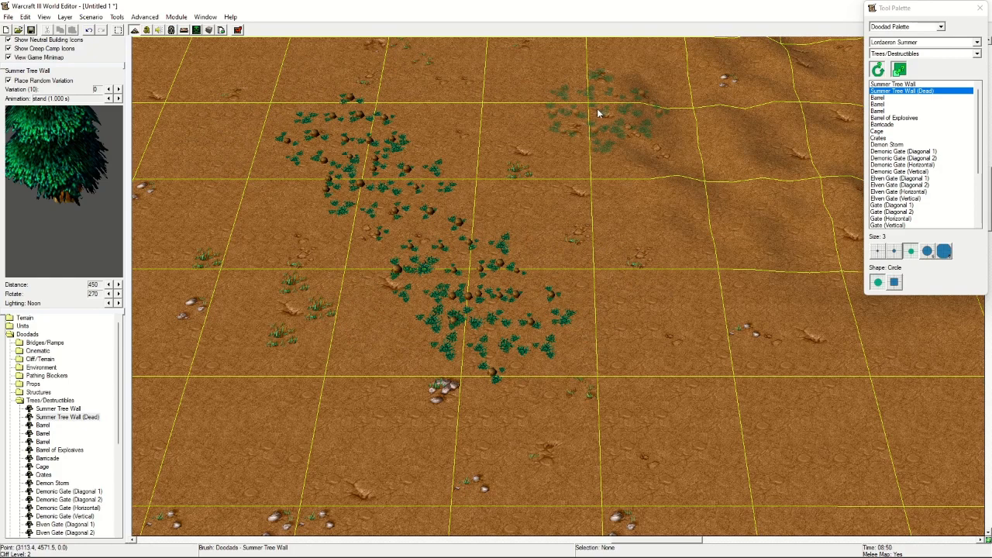
left_click(7, 16)
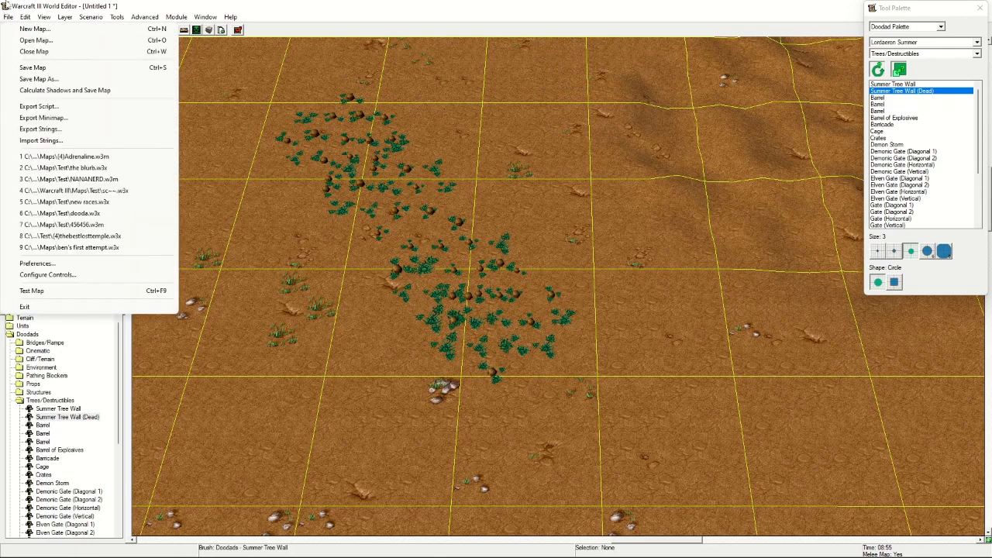
left_click(466, 241)
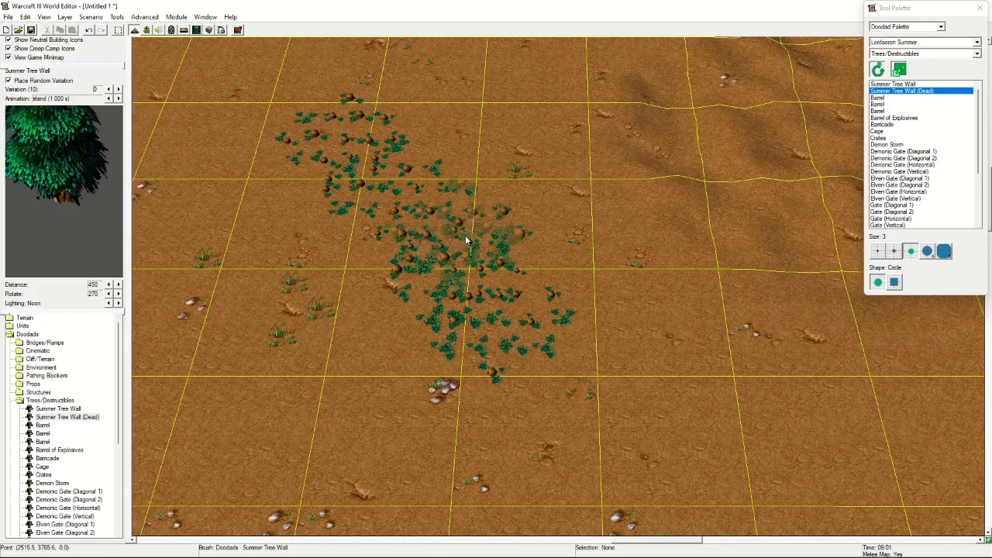
Try placing a group of Elven Gate (Diagonal 1) doodads at size 3, and undo the placement
right_click_drag(823, 230, 672, 257)
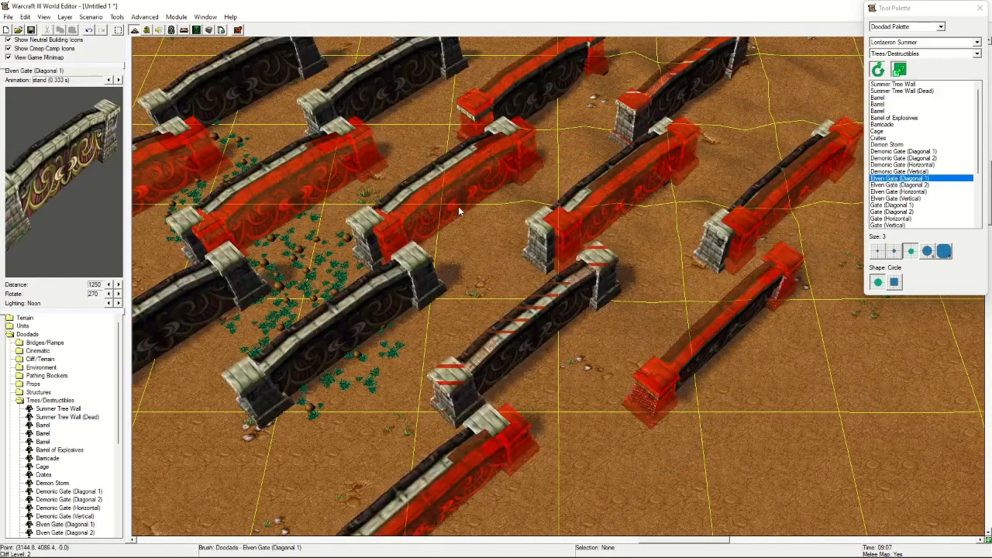
scroll(458, 206, "down", 5)
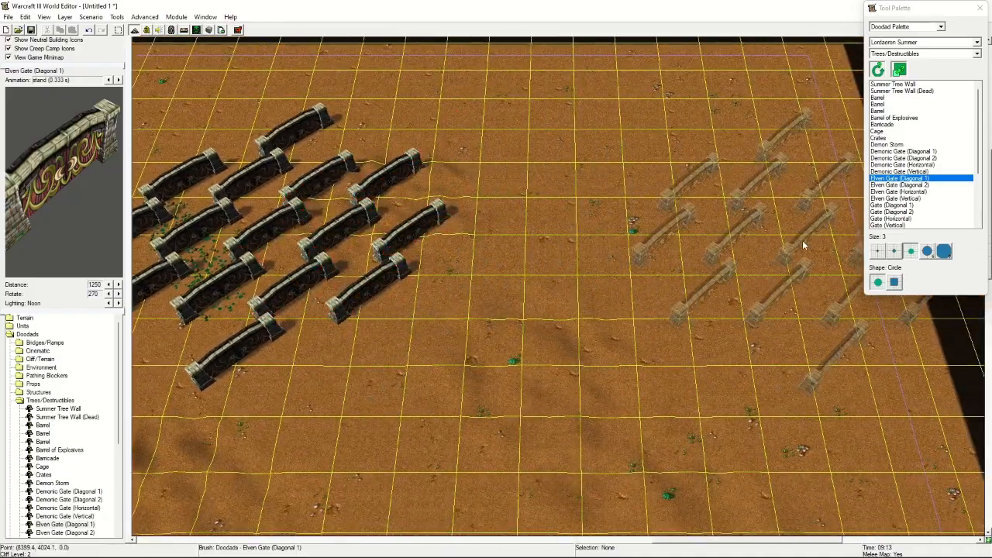
key("ctrl+z")
Place a single Elven Gate (Diagonal 1) at size 1 on the open ground in the northeast
scroll(451, 279, "up", 5)
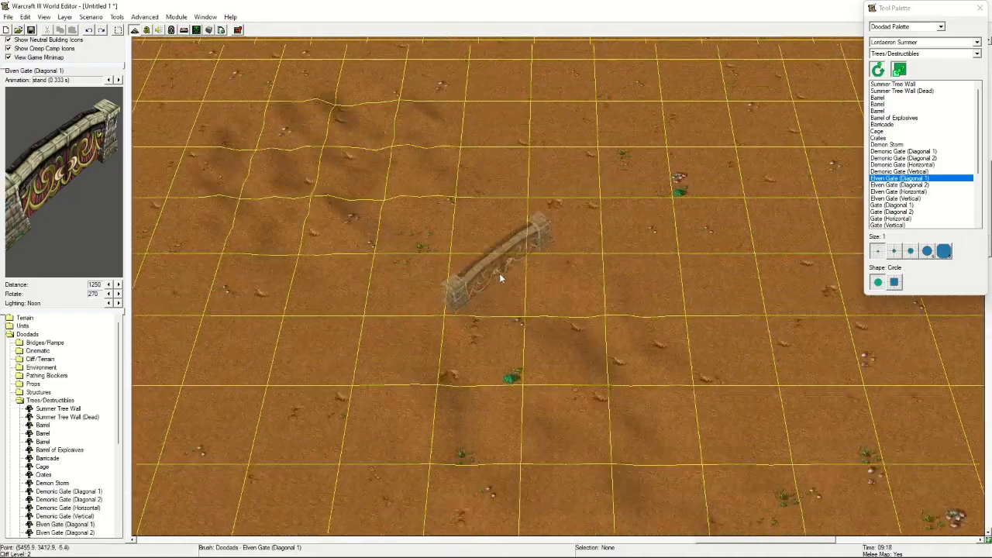
left_click(500, 273)
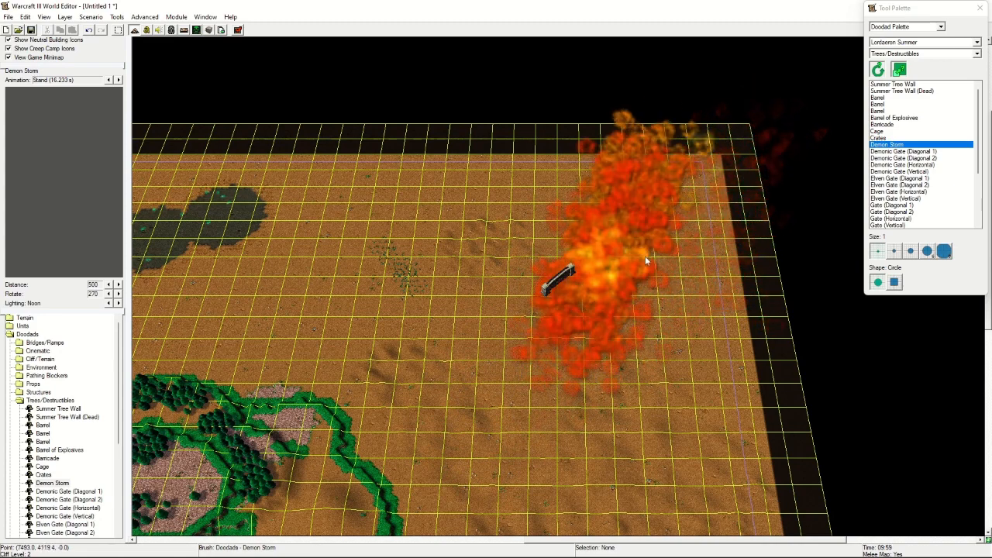
Look through the remaining Trees/Destructibles doodads and the Environment and Cliff/Terrain categories
scroll(898, 201, "down", 3)
scroll(907, 200, "down", 1)
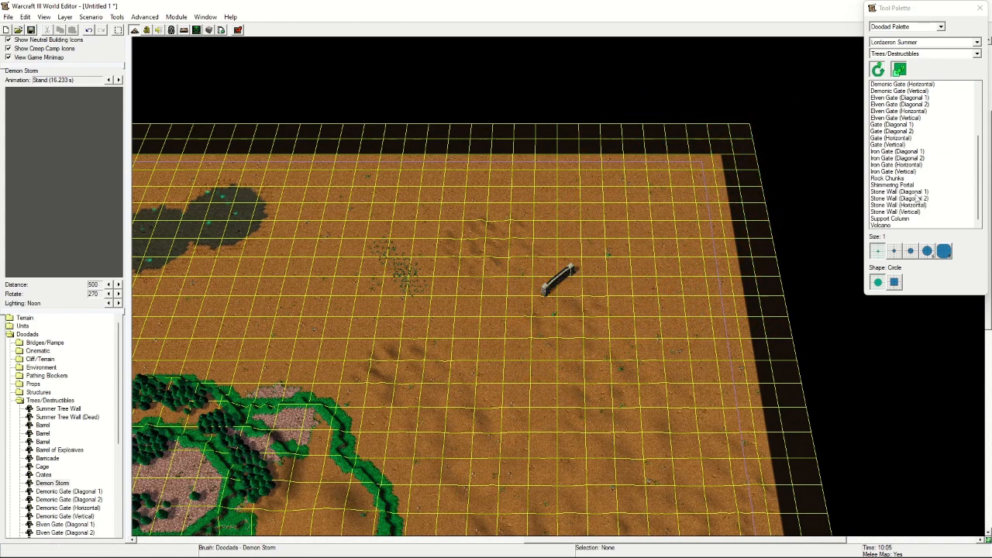
left_click(906, 53)
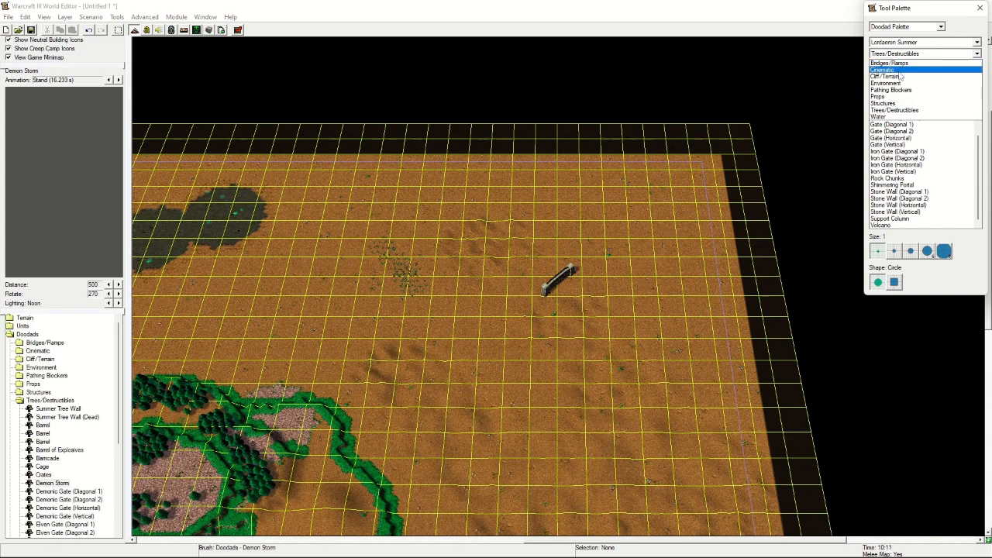
left_click(907, 84)
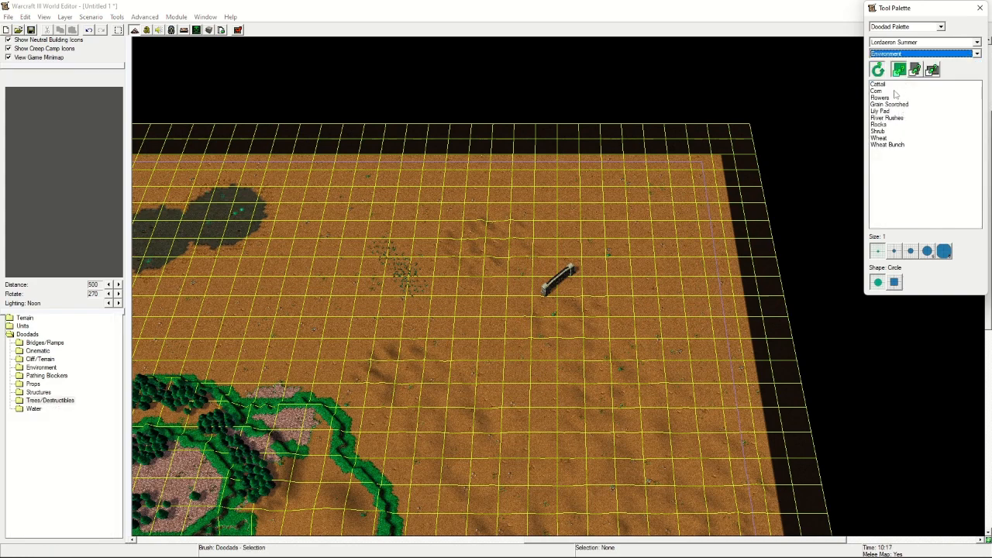
left_click(903, 76)
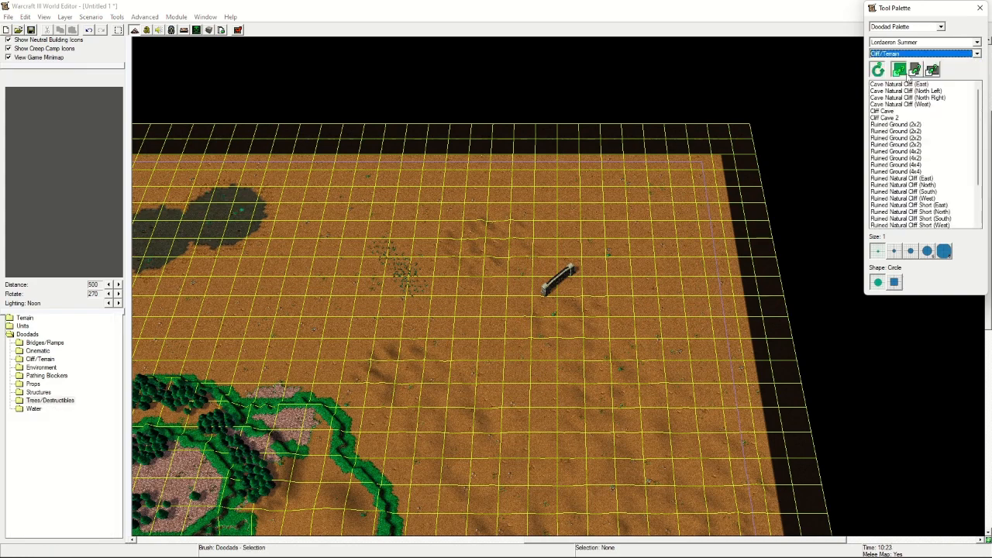
Place two Fire doodads from the Cinematic category at size 1 on the ground beside the Elven gate
left_click(905, 54)
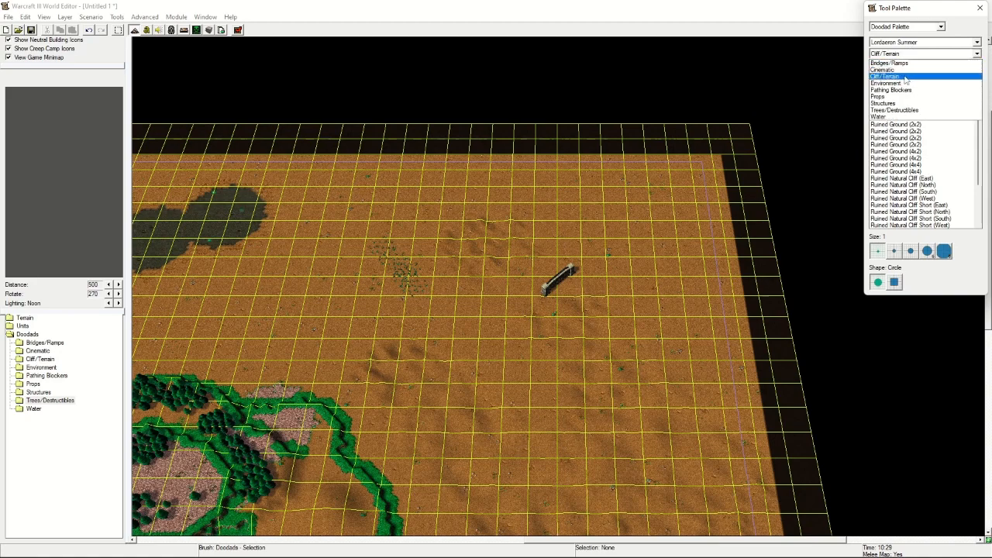
left_click(908, 69)
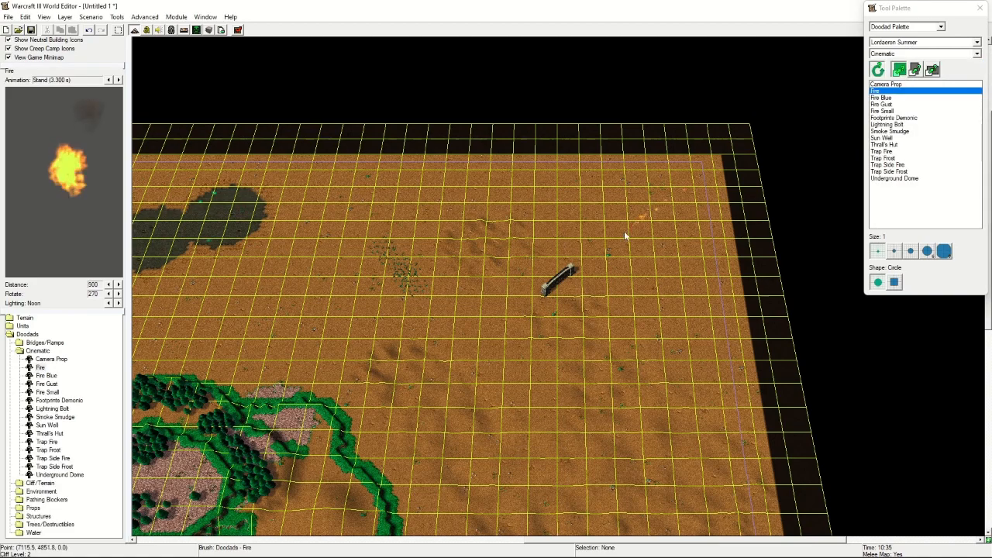
scroll(628, 232, "up", 6)
right_click_drag(685, 464, 559, 299)
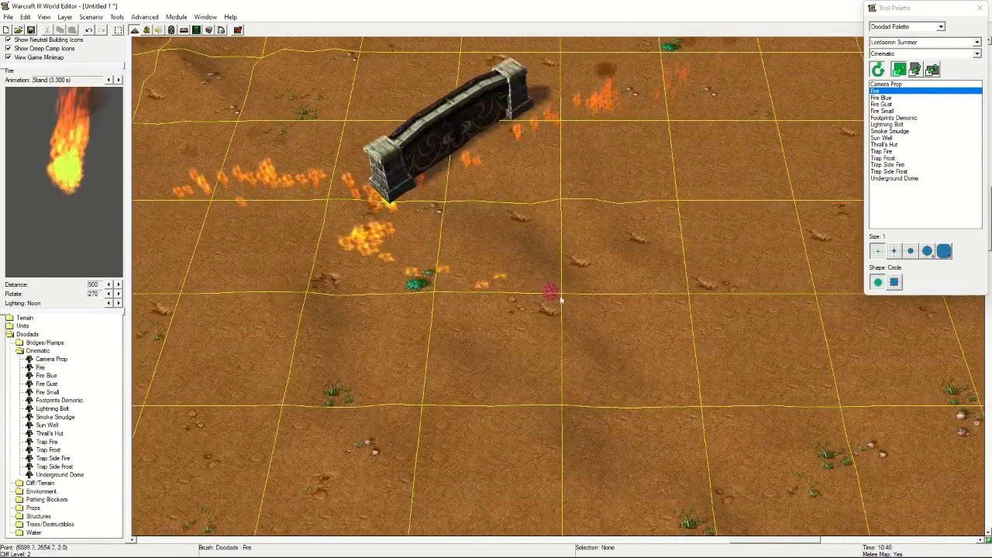
scroll(558, 299, "up", 4)
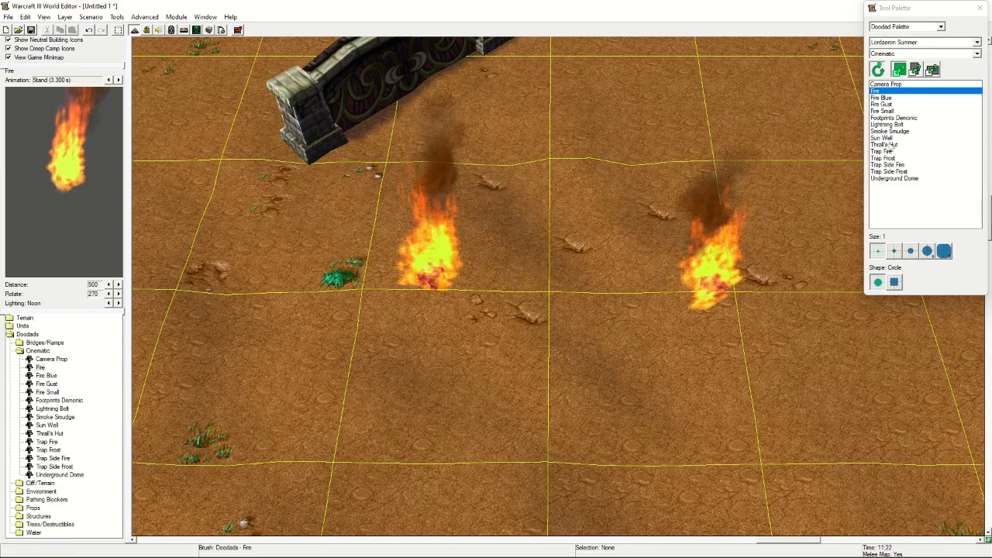
Preview the Thrall's Hut doodad from the Cinematic category
left_click(883, 144)
scroll(512, 193, "down", 4)
right_click_drag(511, 191, 668, 166)
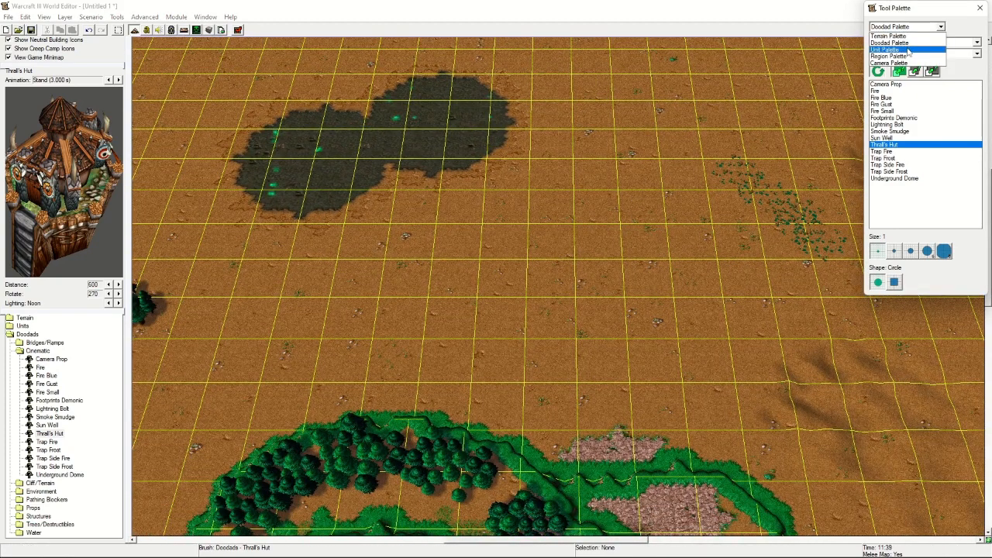
Look over the Region and Camera palettes and set the tool palette to the Unit Palette
left_click(907, 50)
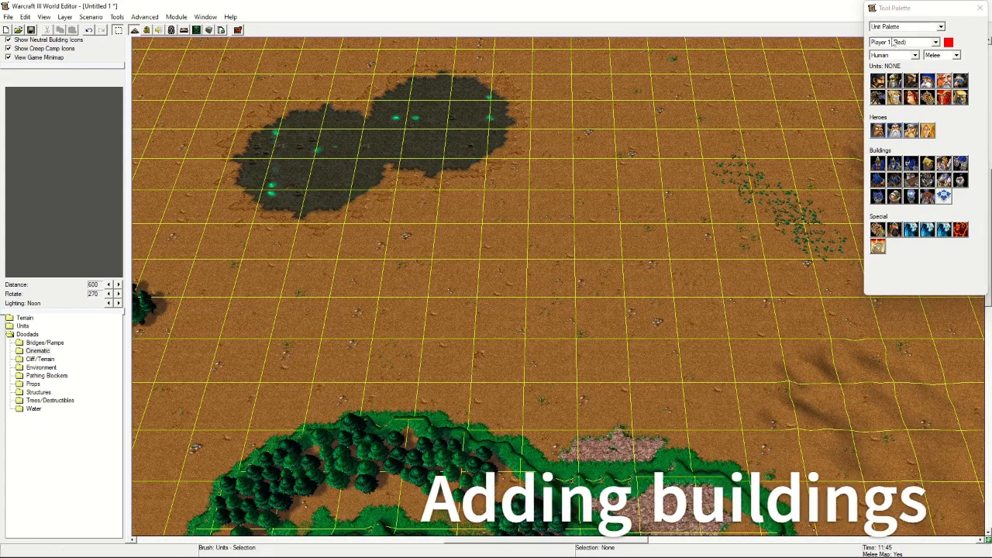
left_click(903, 56)
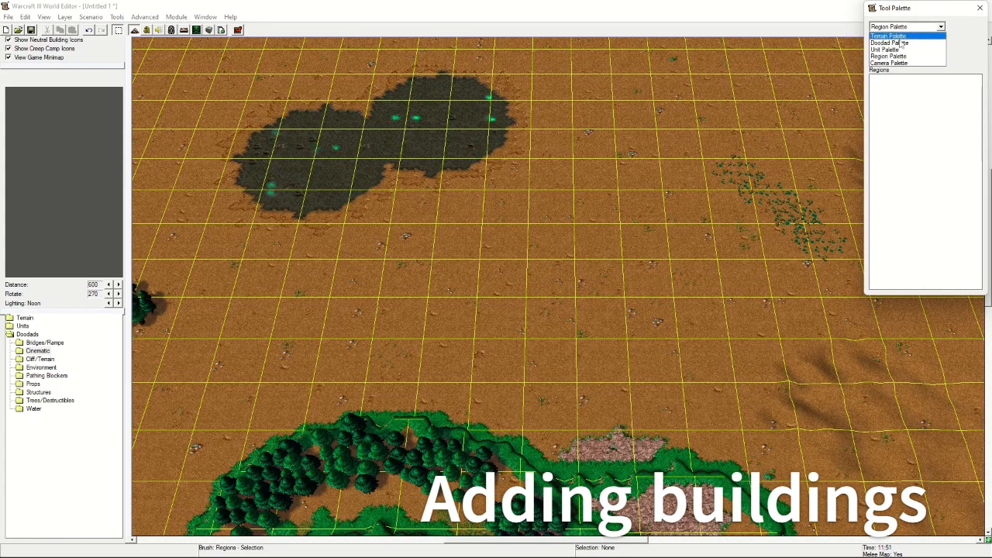
left_click(899, 64)
left_click(904, 49)
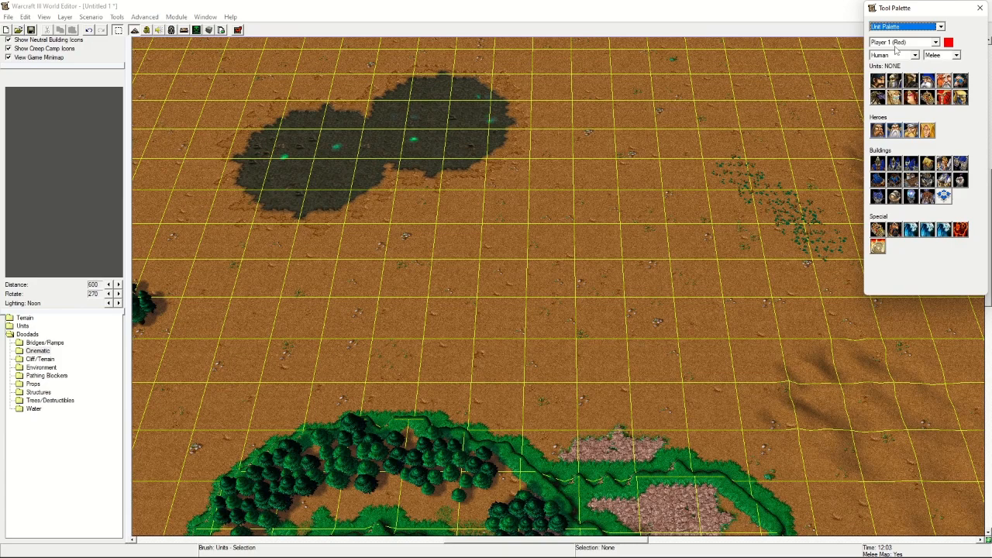
Place the Player 1 (Red) start location on the open ground southeast of the dark ground patch
scroll(596, 193, "up", 3)
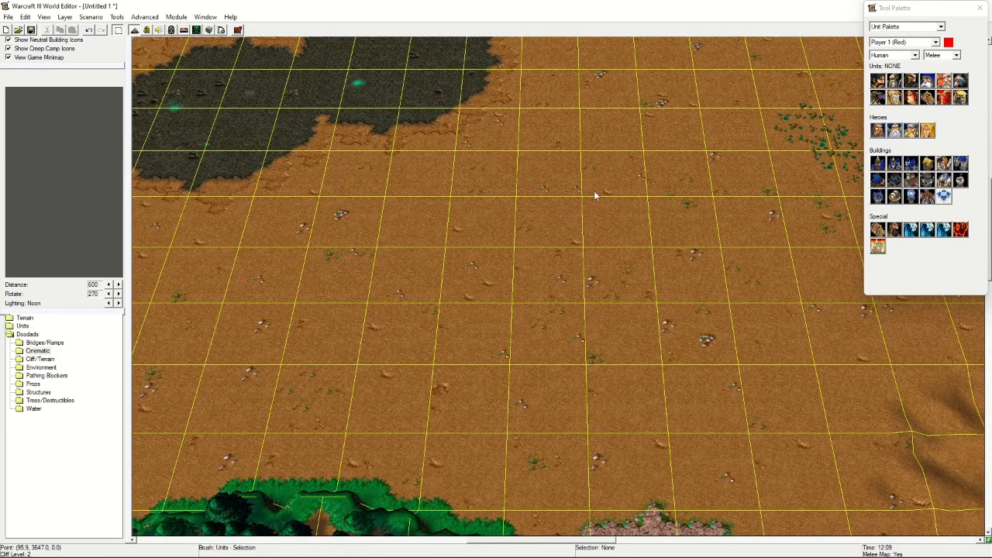
right_click_drag(595, 193, 540, 221)
scroll(517, 257, "up", 3)
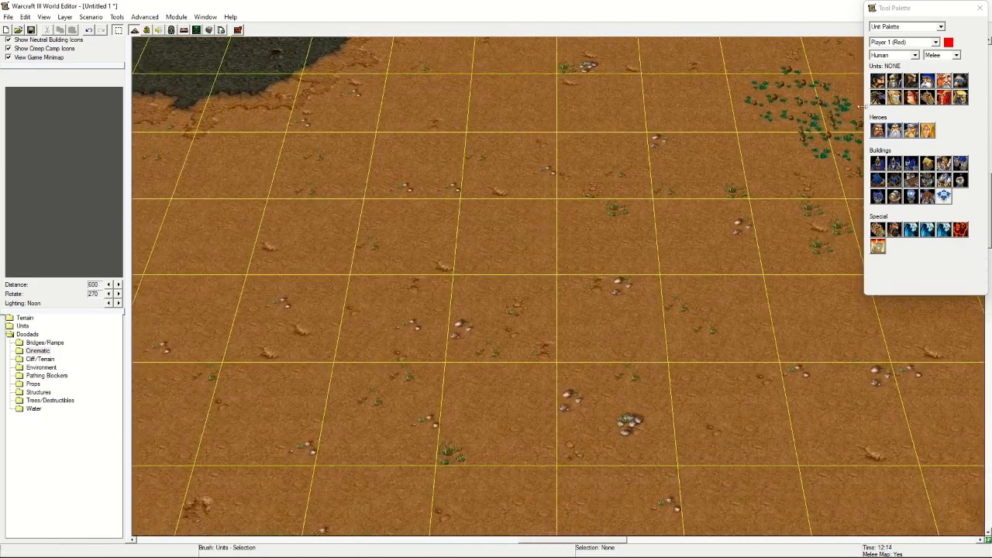
left_click(944, 196)
scroll(509, 199, "down", 2)
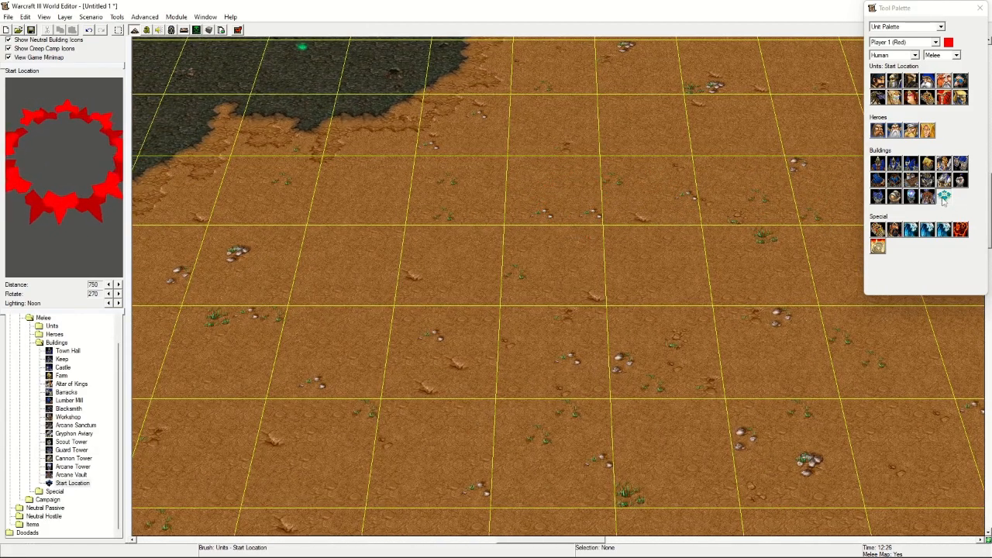
Place a Player 5 (Yellow) start location on the open ground east of the red start location
left_click(900, 42)
left_click(907, 80)
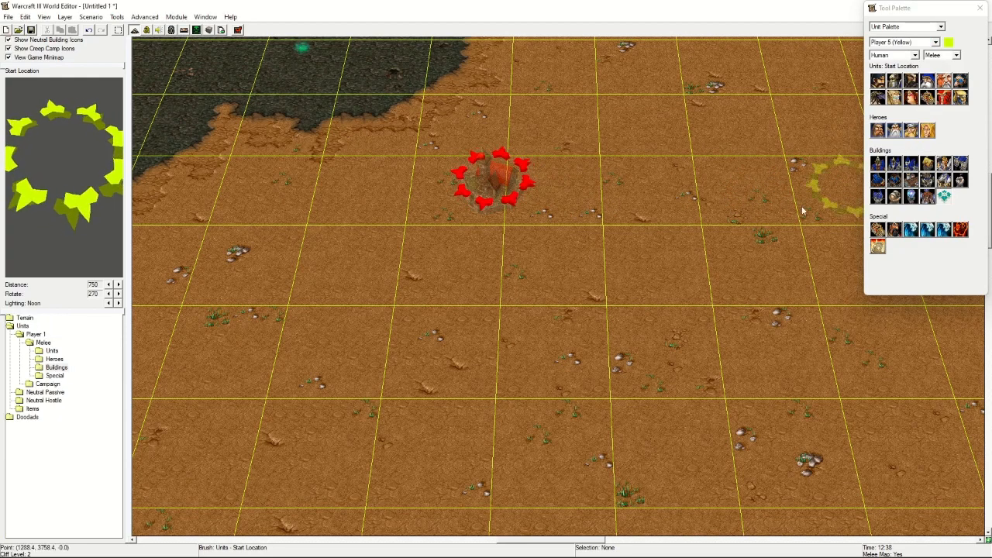
scroll(628, 316, "up", 3)
right_click_drag(708, 225, 628, 300)
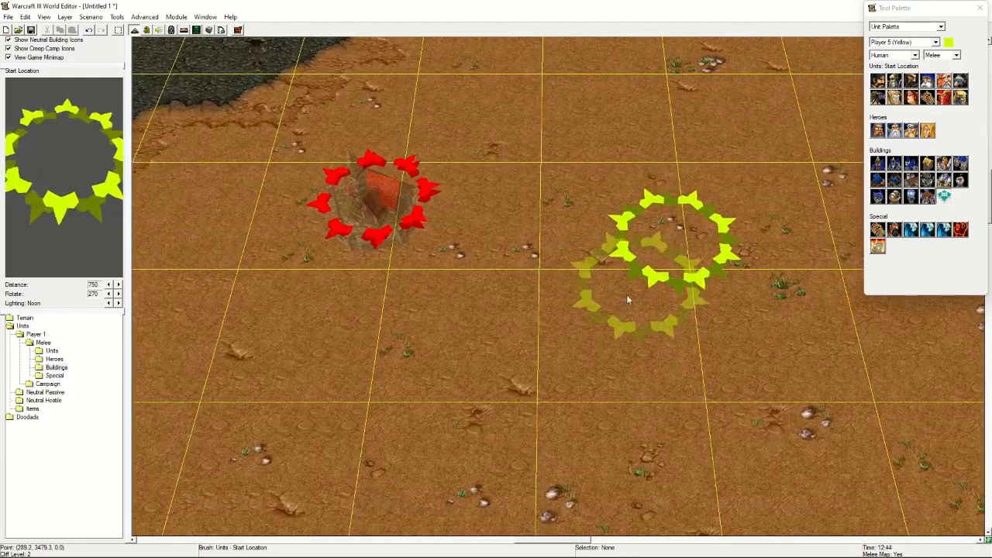
left_click(900, 44)
left_click(903, 43)
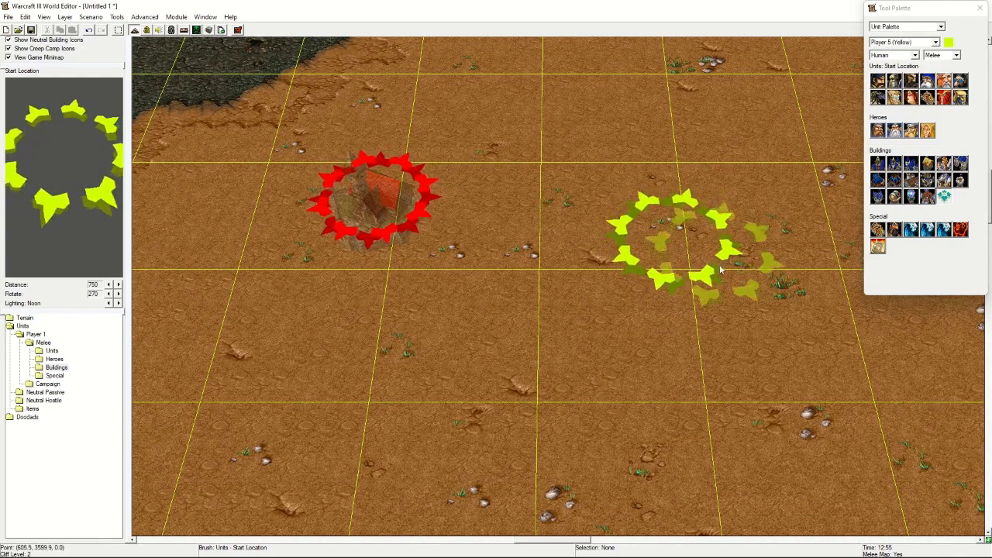
In the scenario's player properties, set Player 2's controller to User and the race of Players 1 and 2 to Selectable
left_click(90, 17)
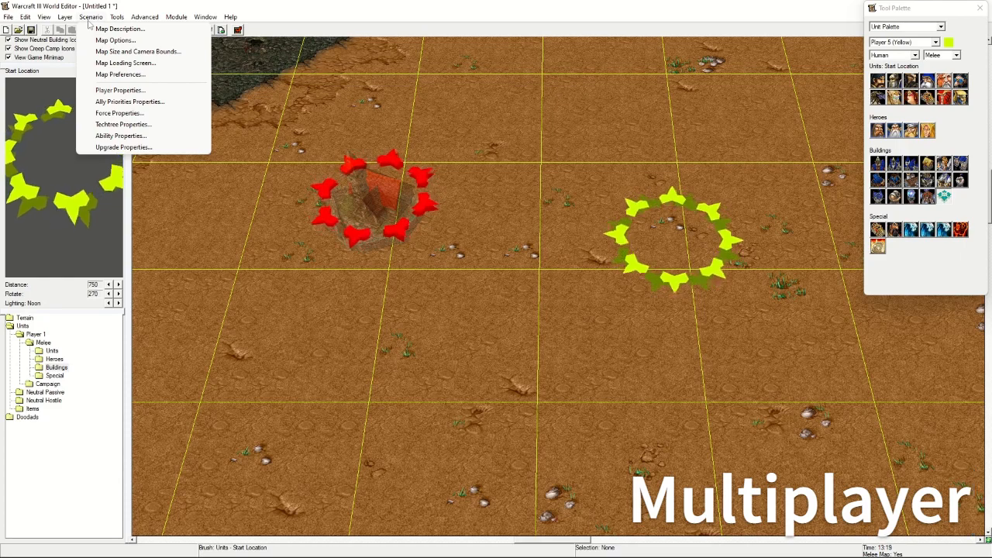
left_click(111, 90)
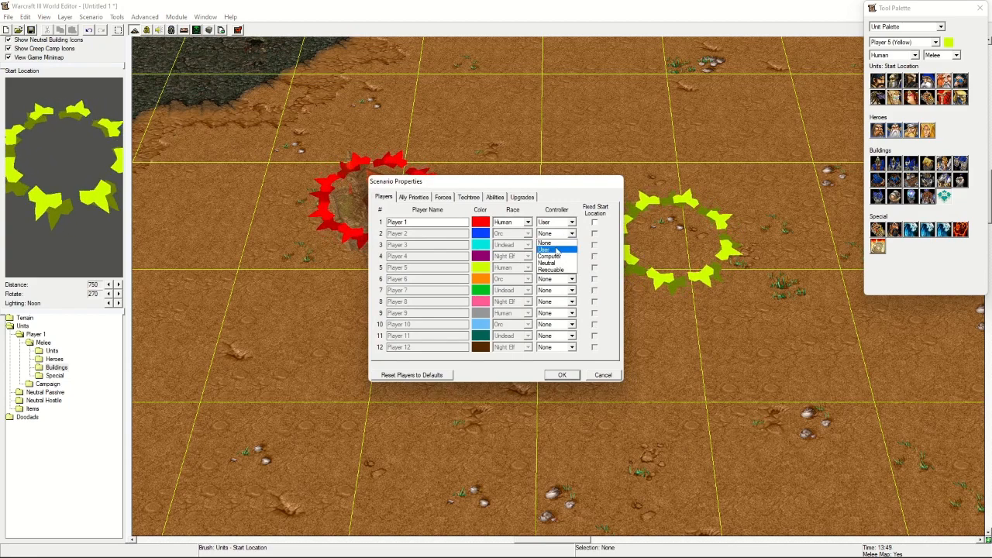
left_click(556, 249)
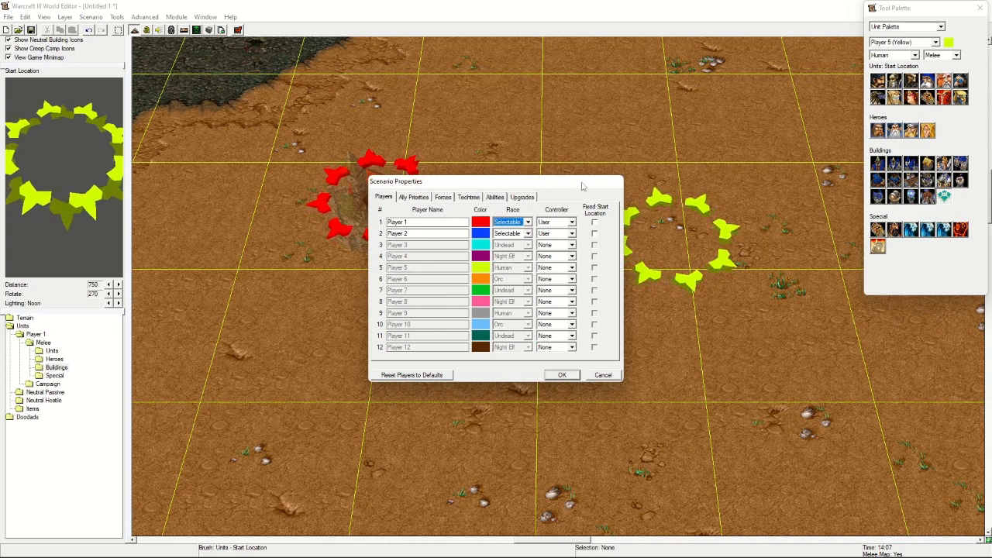
Try custom ally priorities giving Player 1 a High Priority for Player 2, check the Forces settings, and disable the custom priorities
left_click(413, 198)
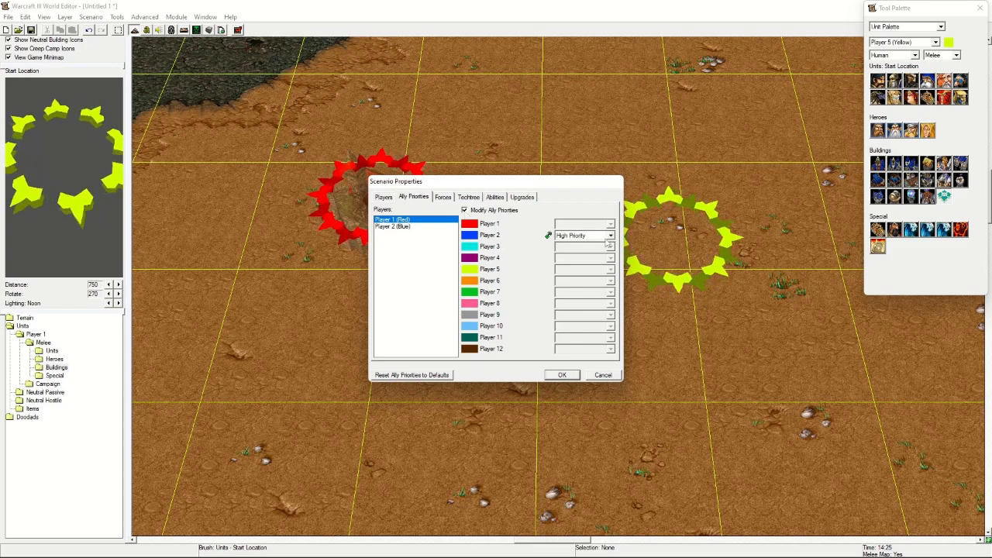
left_click(464, 210)
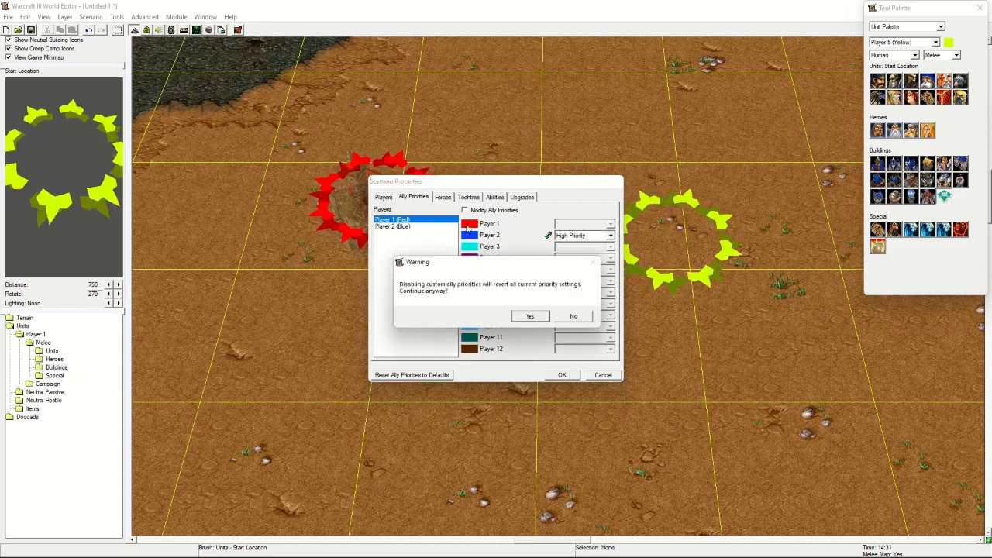
left_click(573, 316)
left_click(445, 198)
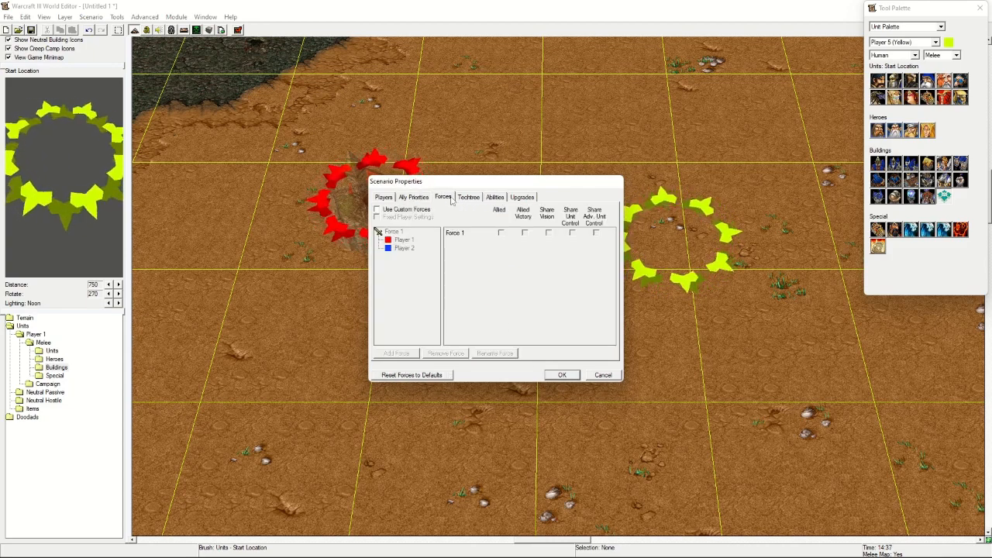
left_click(413, 196)
left_click(464, 210)
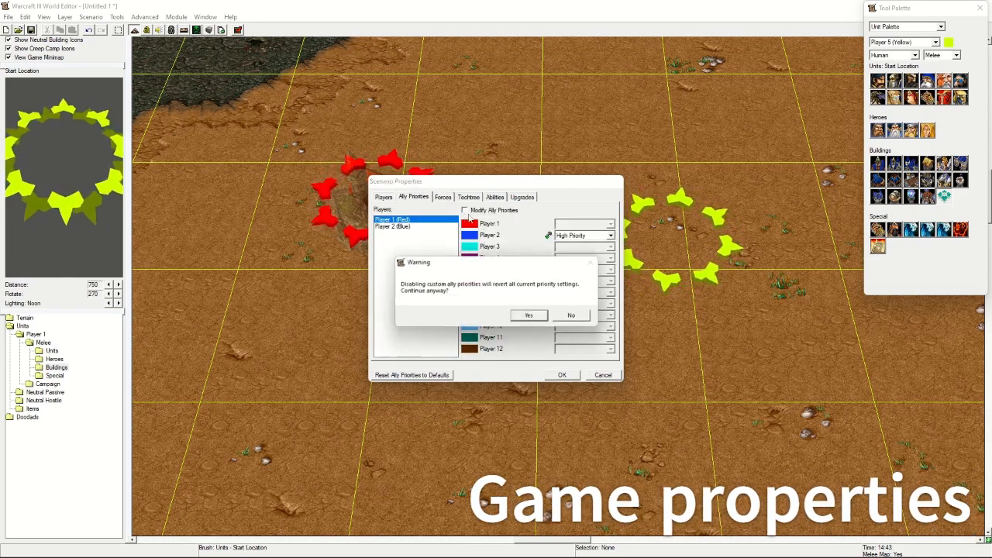
key("Return")
Use a custom techtree that makes Knight, Mortar Team and Gryphon Rider unavailable for Player 1, and compare it with Player 2's
left_click(469, 197)
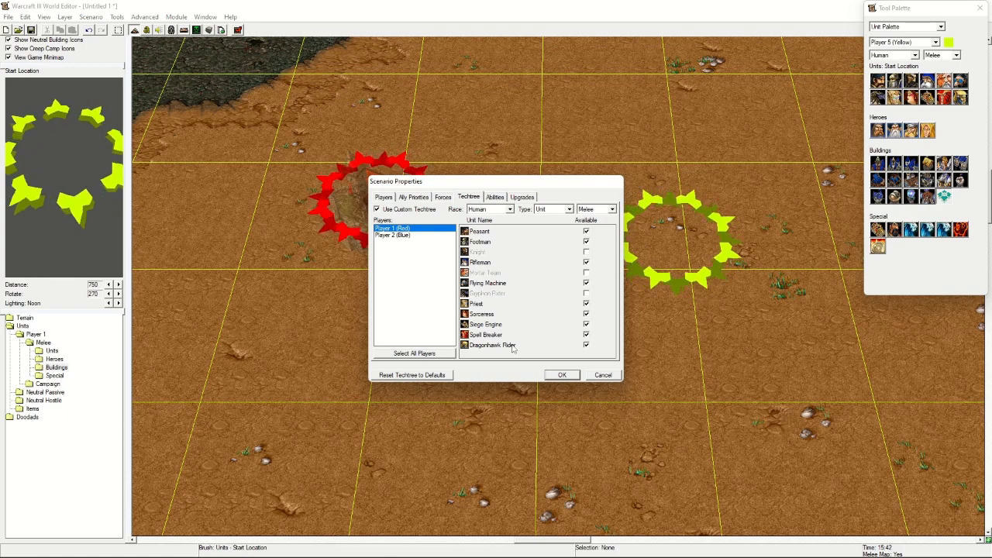
left_click(406, 236)
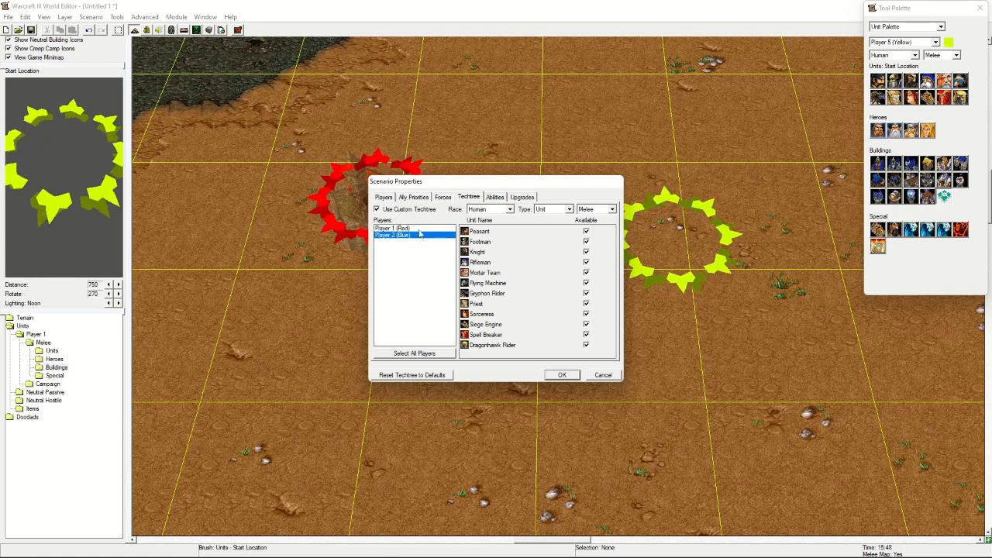
left_click(408, 228)
View the scenario's Abilities and Upgrades settings for Player 1 and close the properties without saving
left_click(494, 197)
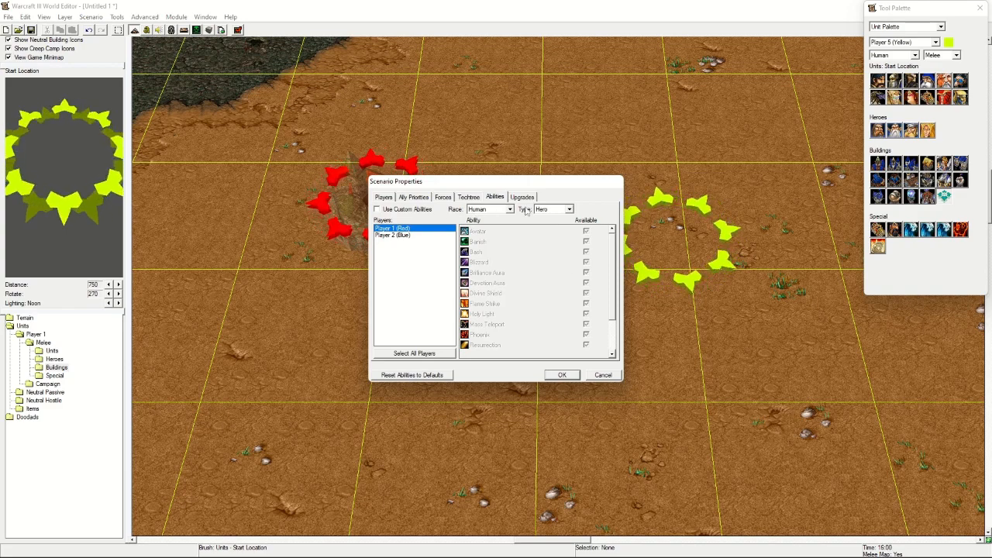
left_click(522, 197)
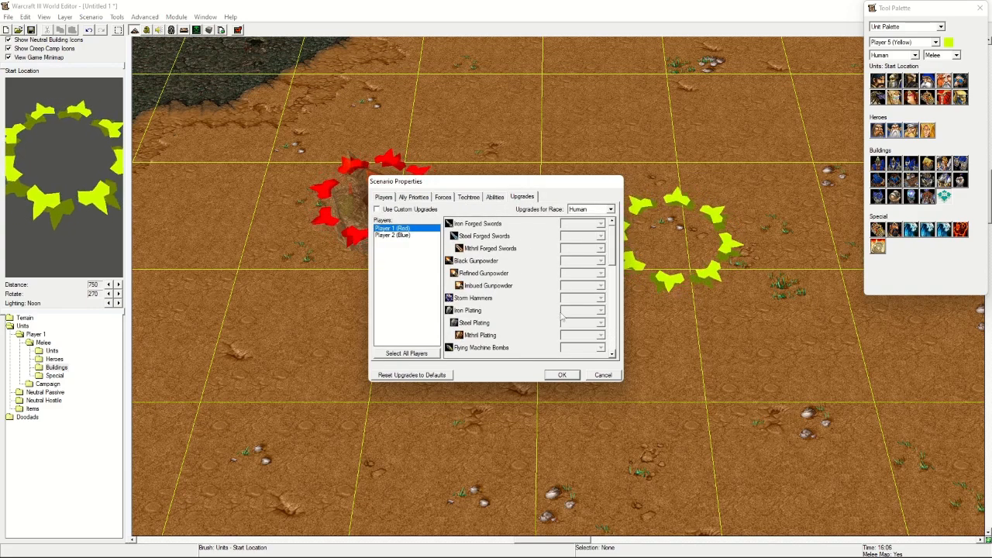
left_click(603, 375)
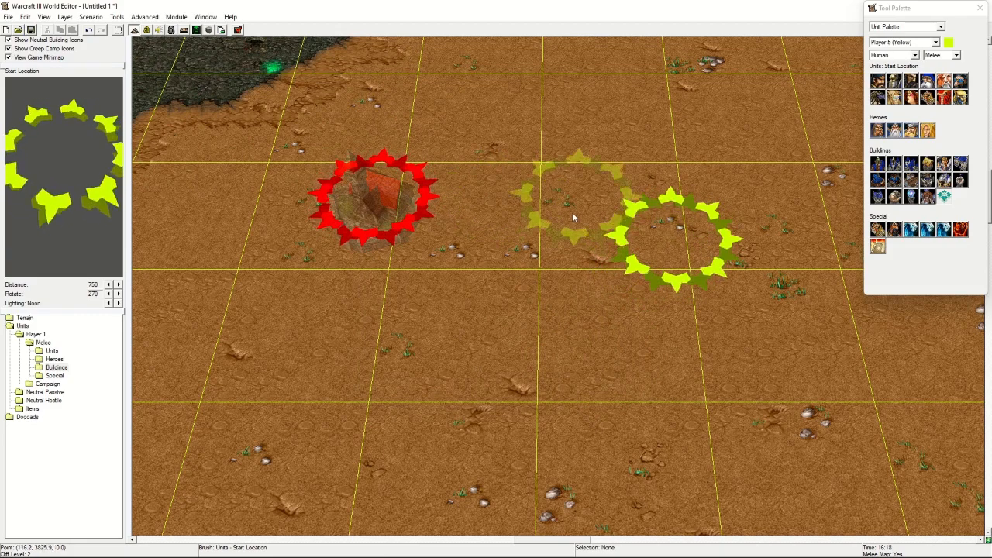
Place a Player 2 (Blue) start location on the open ground north of the yellow start location
scroll(568, 233, "down", 3)
scroll(571, 242, "up", 5)
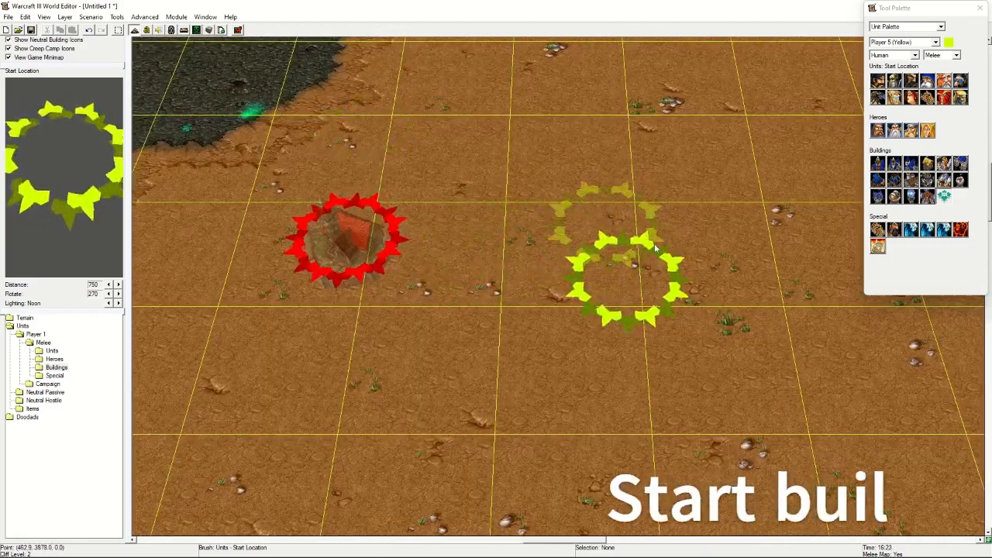
left_click(935, 42)
left_click(902, 57)
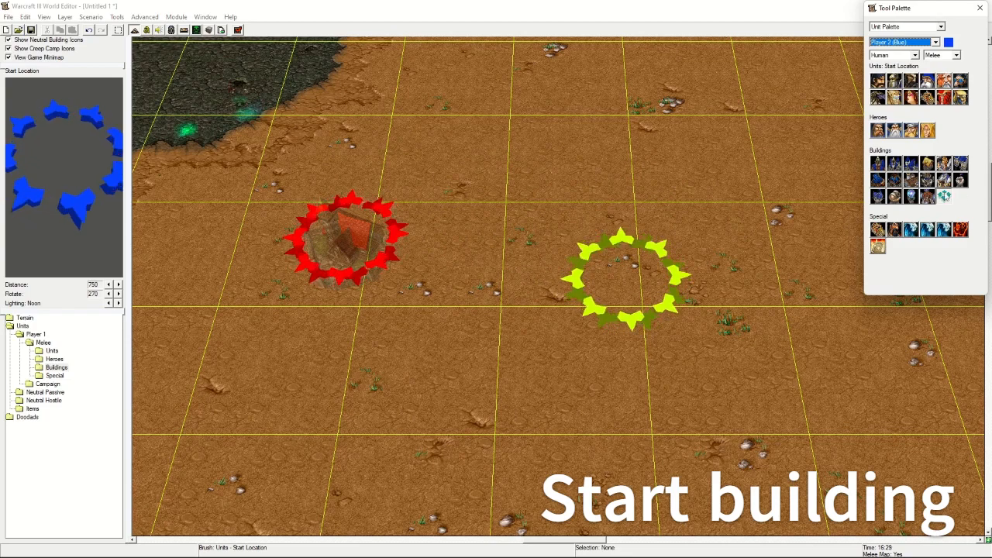
left_click(550, 172)
Place a blue Human Town Hall between the dark ground patch and the blue start location
scroll(551, 171, "up", 3)
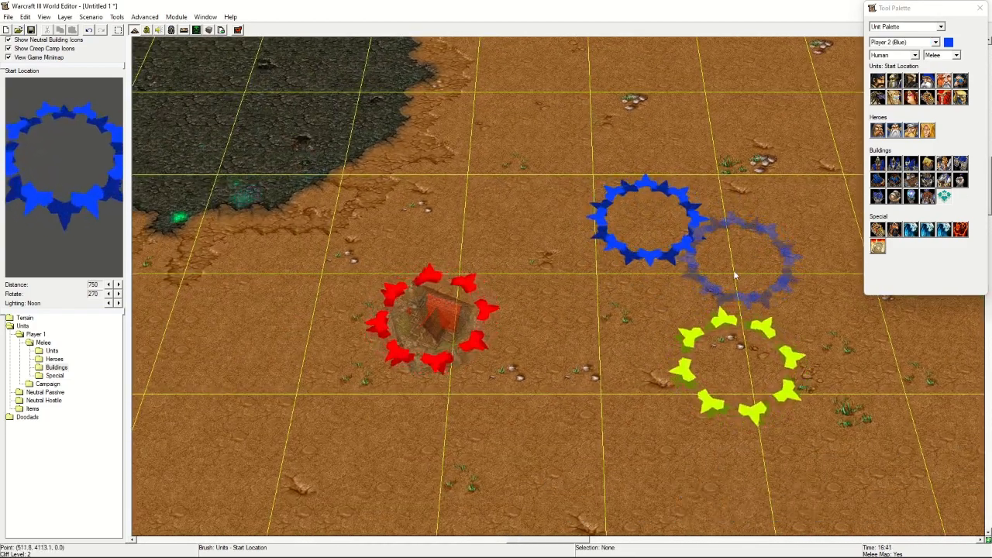
left_click(877, 164)
left_click(478, 210)
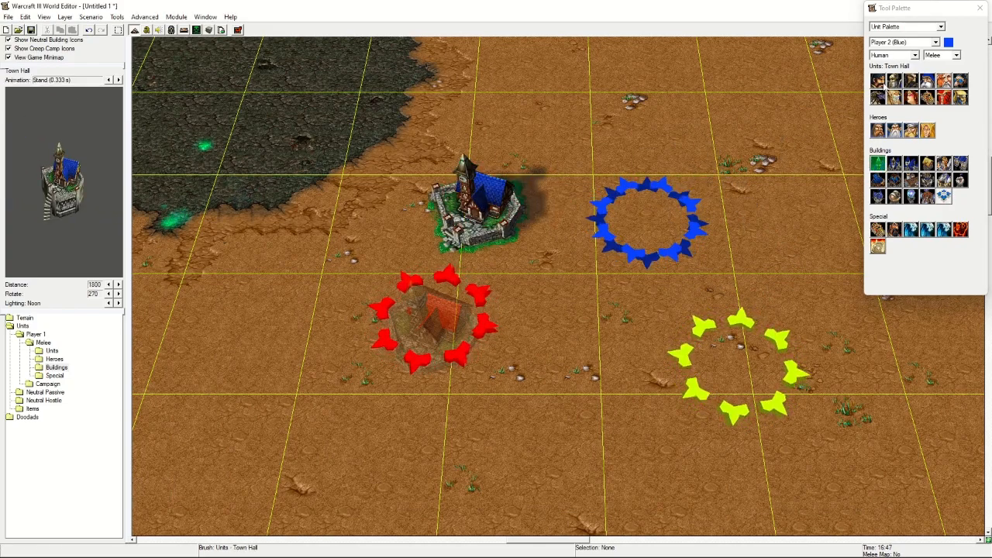
Place four blue Peasants in a column along the east side of the Town Hall
left_click(877, 81)
left_click(540, 186)
left_click(543, 204)
left_click(543, 217)
left_click(538, 230)
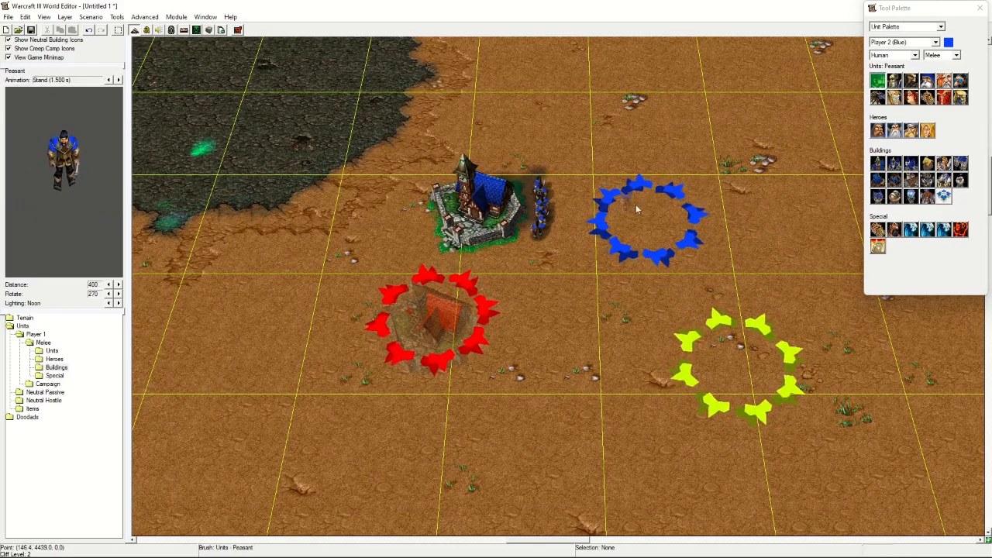
Place a blue Lumber Mill and an Altar of Kings side by side north of the Peasants
scroll(634, 206, "up", 3)
scroll(520, 215, "up", 1)
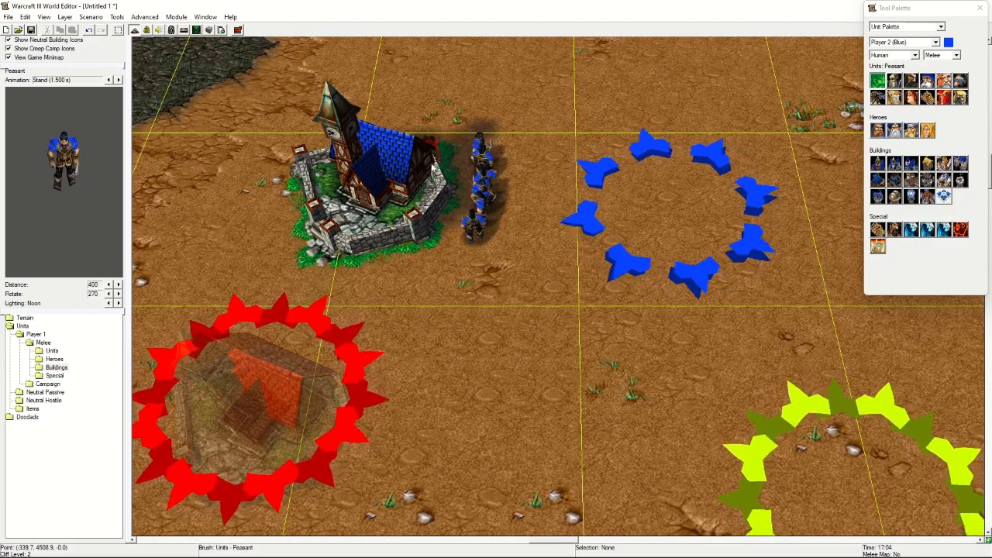
scroll(440, 157, "down", 4)
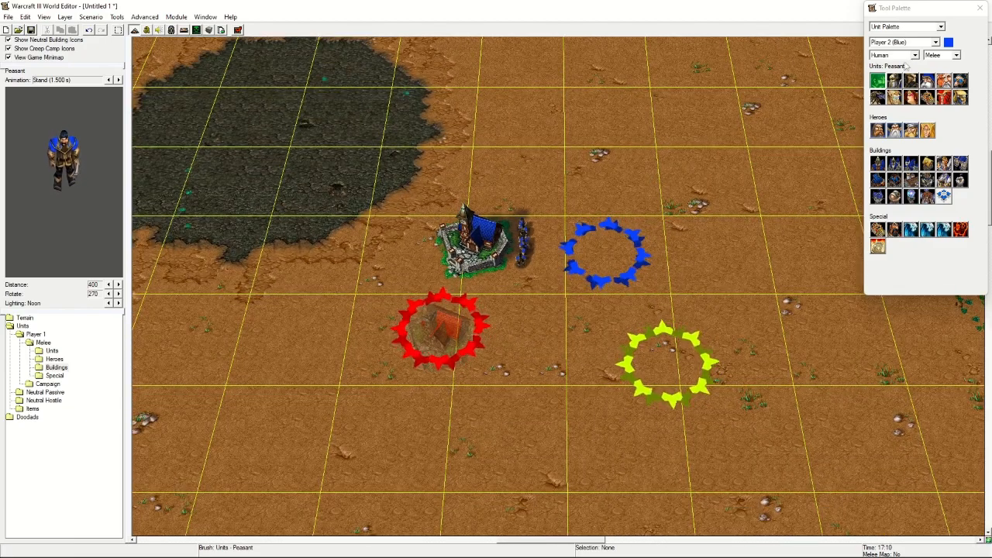
scroll(629, 203, "up", 3)
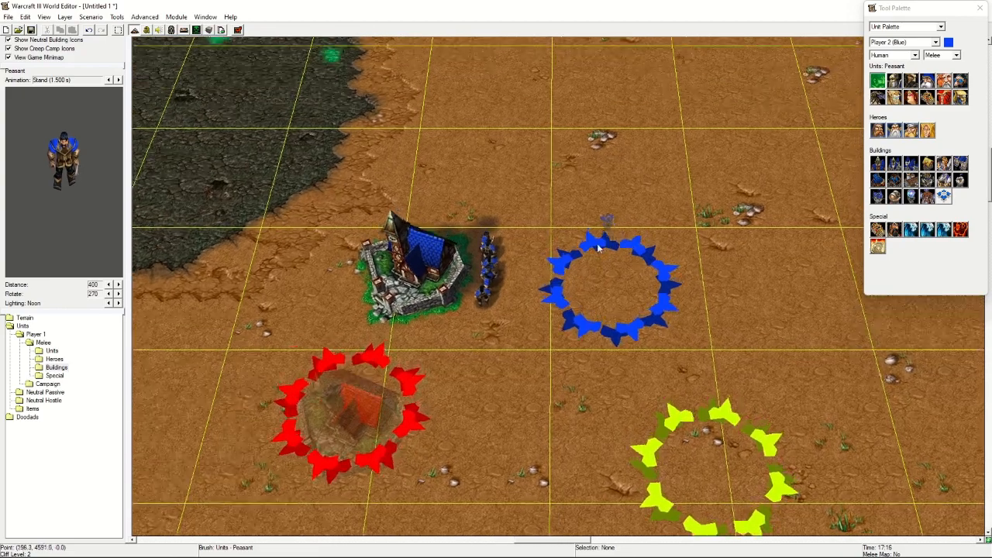
left_click(926, 163)
left_click(496, 186)
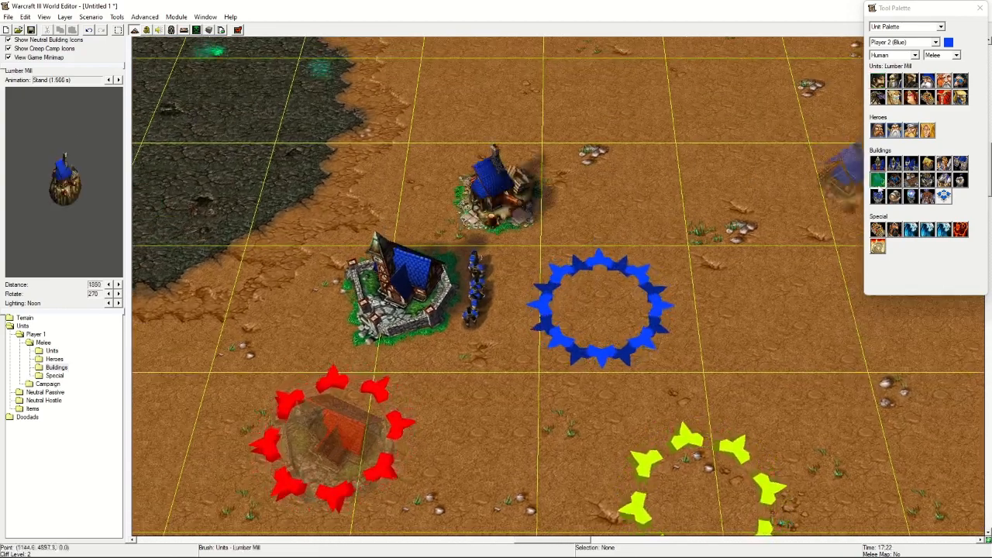
left_click(943, 163)
left_click(587, 183)
Place five blue Barracks in an arc around the north and east sides of the base
left_click(960, 163)
mouse_move(478, 110)
left_mouse_down()
mouse_move(528, 107)
mouse_move(742, 292)
left_mouse_up()
left_click(736, 327)
Set the unit owner to Neutral Passive and pick the Chicken unit for the ground south of the base
right_click_drag(443, 388, 601, 176)
left_click(913, 41)
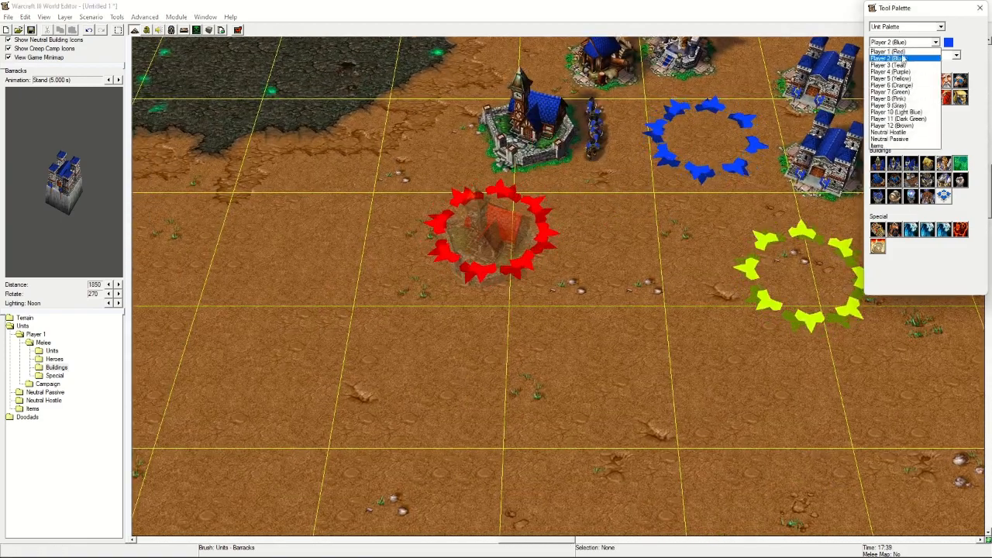
left_click(888, 139)
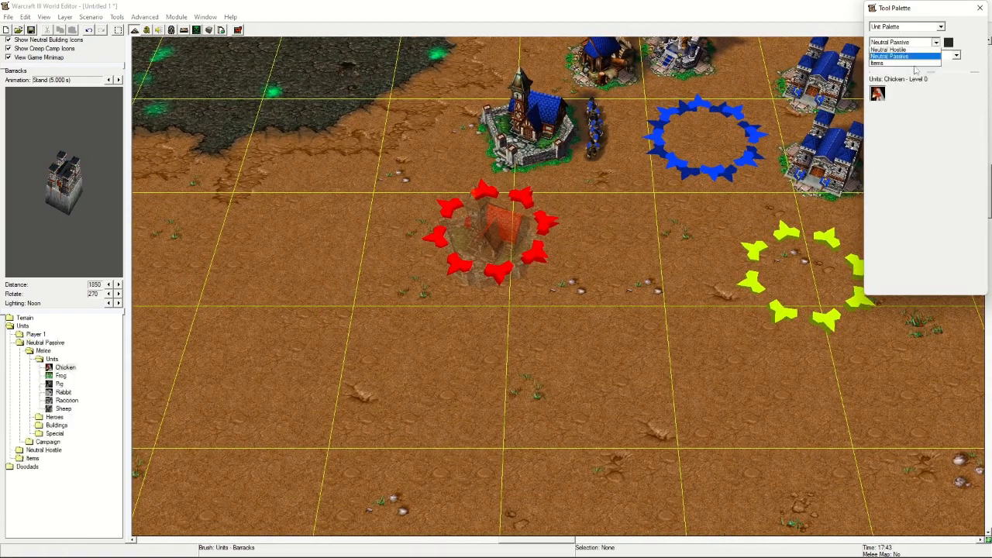
left_click(906, 42)
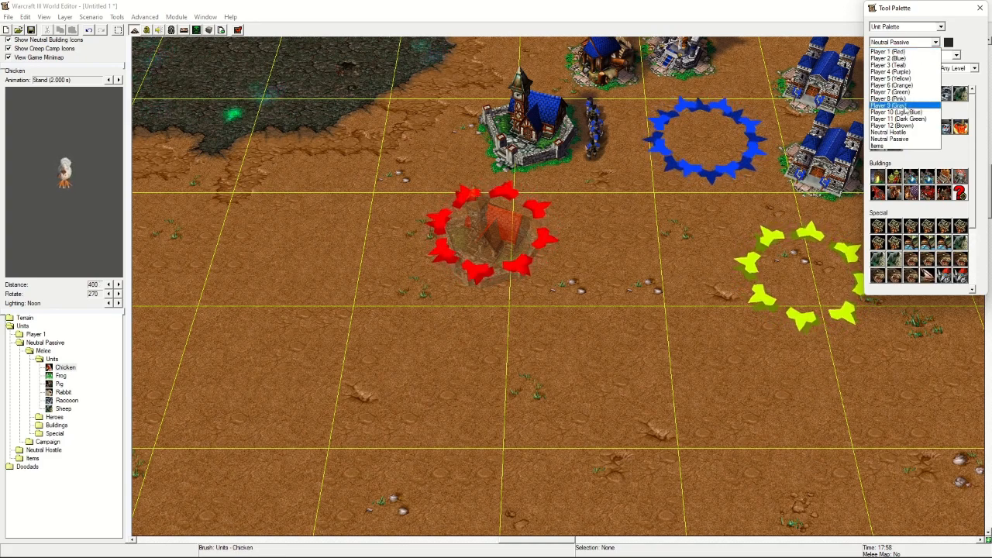
left_click(921, 43)
scroll(608, 274, "down", 5)
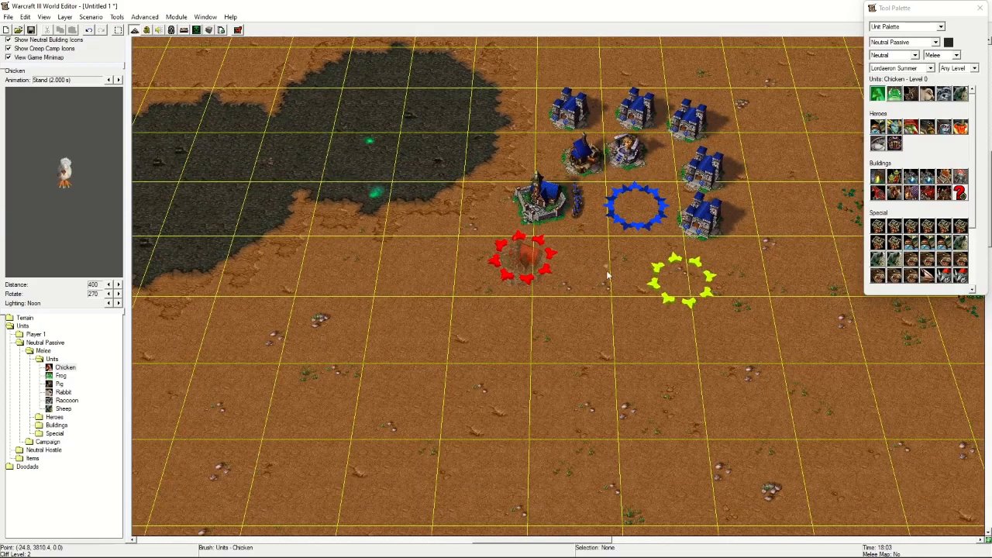
scroll(609, 284, "up", 5)
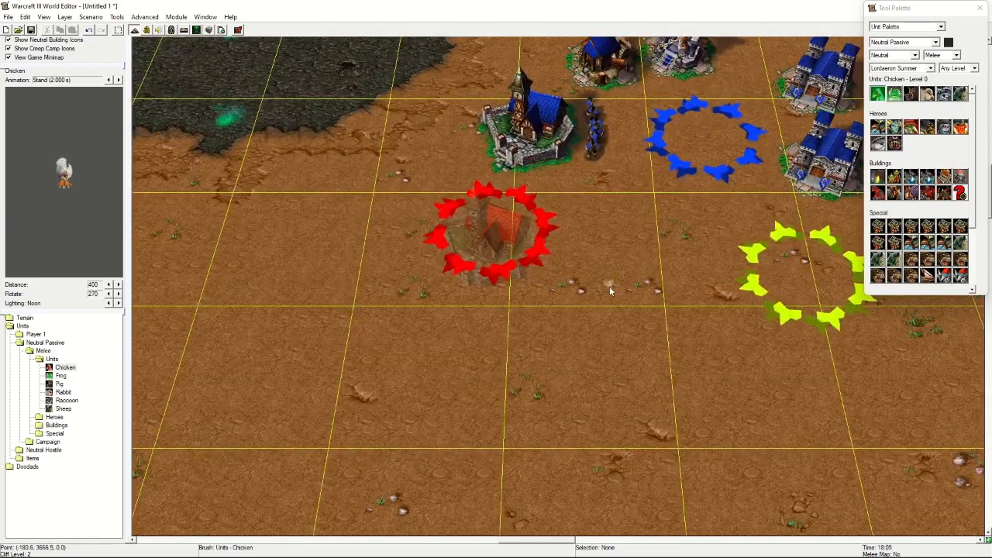
Place a Neutral Passive Goblin Merchant and a Mercenary Camp on the open ground south of the start locations
left_click(922, 42)
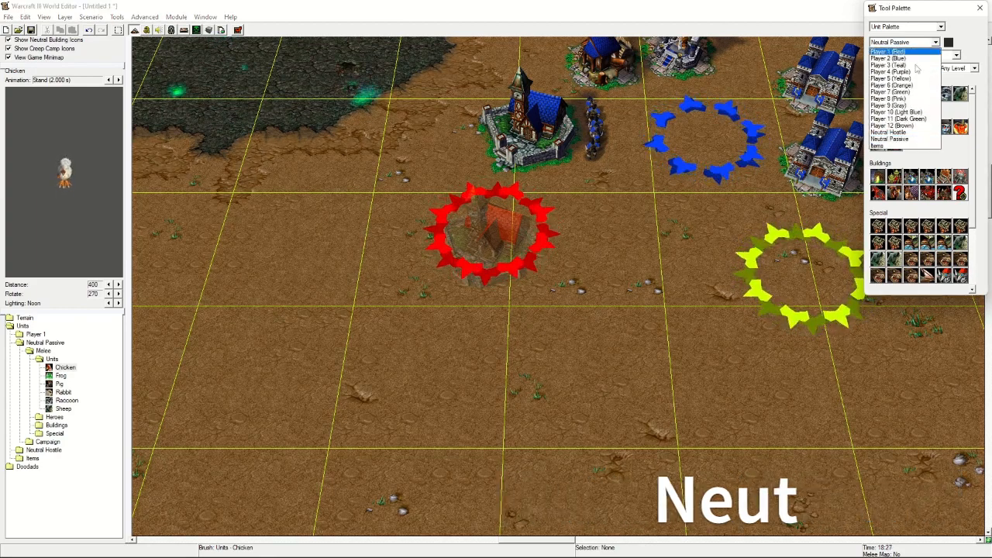
left_click(922, 43)
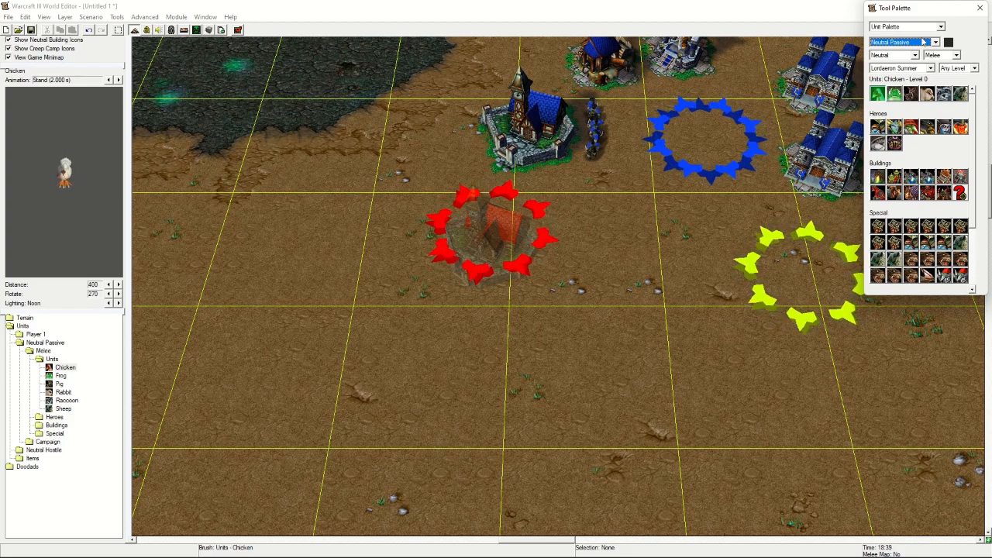
left_click(877, 177)
left_click(894, 194)
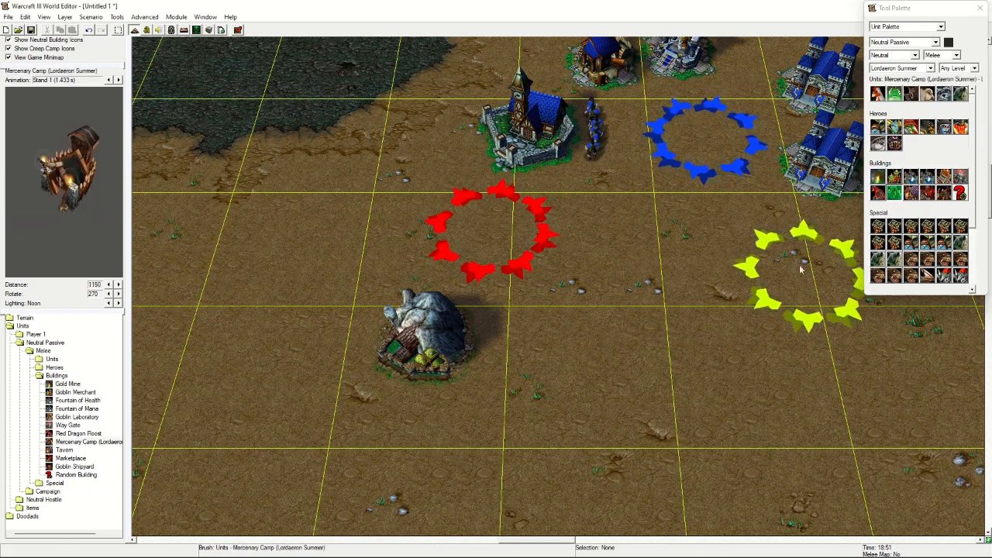
left_click(642, 316)
right_click_drag(697, 474, 628, 314)
Place a Tavern south of the Mercenary Camp and a Red Dragon Roost just east of the Tavern
left_click(911, 195)
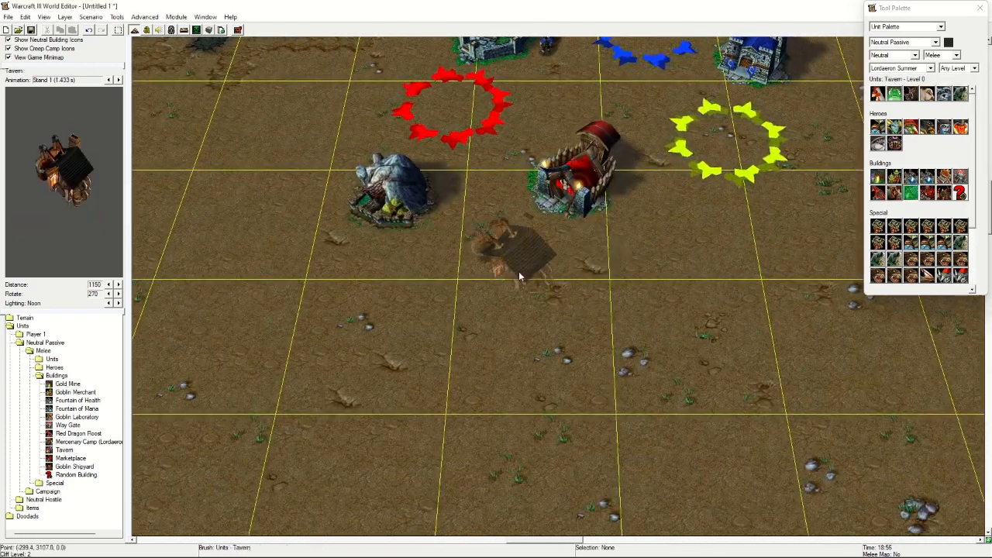
left_click(534, 273)
left_click(877, 195)
left_click(727, 267)
Place two Way Gates south of the Tavern and a fountain west of the Goblin Merchant
left_click(943, 193)
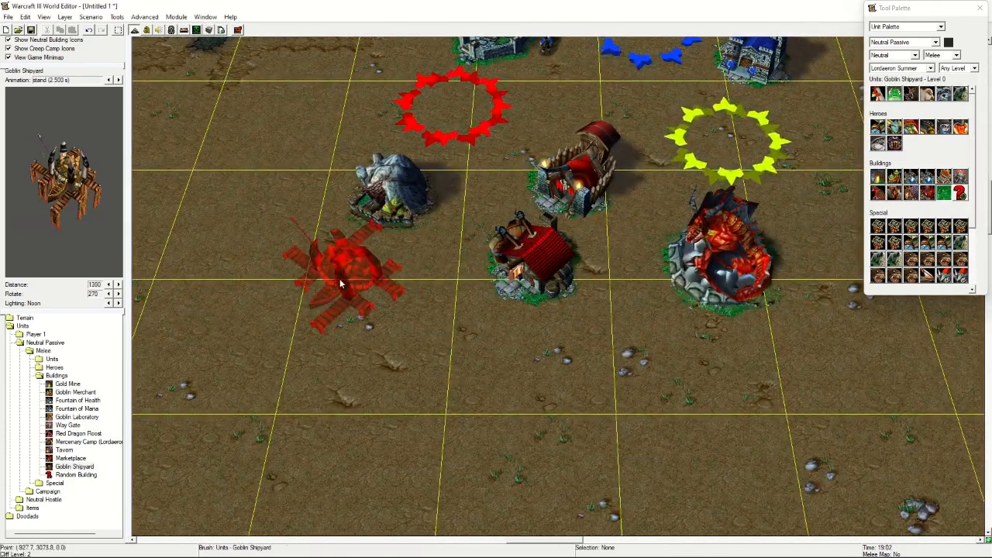
left_click(960, 177)
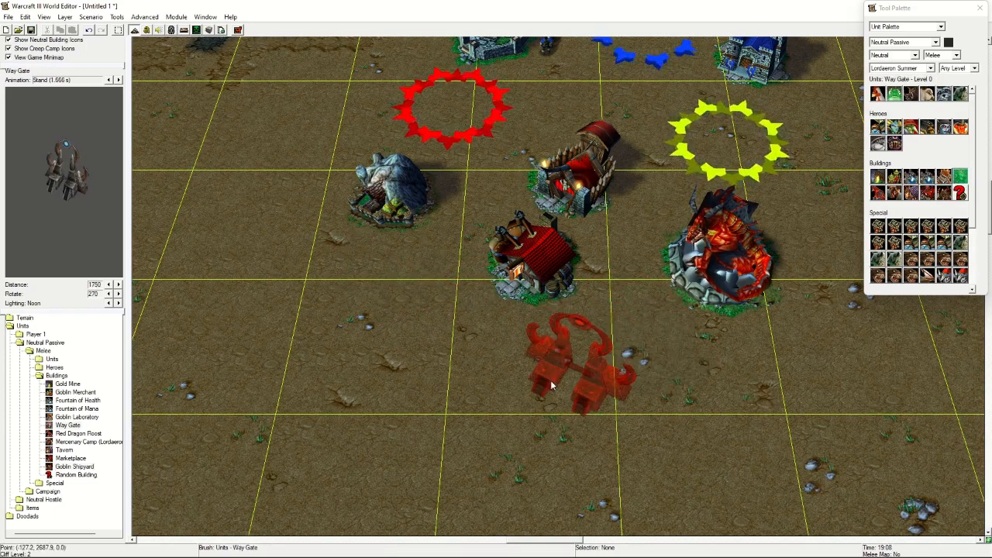
left_click(366, 357)
left_click(710, 434)
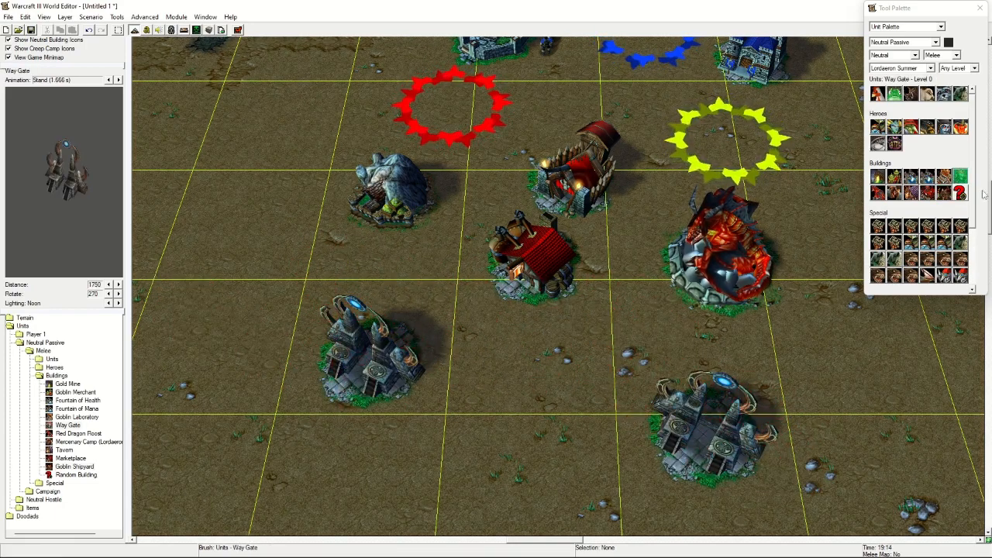
left_click(910, 176)
left_click(211, 188)
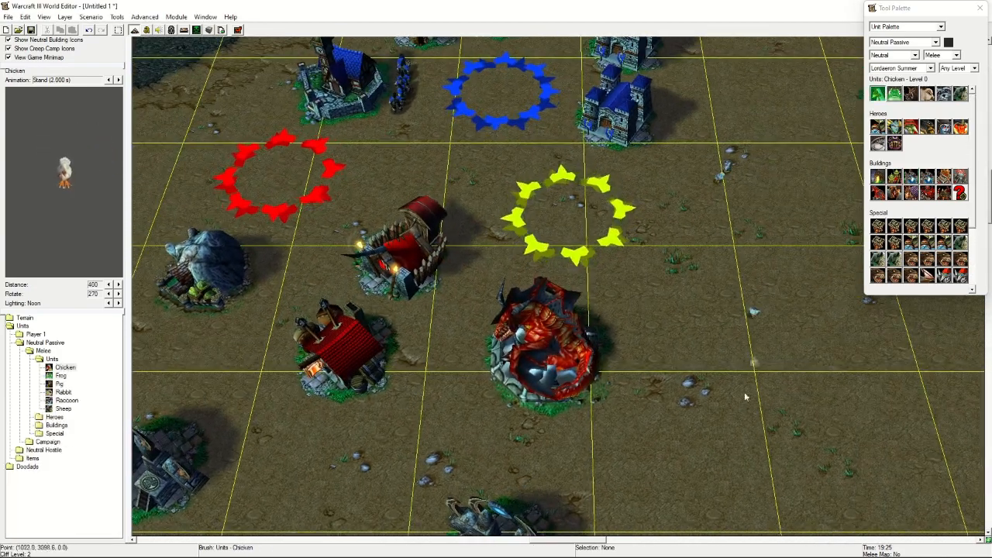
Scatter several Neutral Passive Chickens over the ground around the east side of the Red Dragon Roost
scroll(810, 266, "up", 2)
scroll(809, 268, "down", 5)
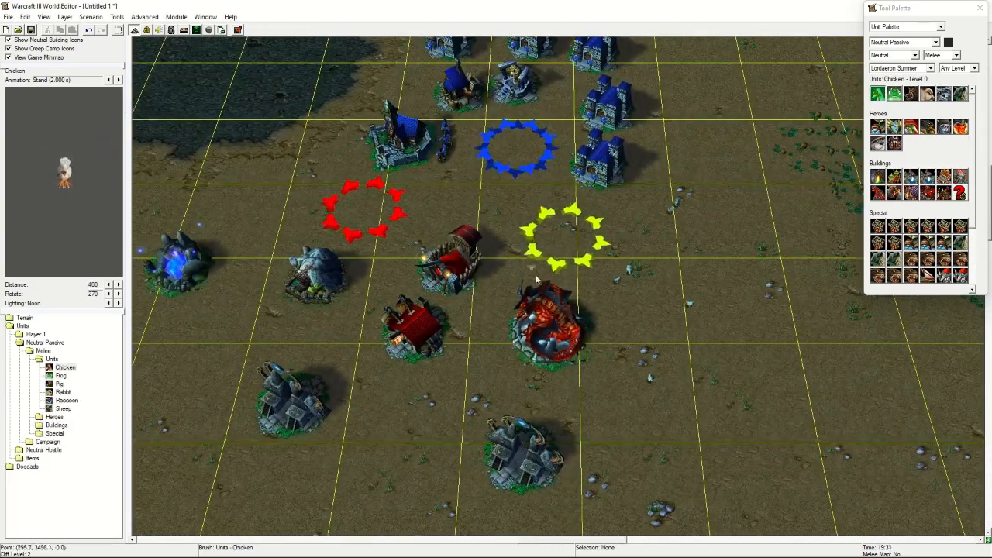
scroll(572, 301, "up", 4)
right_click_drag(612, 279, 780, 262)
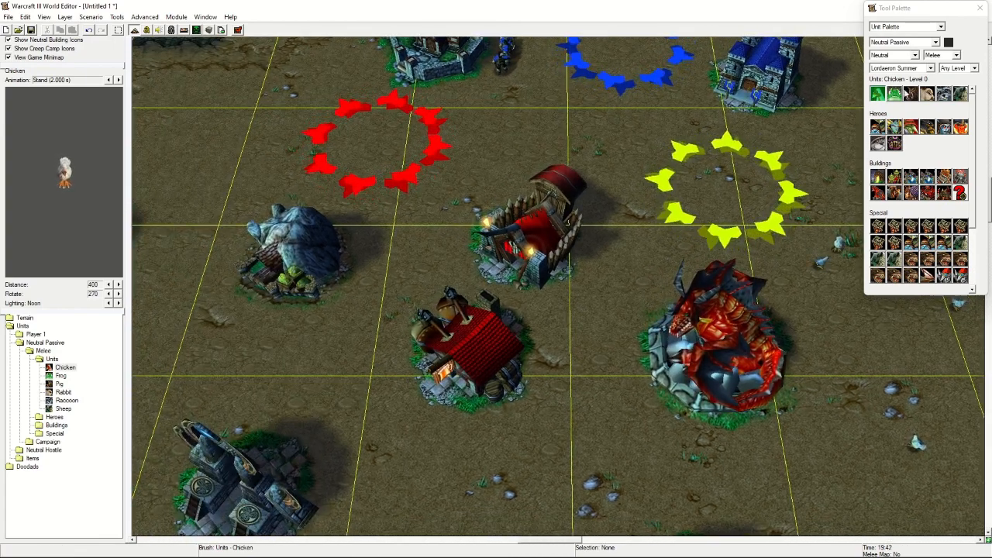
Place three Neutral Hostile Forest Trolls and one Forest Troll Shadow Priest in the clearing south of the tree line on the raised ground
left_click(902, 42)
left_click(889, 132)
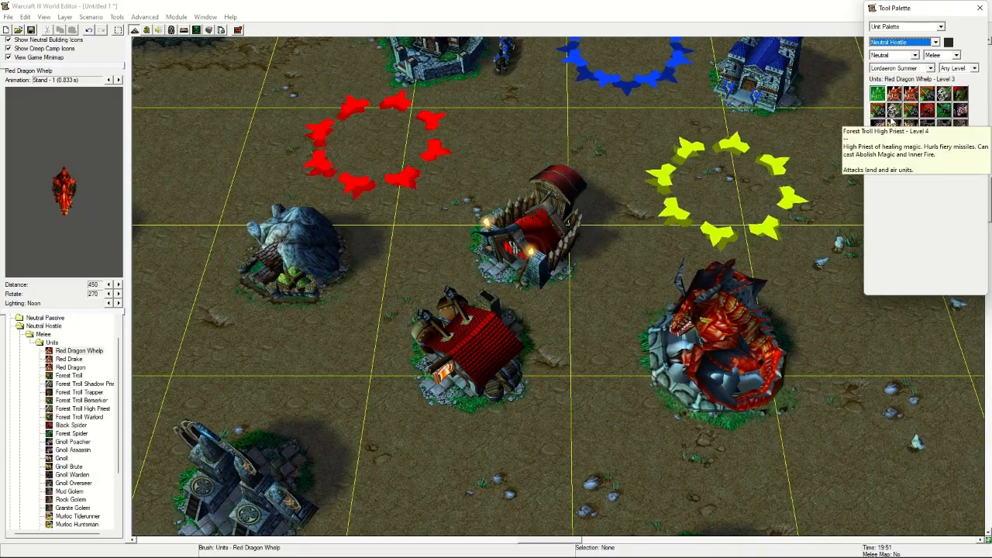
left_click(927, 93)
right_click_drag(668, 137, 312, 238)
right_click_drag(540, 231, 353, 257)
right_click_drag(482, 250, 409, 362)
scroll(540, 303, "down", 3)
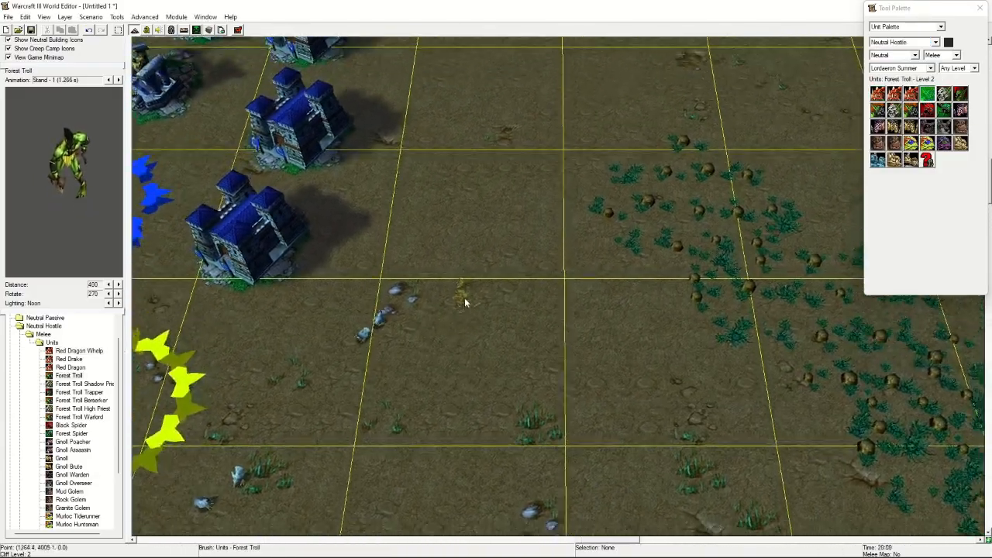
scroll(541, 303, "down", 3)
right_click_drag(480, 419, 600, 285)
right_click_drag(542, 419, 706, 367)
scroll(527, 258, "up", 4)
scroll(707, 366, "up", 3)
right_click_drag(699, 299, 500, 298)
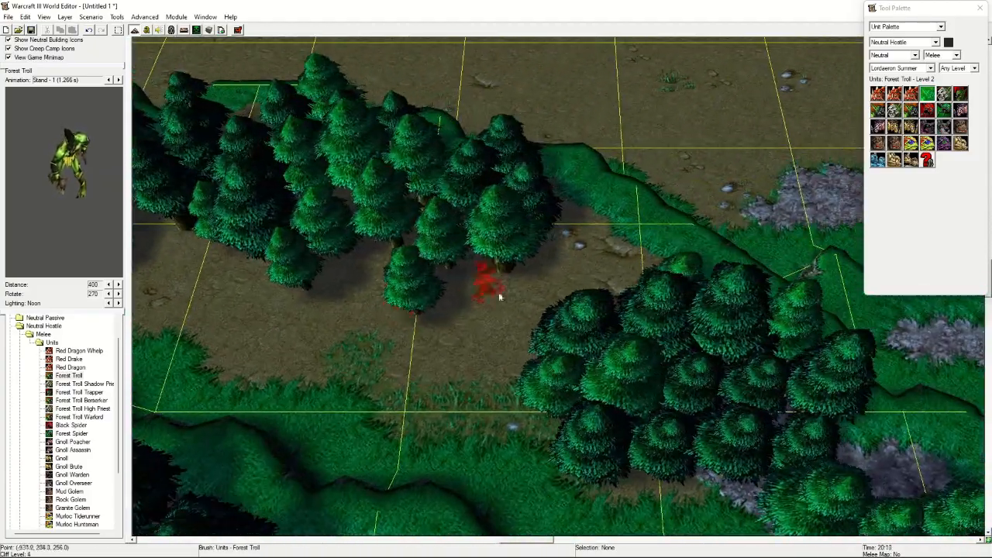
right_click_drag(337, 352, 666, 313)
right_click_drag(380, 314, 679, 310)
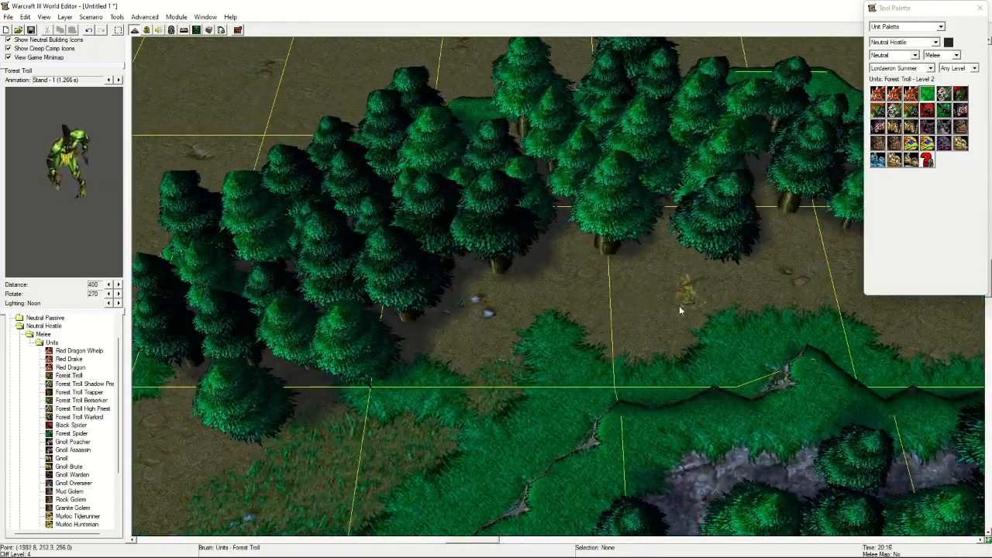
left_click(624, 304)
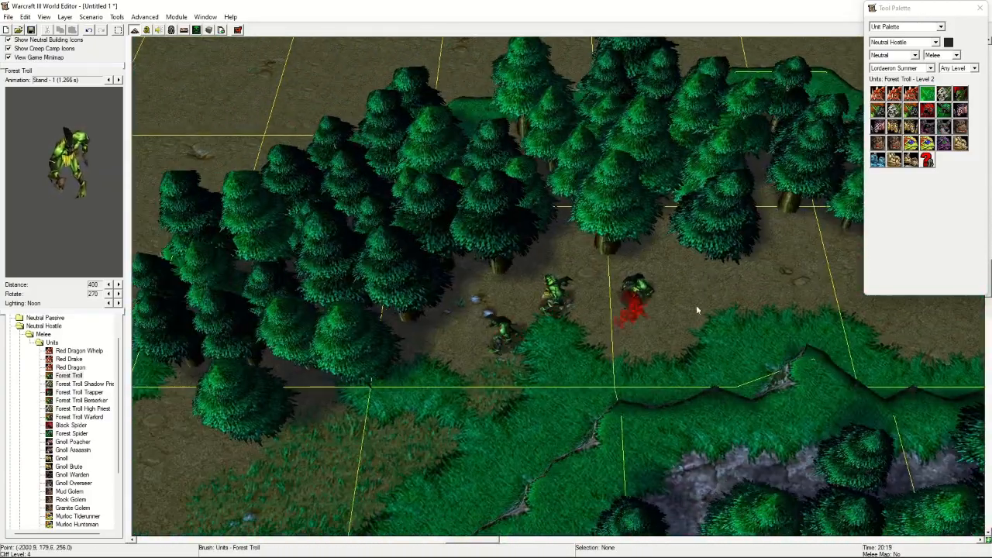
left_click(944, 95)
left_click(591, 324)
Select all four trolls of the creep camp and set their target acquisition range to Camp (200)
left_click(118, 30)
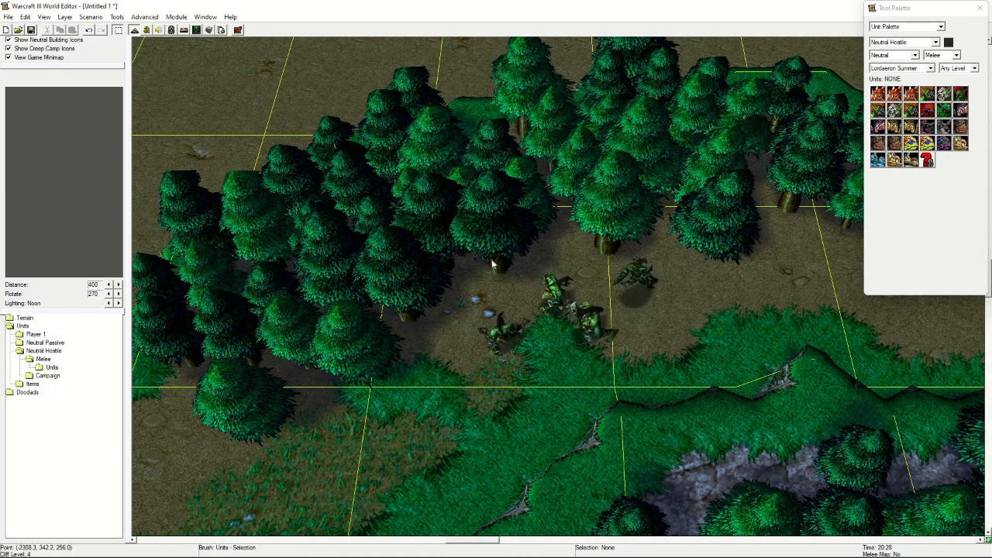
left_click_drag(492, 264, 720, 371)
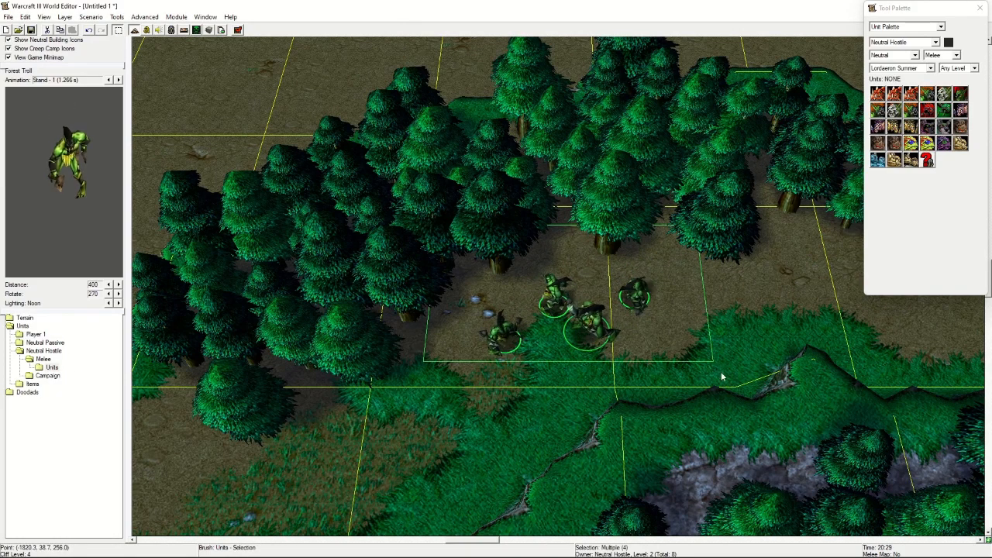
double_click(593, 334)
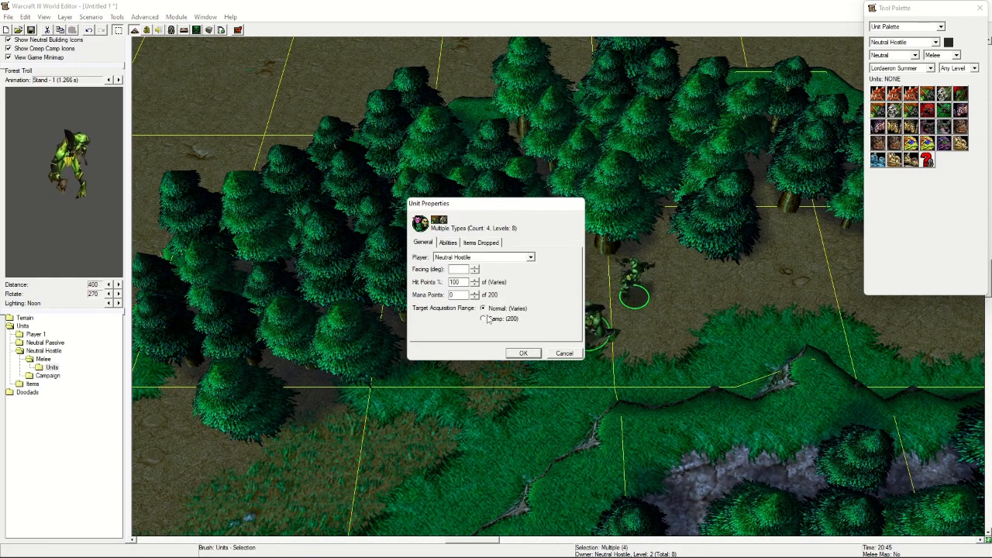
left_click(526, 356)
Examine where the troll camp lies relative to the Way Gates, the Tavern and the other neutral buildings
right_click_drag(724, 326, 634, 312)
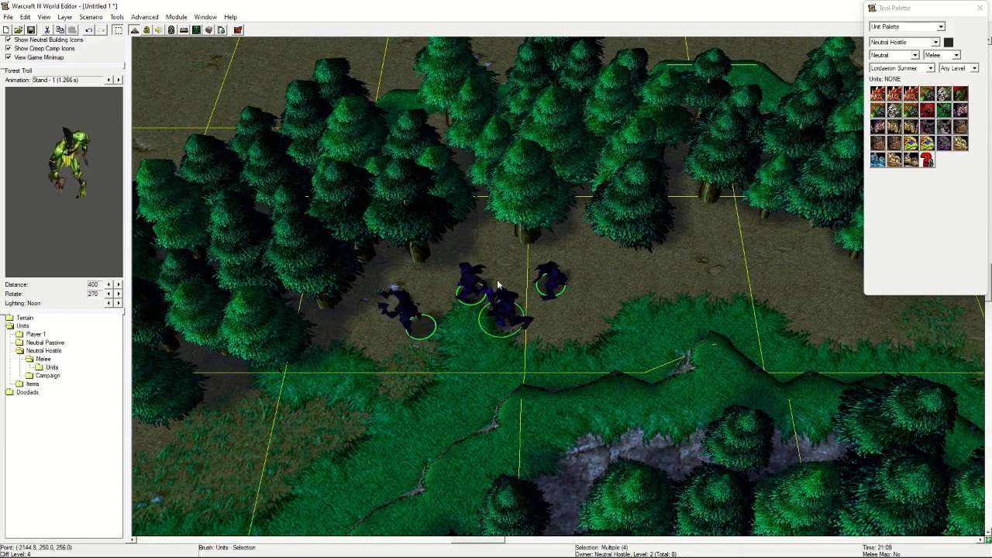
scroll(691, 268, "down", 7)
scroll(763, 209, "up", 2)
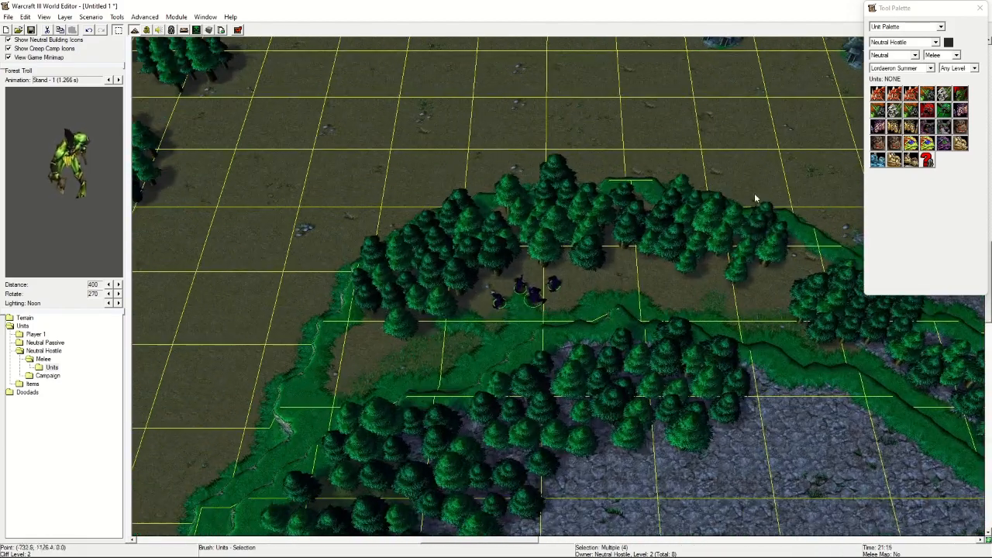
right_click_drag(754, 196, 610, 198)
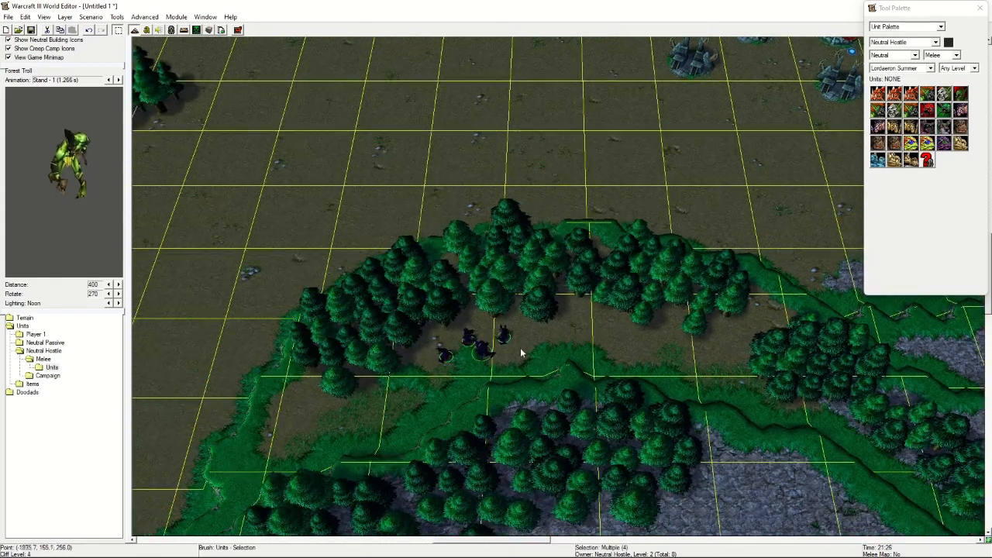
left_click(695, 190)
right_click_drag(679, 159, 591, 207)
left_click(522, 183)
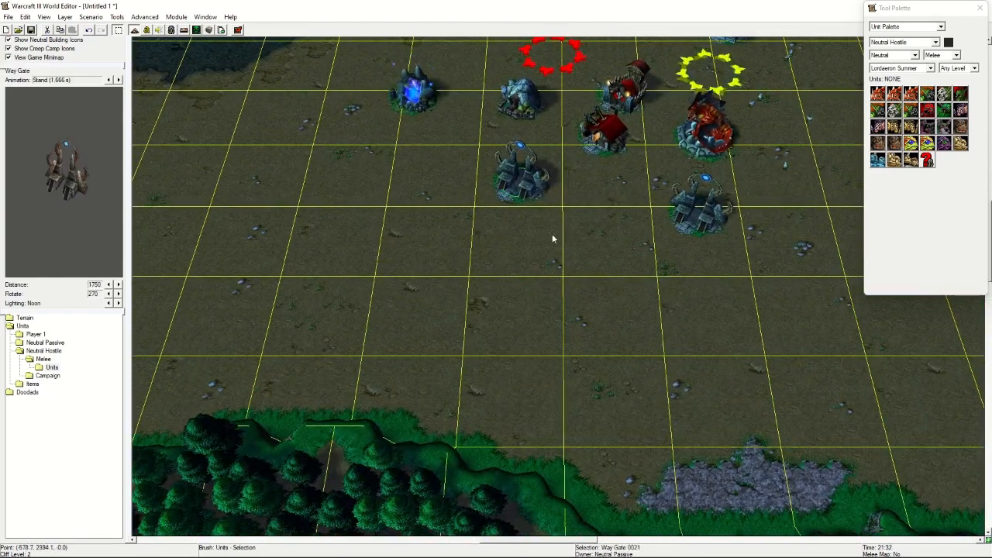
right_click_drag(552, 233, 544, 255)
left_click(602, 167)
right_click_drag(599, 273, 571, 433)
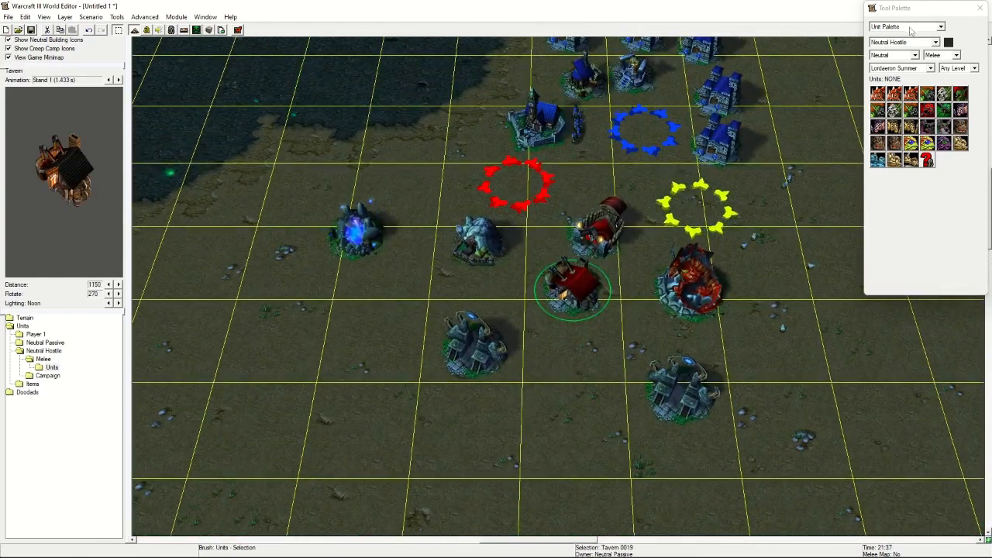
right_click_drag(678, 179, 617, 256)
Box-select the units and buildings around the start locations, undo the last change and clear the selection
left_click_drag(341, 225, 767, 466)
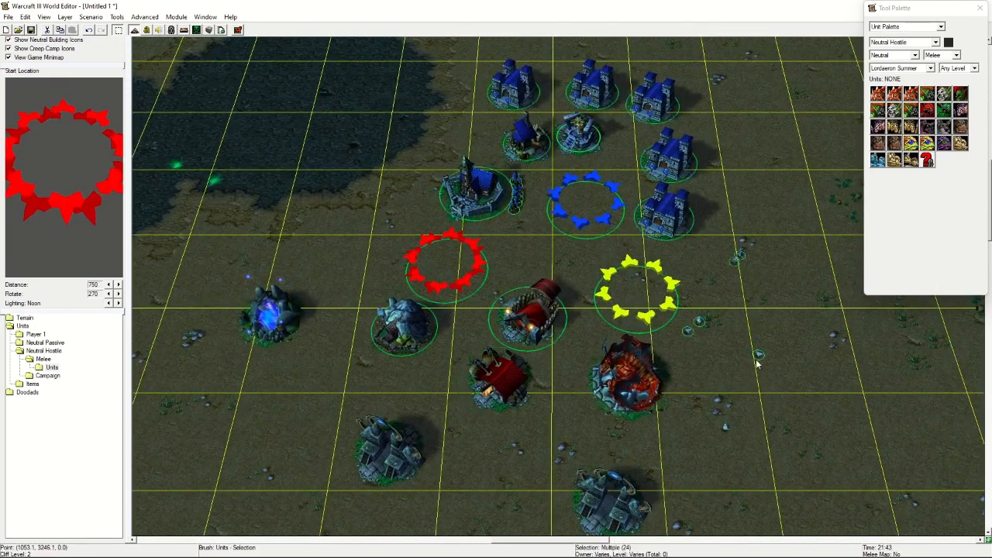
right_click_drag(765, 466, 774, 132)
right_click_drag(302, 271, 565, 527)
key("ctrl+z")
left_click(443, 311)
right_click_drag(527, 314, 673, 166)
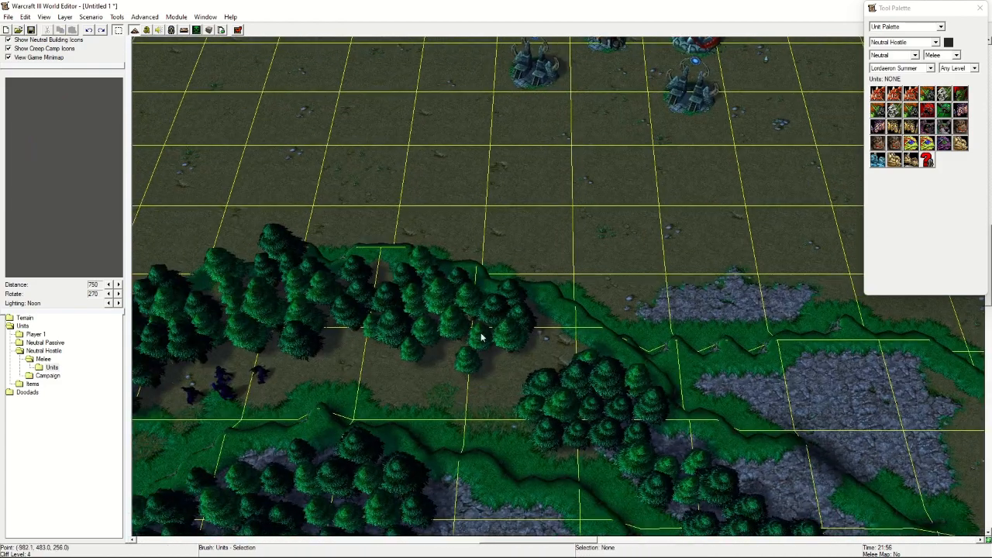
Switch to the Doodad Palette and box-select the group of trees east of the troll camp
left_click(932, 29)
left_click(891, 45)
left_click_drag(563, 363, 698, 412)
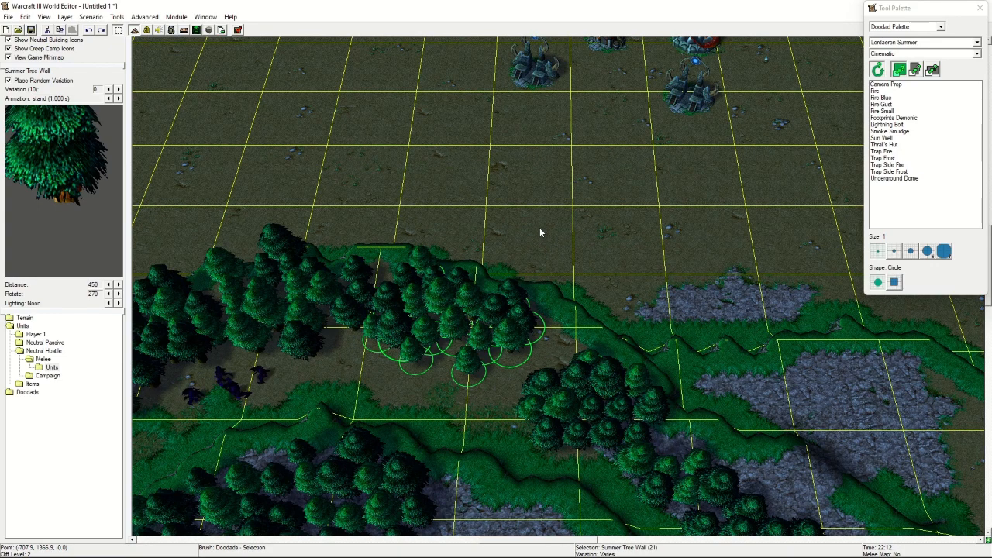
Return to the Unit Palette and box-select the four trolls of the creep camp
left_click(907, 26)
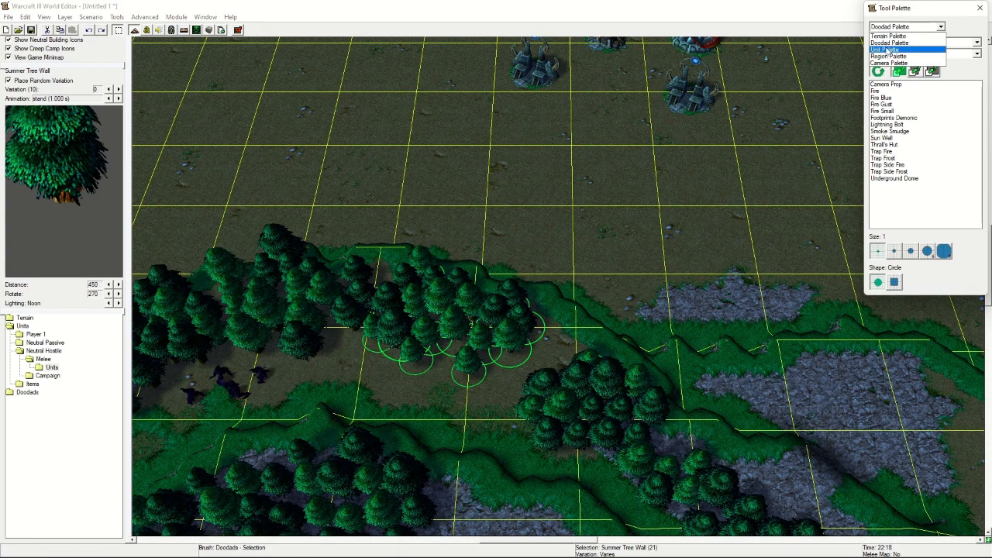
left_click(888, 51)
right_click_drag(512, 161, 739, 110)
left_click_drag(446, 267, 865, 448)
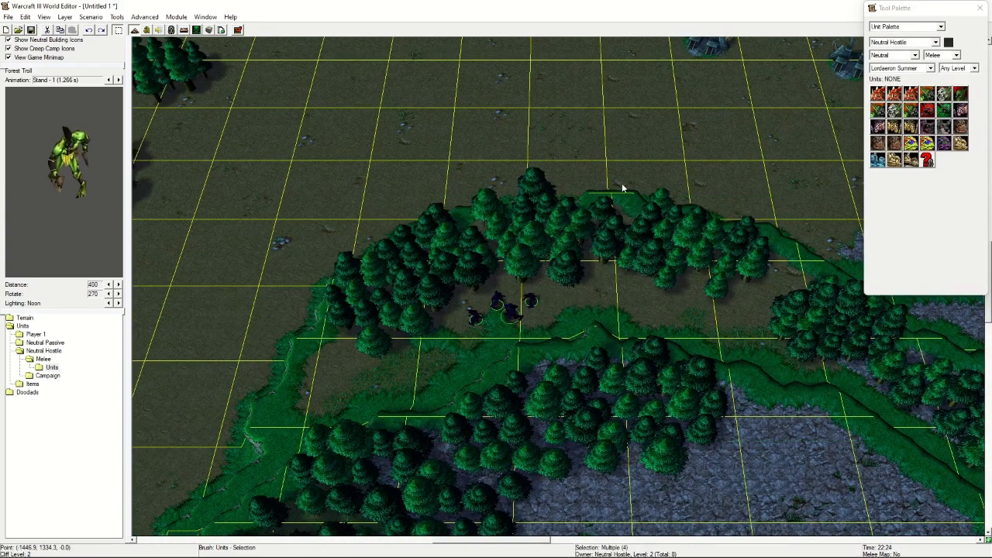
right_click_drag(570, 149, 876, 289)
right_click_drag(642, 259, 391, 161)
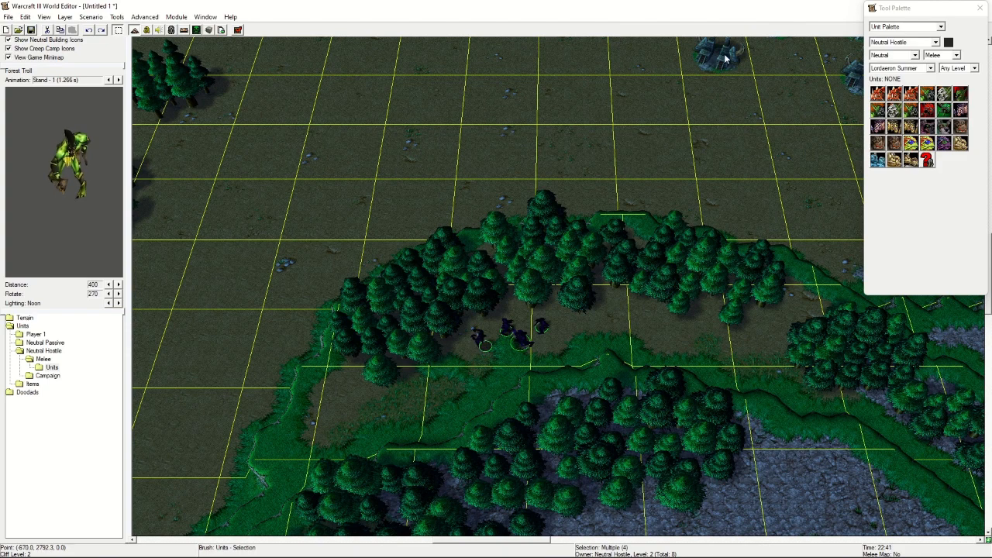
Give the Forest Troll Shadow Priest a custom item table with one item set that drops Claws of Attack +15 at 100% chance
double_click(522, 339)
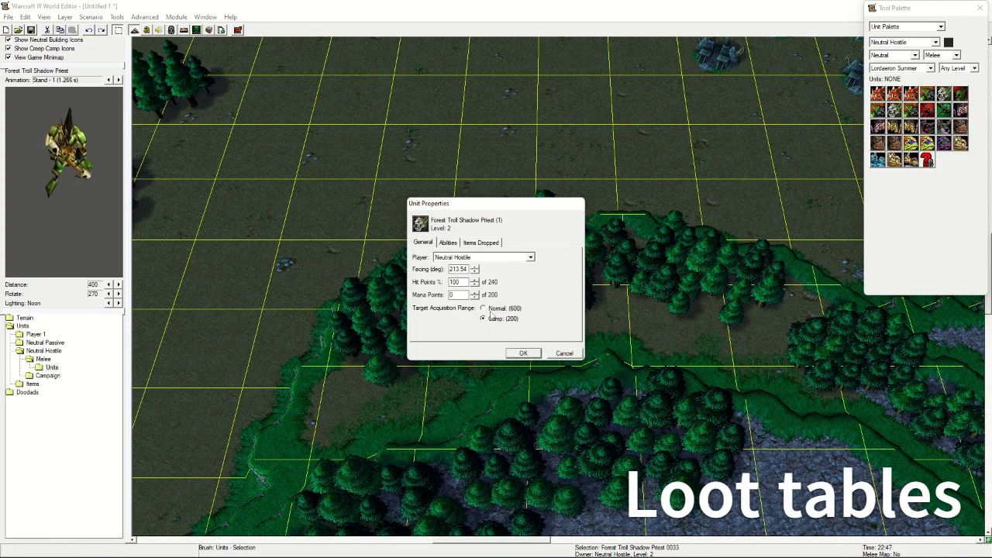
left_click(481, 242)
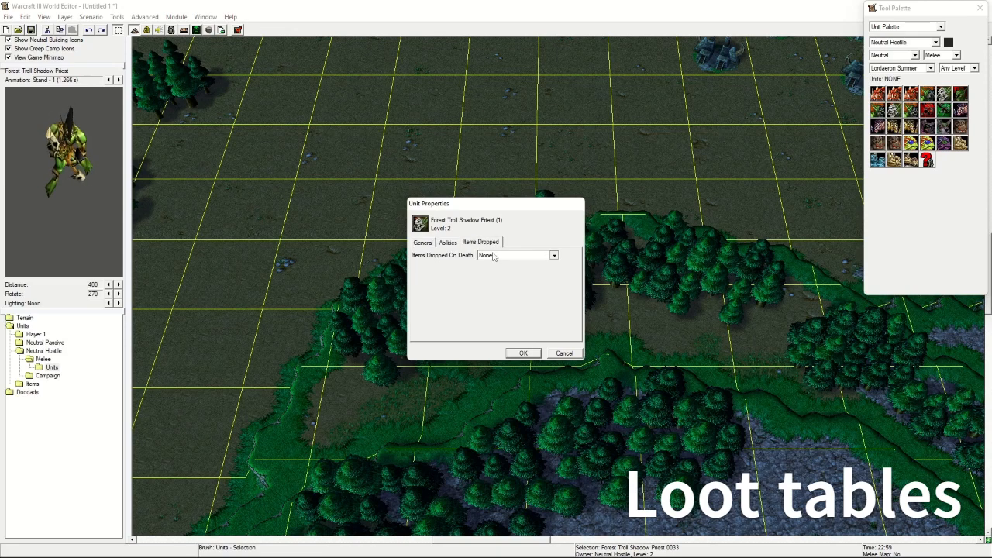
left_click(493, 257)
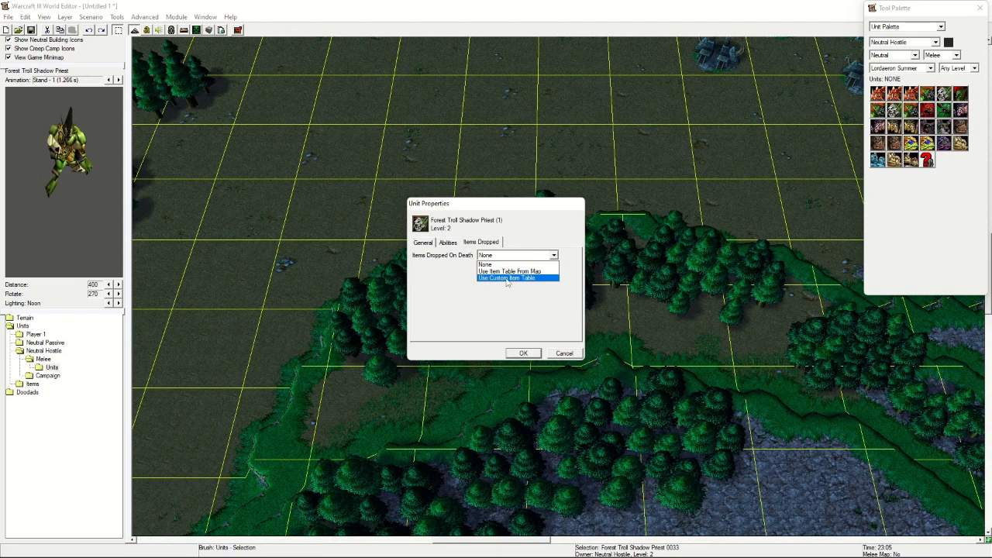
left_click(506, 278)
left_click(556, 269)
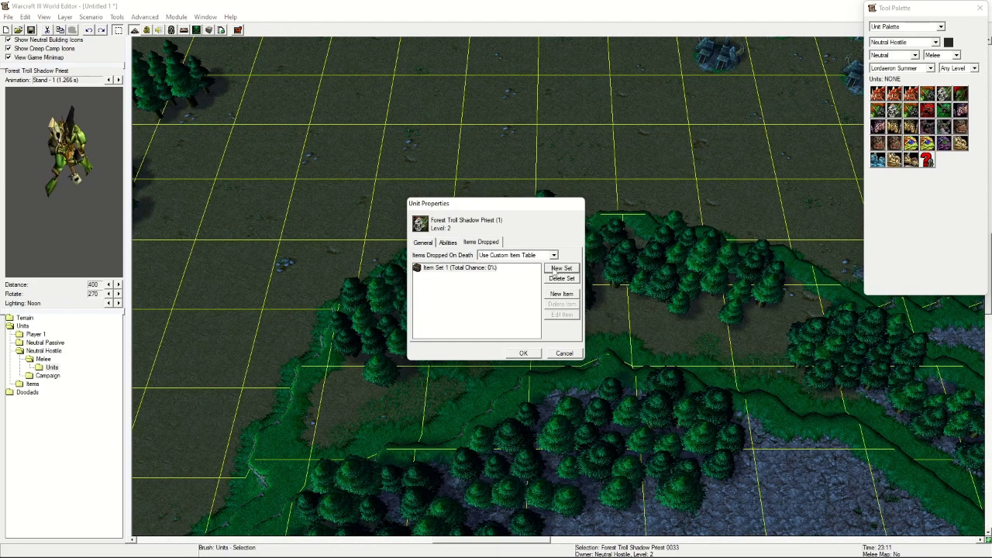
left_click(562, 294)
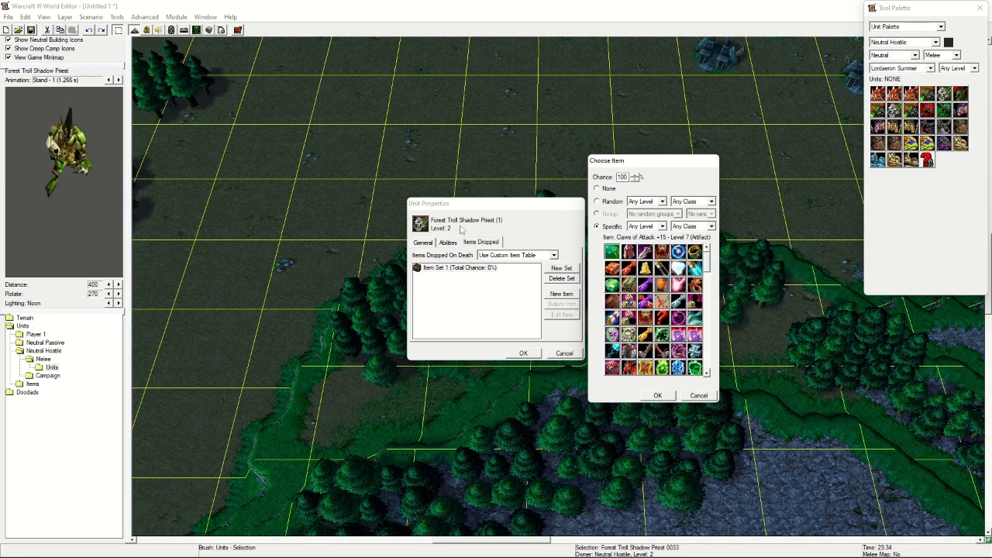
left_click(657, 396)
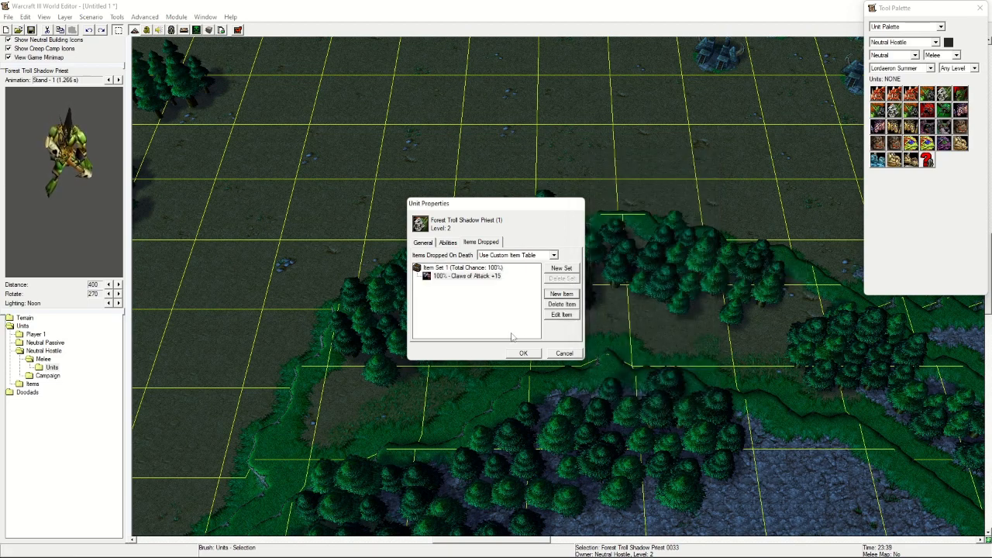
Add Kelen's Dagger of Escape at 50% to Item Set 1 and create a second item set dropping Crown of Kings +5 at 100%
left_click(562, 294)
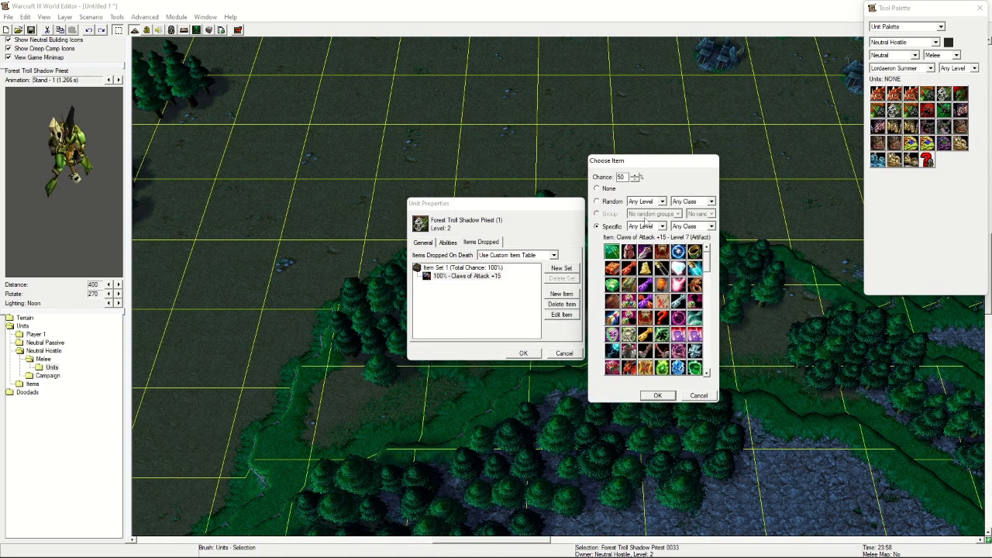
left_click(666, 398)
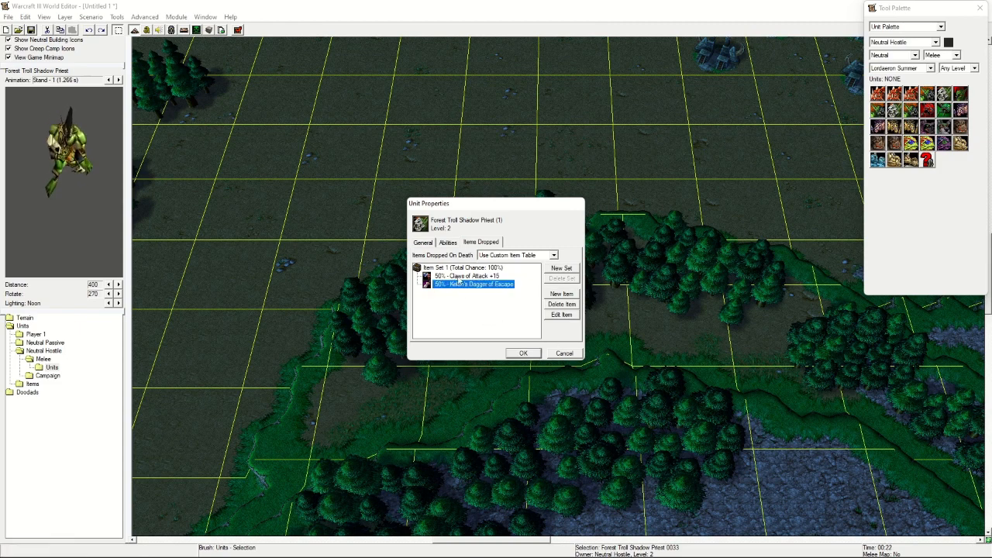
left_click(562, 268)
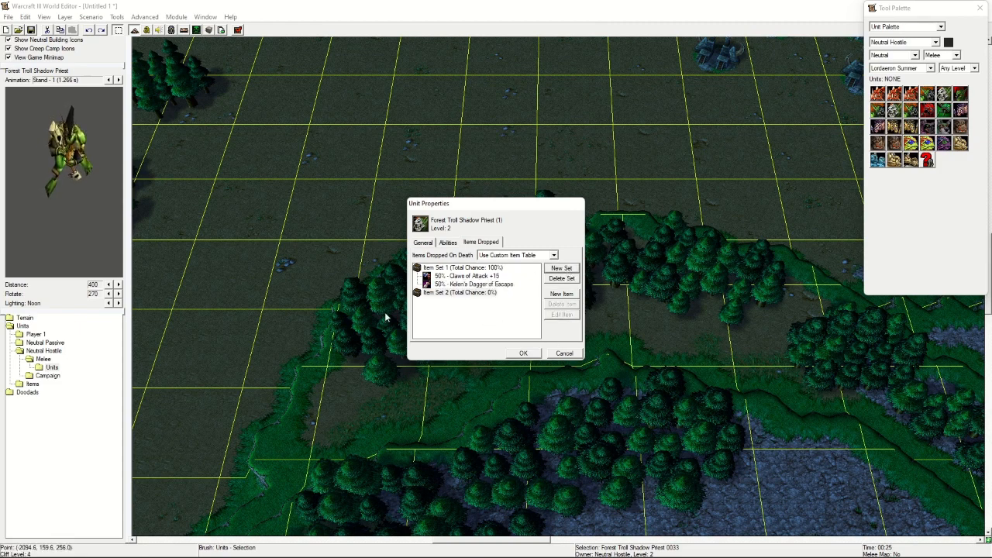
left_click(576, 294)
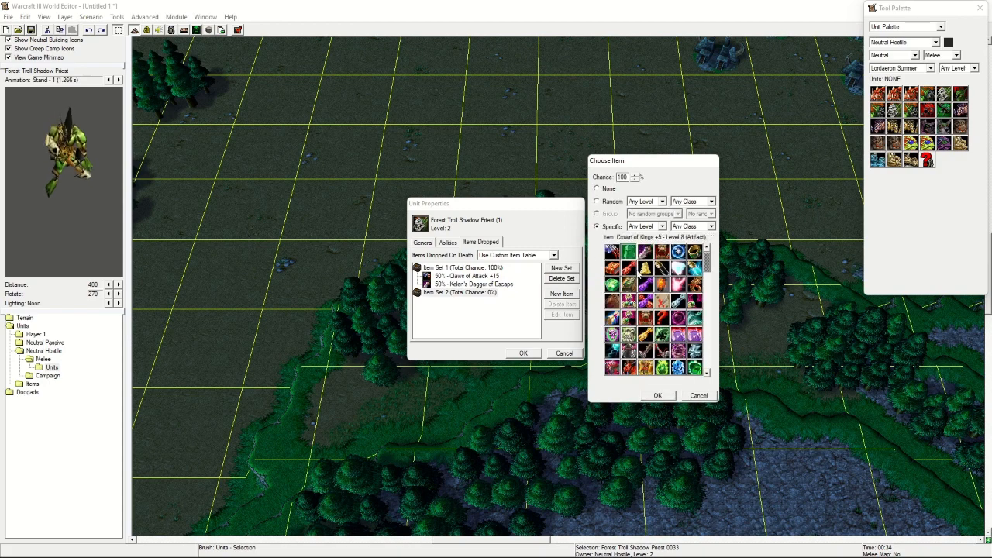
left_click(659, 395)
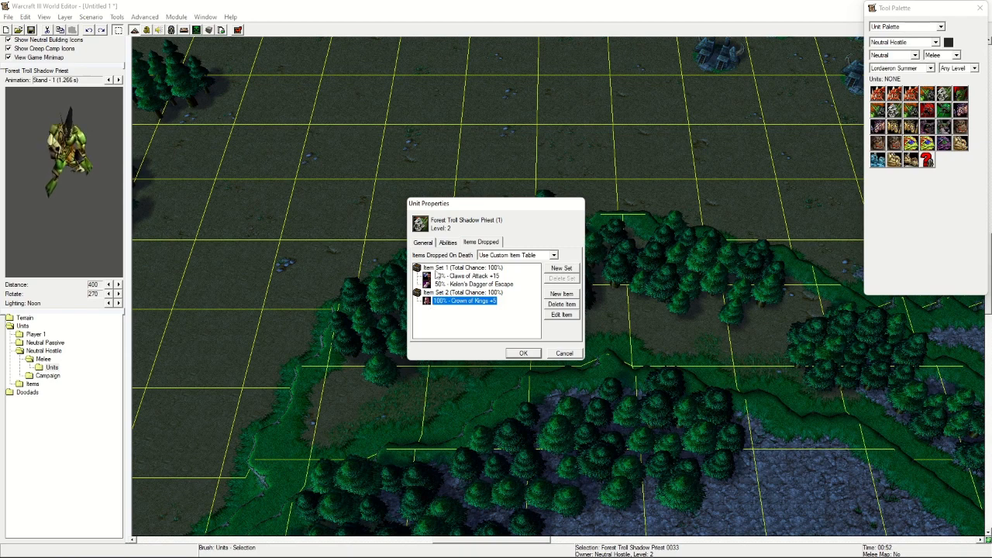
left_click(522, 353)
Look over the troll camp and the player bases, then survey the empty ground northwest of the blight
scroll(562, 362, "up", 5)
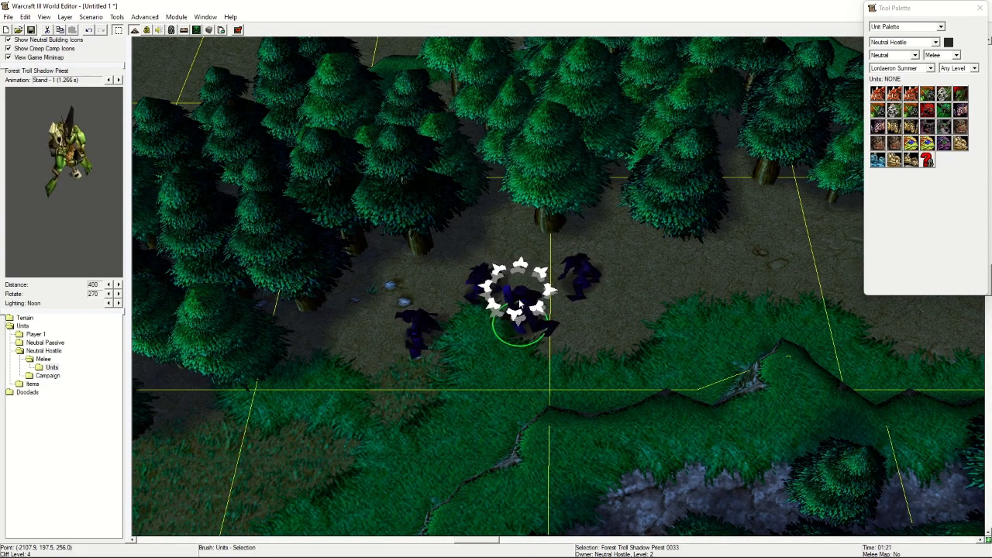
scroll(496, 188, "down", 5)
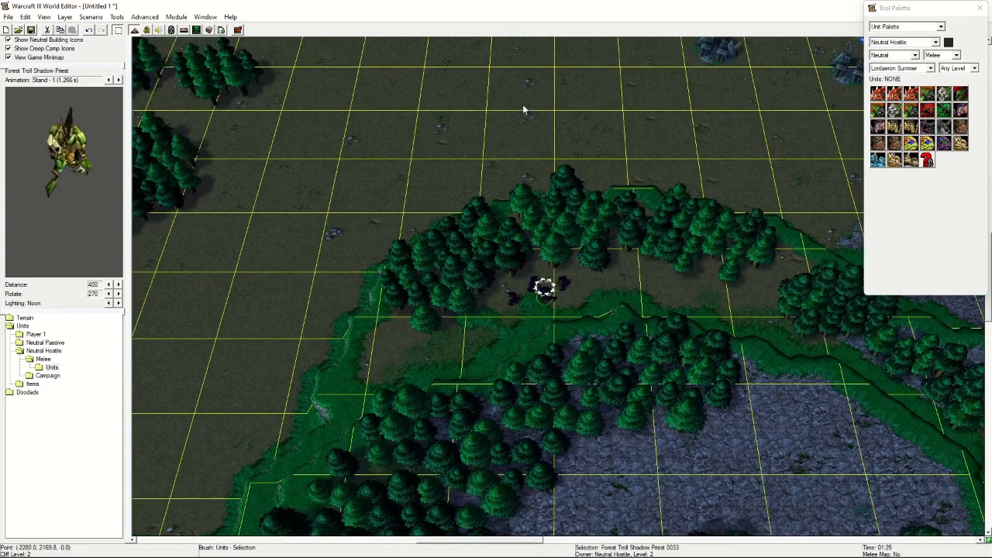
right_click_drag(524, 109, 477, 238)
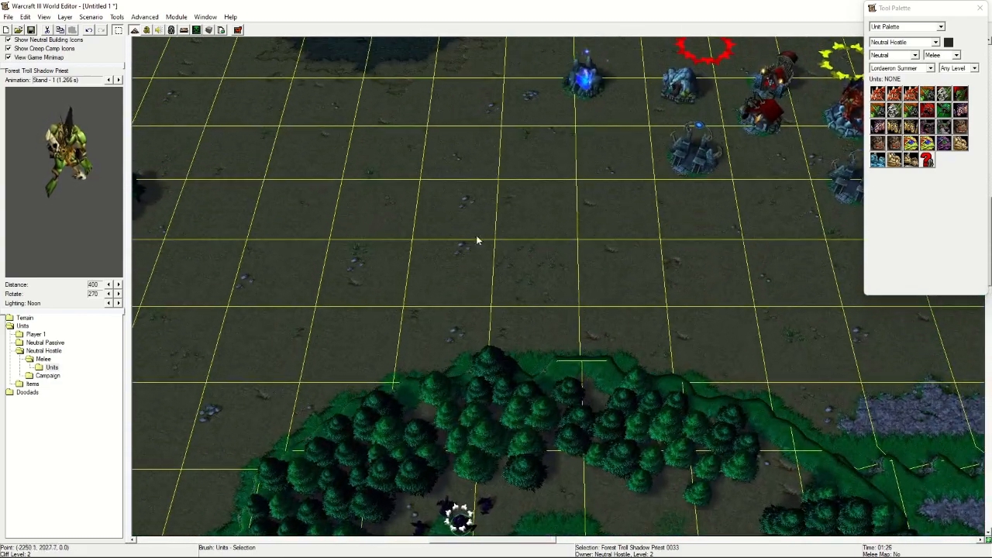
right_click_drag(584, 132, 291, 368)
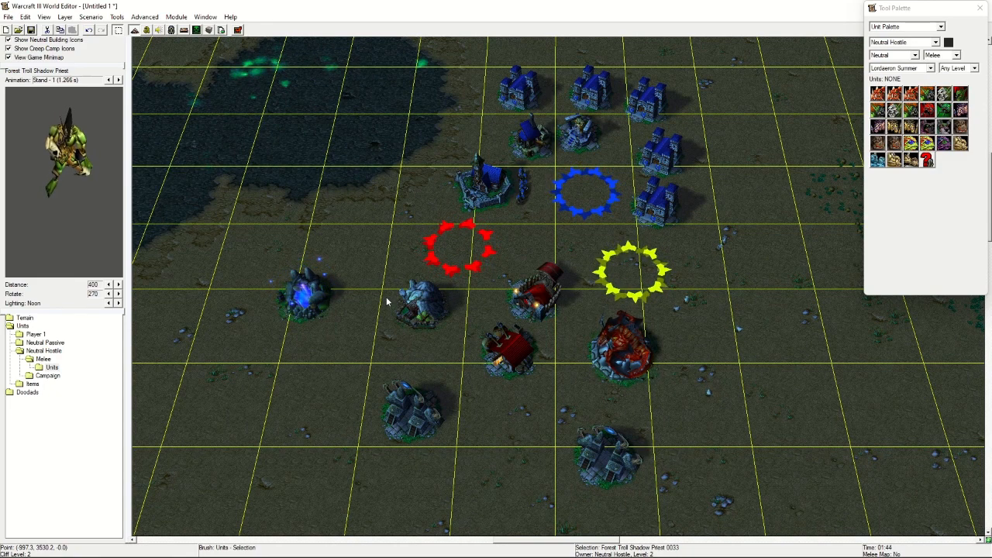
right_click_drag(330, 232, 320, 393)
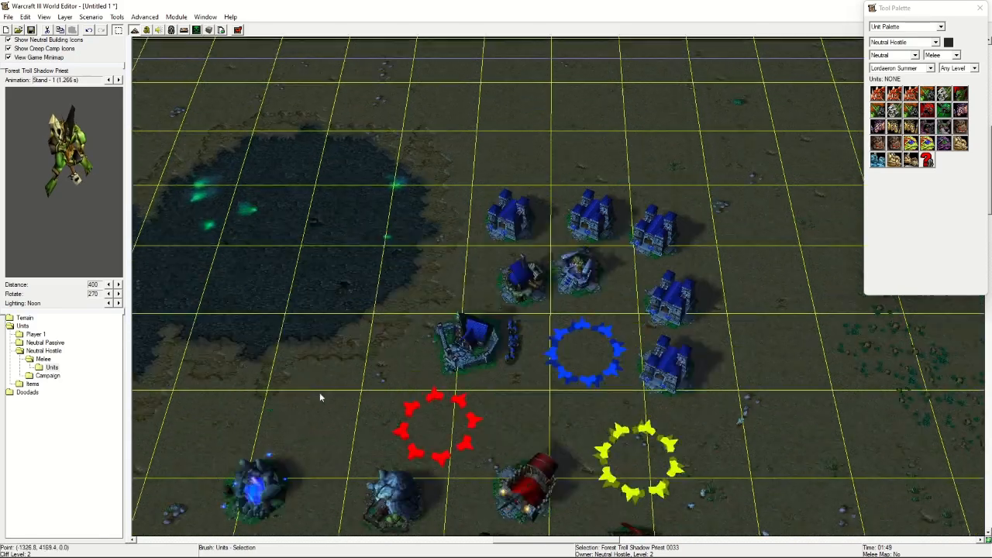
scroll(352, 310, "up", 5)
right_click_drag(225, 159, 479, 243)
scroll(492, 259, "down", 4)
right_click_drag(248, 240, 510, 308)
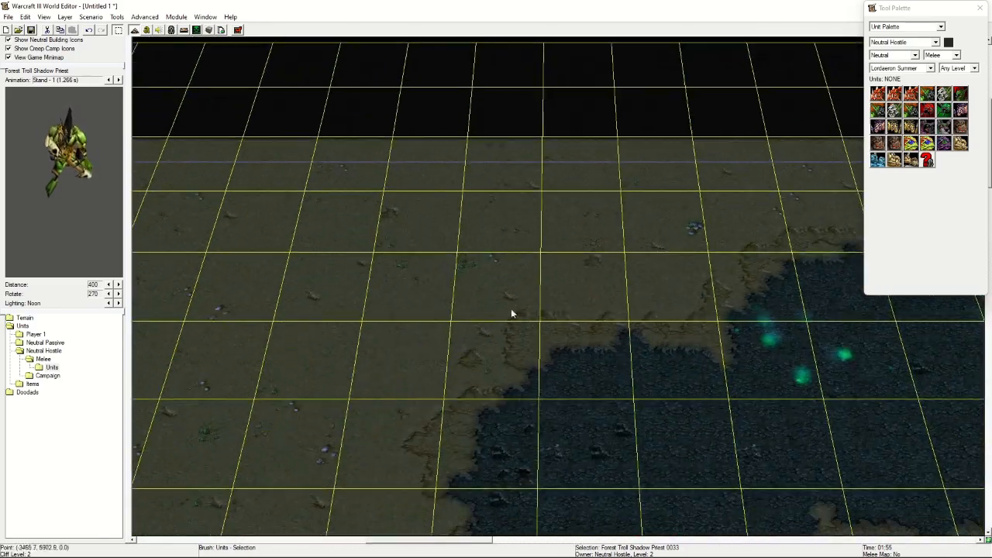
scroll(543, 291, "up", 3)
right_click_drag(560, 287, 667, 235)
scroll(667, 235, "up", 3)
Set the Unit Palette to the Undead melee units of Player 3 (Teal)
left_click(892, 27)
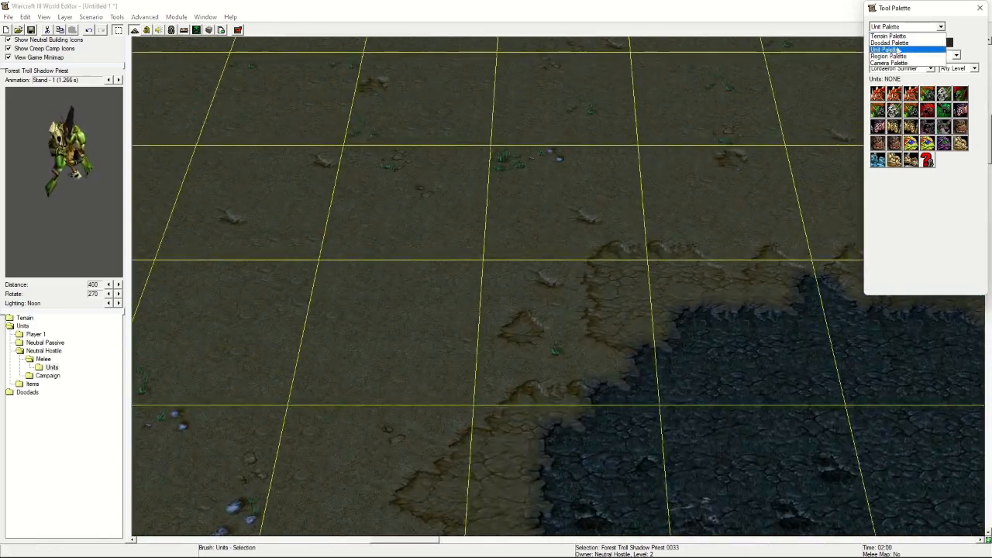
left_click(896, 50)
left_click(899, 44)
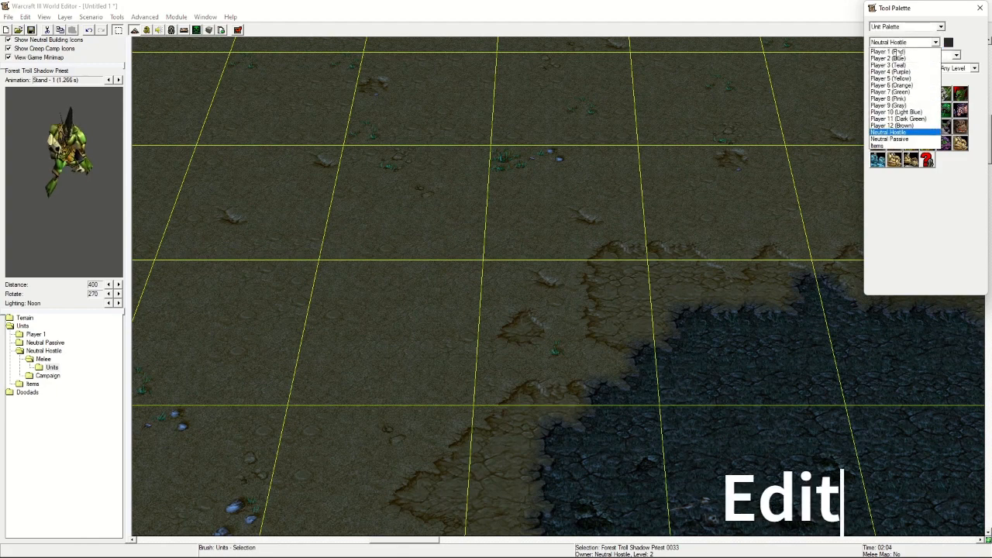
left_click(889, 65)
left_click(899, 55)
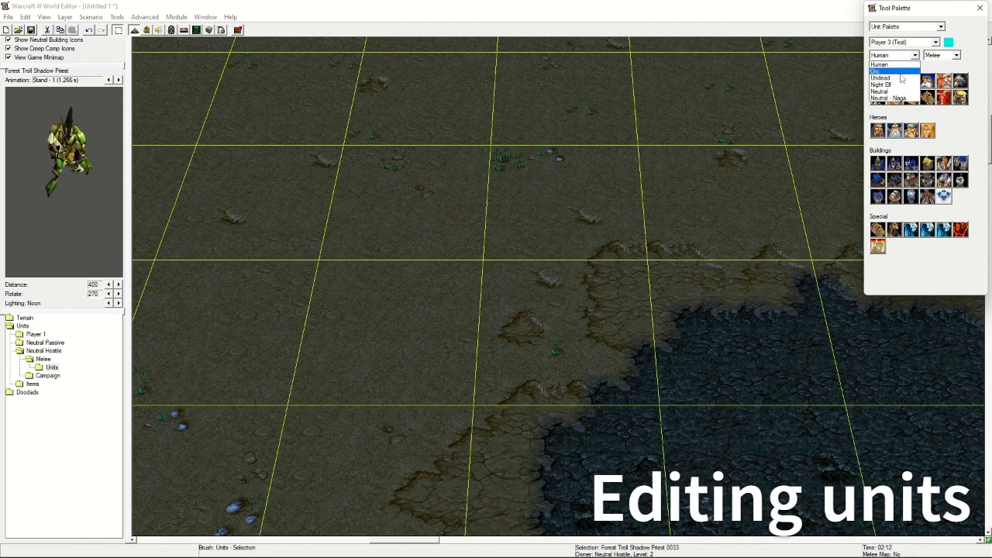
left_click(899, 73)
left_click(894, 55)
left_click(892, 78)
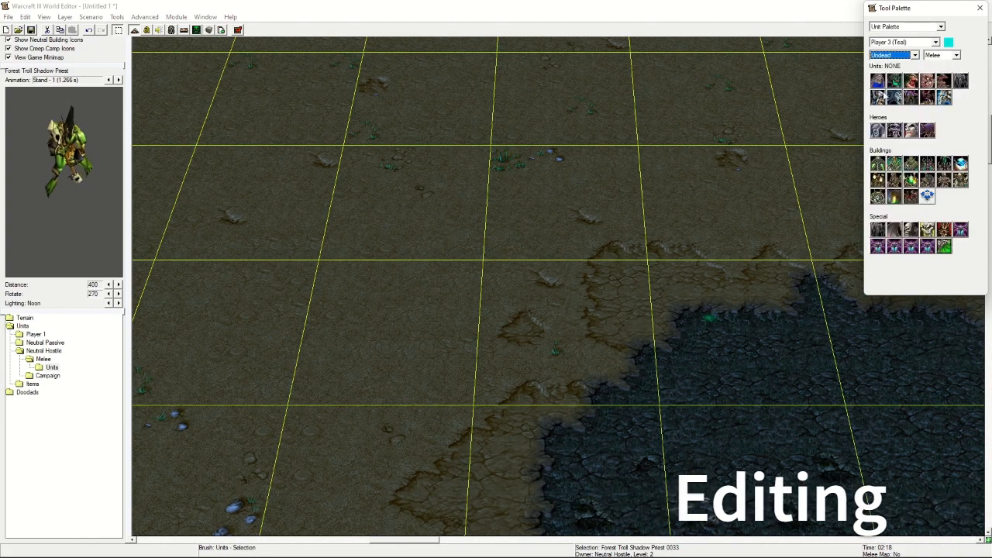
Place a Necropolis on the empty ground northwest of the blight and a Black Citadel farther east near the map's northern edge
left_click(911, 163)
left_click(318, 178)
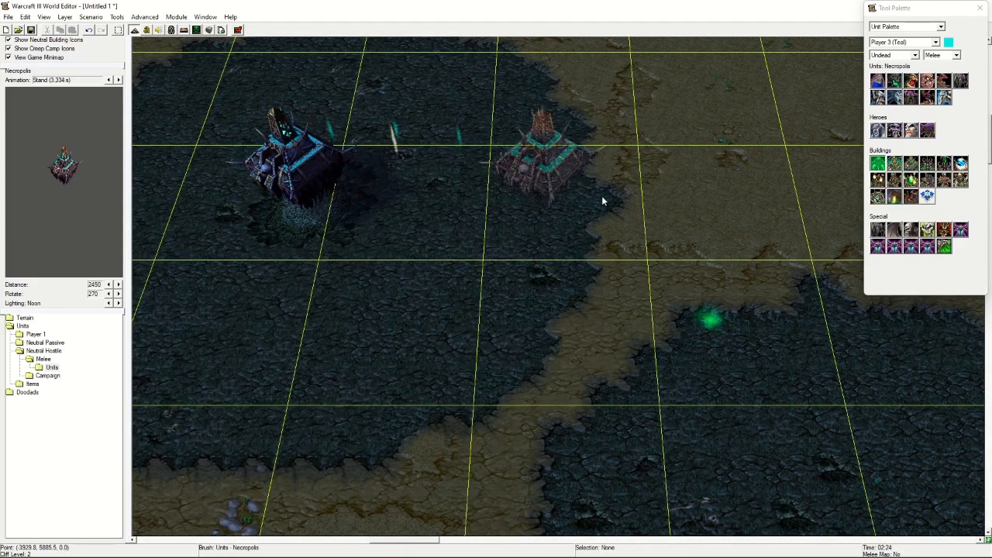
right_click_drag(704, 152, 639, 163)
left_click(675, 158)
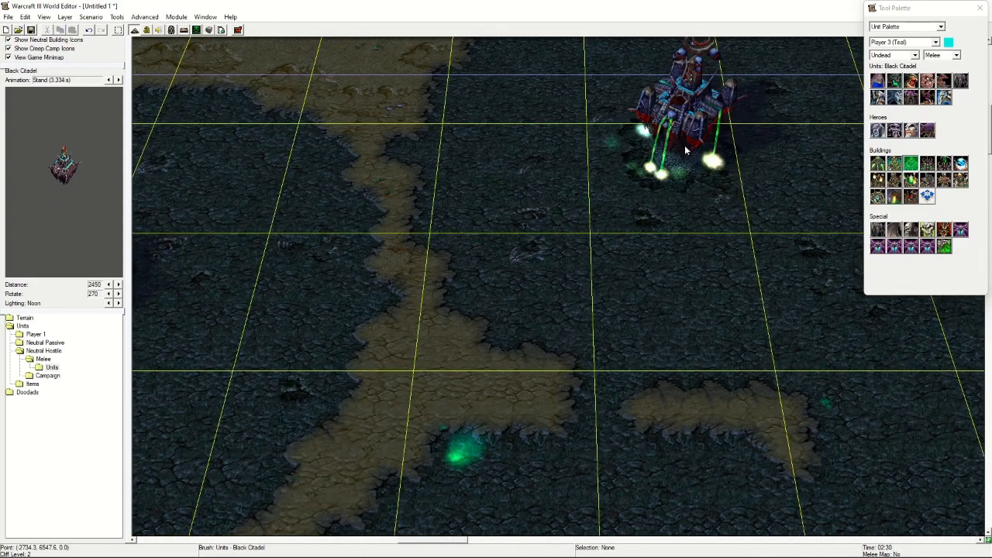
Place an Acolyte east of the Necropolis and an Abomination just west of the Black Citadel
right_click_drag(419, 164, 564, 180)
scroll(564, 180, "down", 3)
scroll(564, 179, "down", 2)
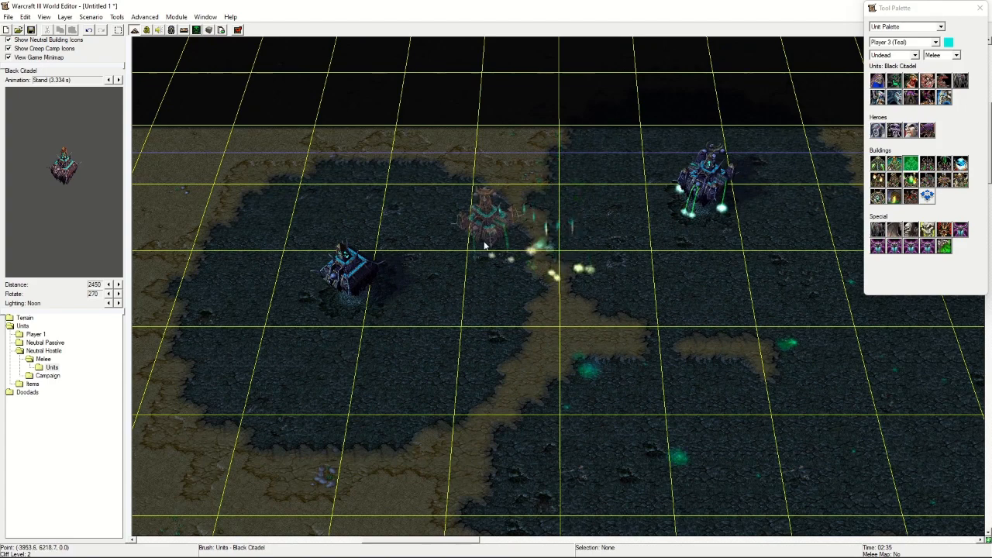
left_click(877, 81)
scroll(386, 218, "up", 5)
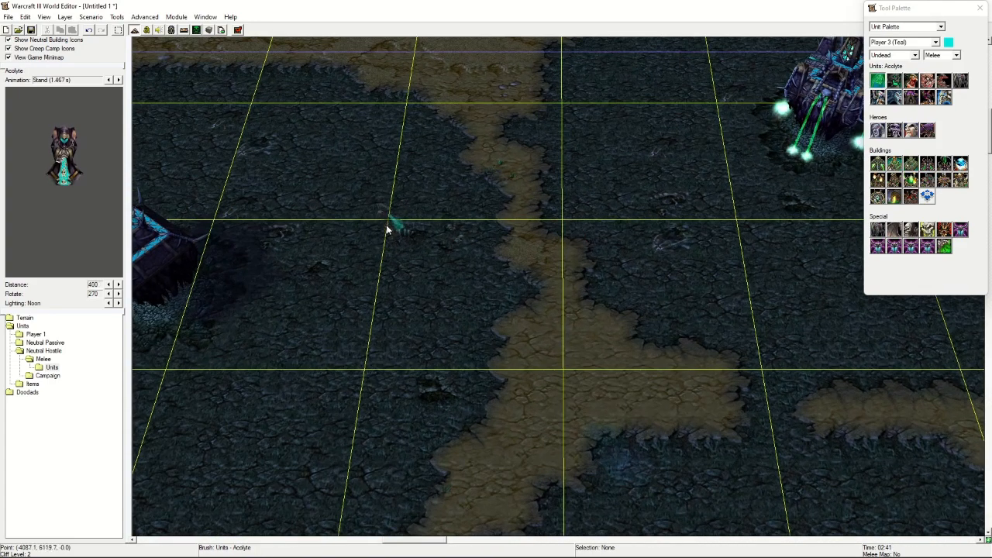
left_click(927, 81)
left_click(668, 155)
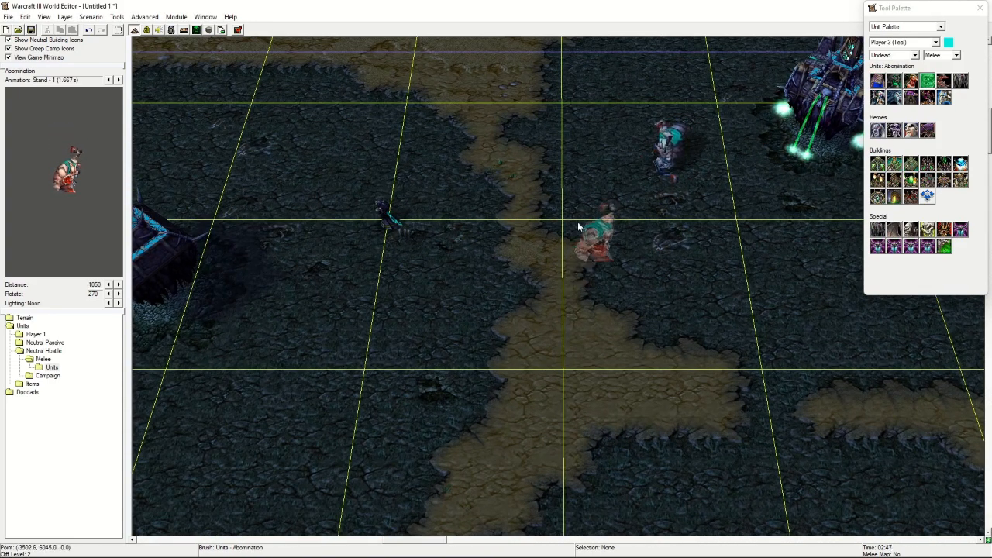
Open the Object Editor, select the Acolyte among the Undead melee units, and enlarge its property list and window
left_click(160, 30)
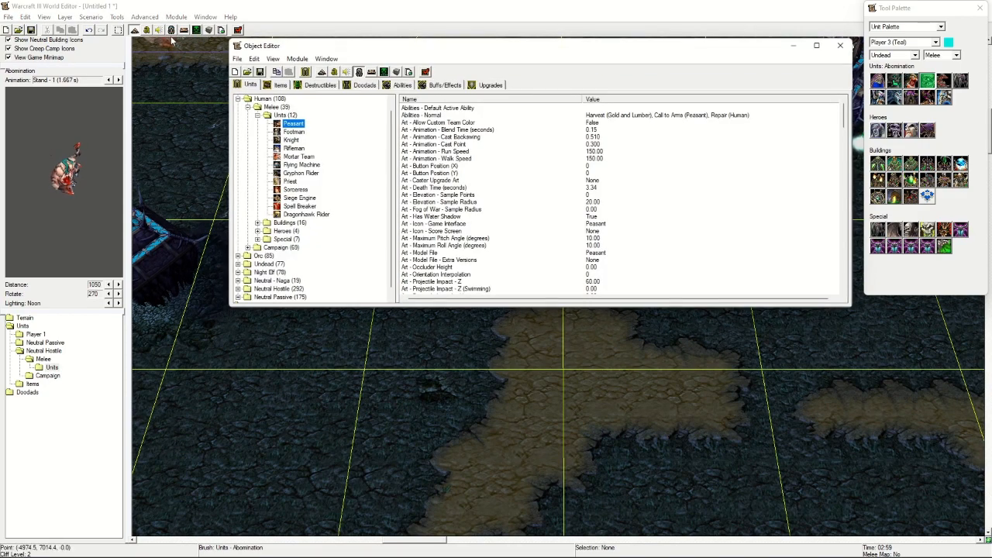
left_click(238, 99)
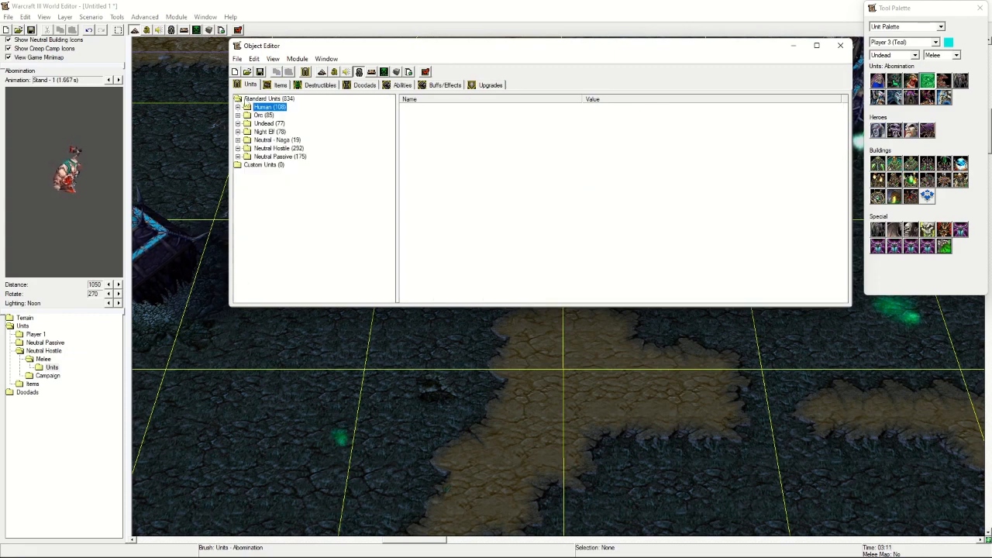
left_click(237, 123)
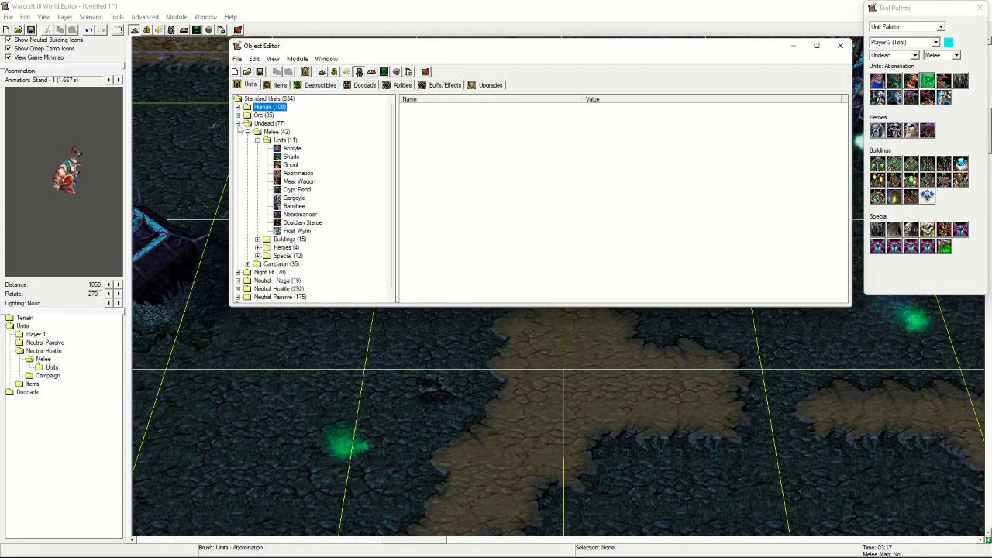
left_click(292, 148)
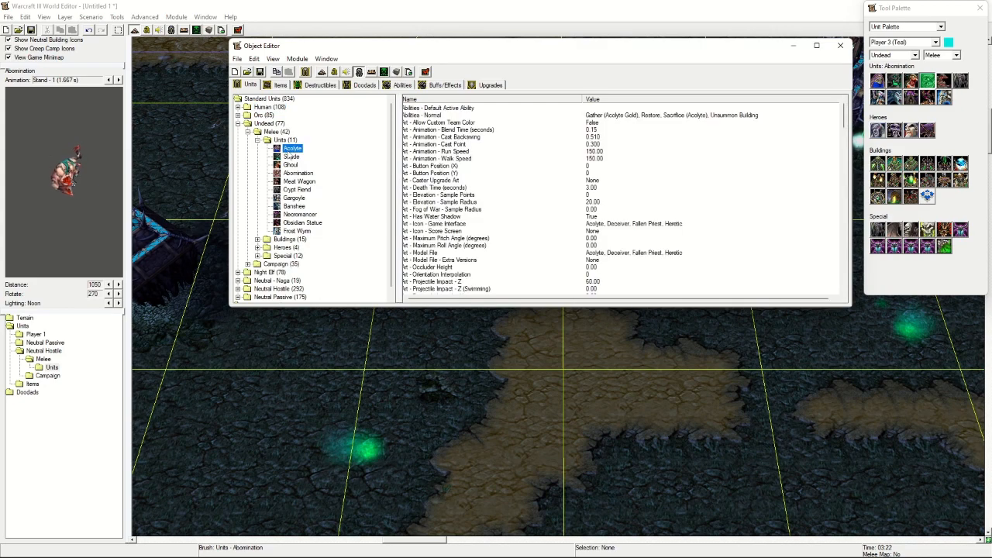
left_click_drag(399, 124, 342, 124)
left_click(816, 46)
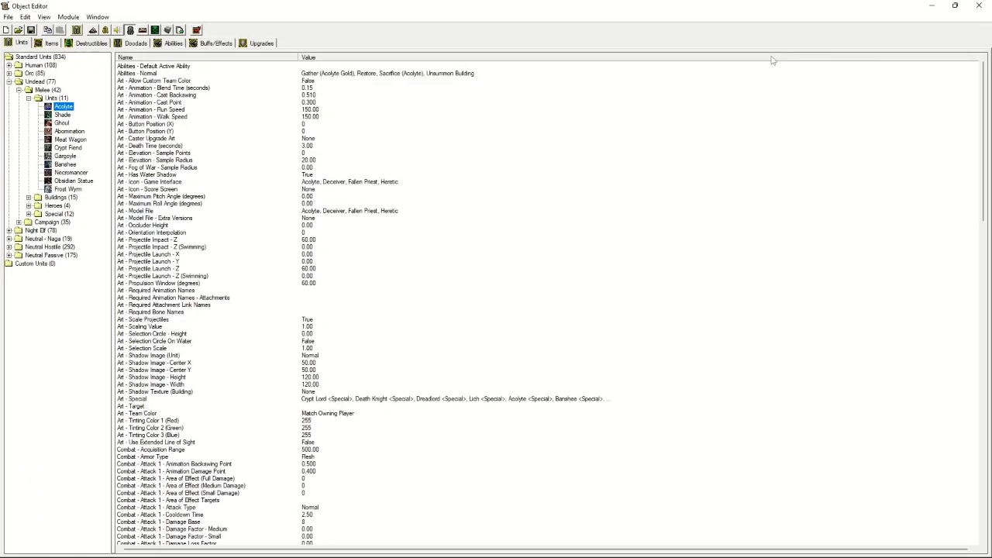
Examine the Acolyte's properties, from abilities and art through combat and movement to stats
left_click(340, 73)
scroll(375, 120, "down", 20)
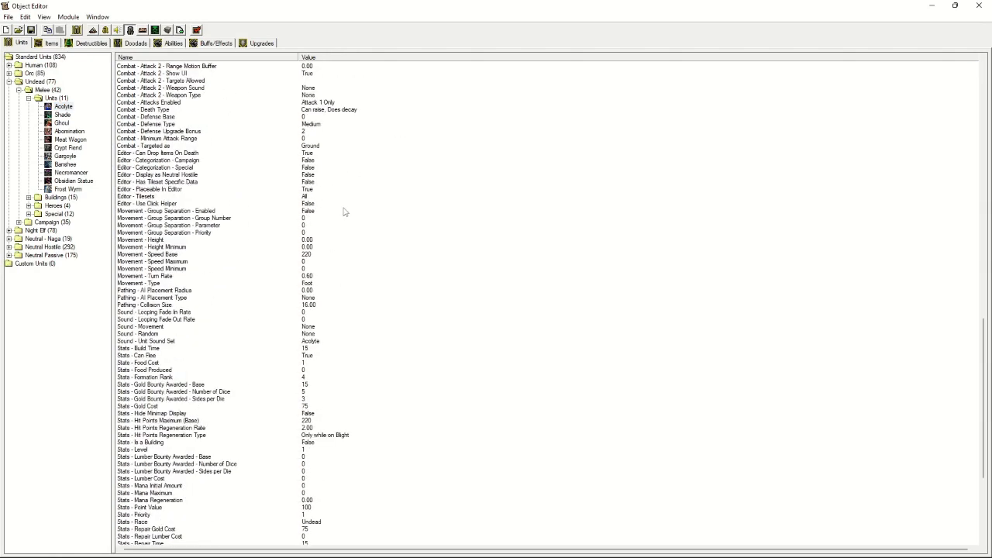
left_click(387, 190)
scroll(346, 234, "down", 1)
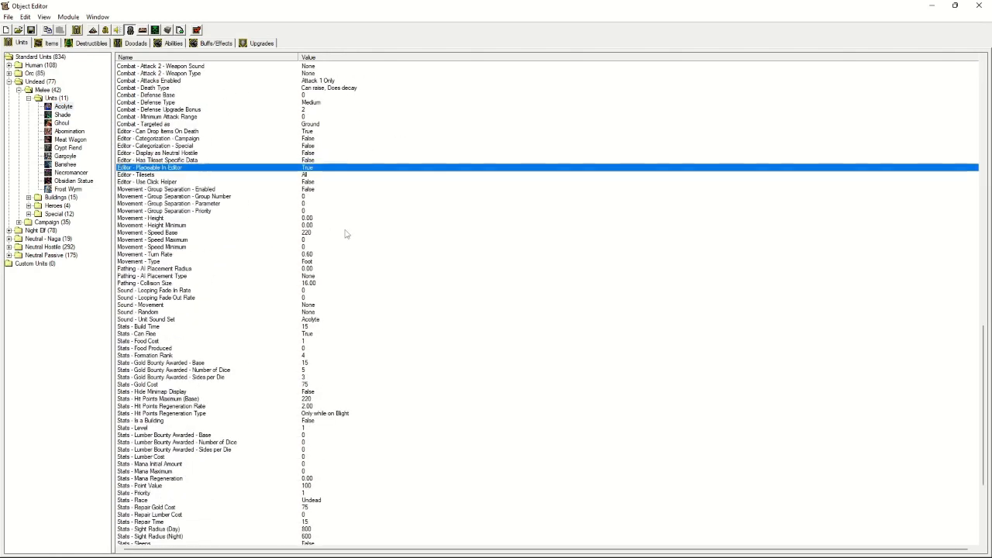
scroll(347, 232, "up", 13)
scroll(347, 229, "up", 20)
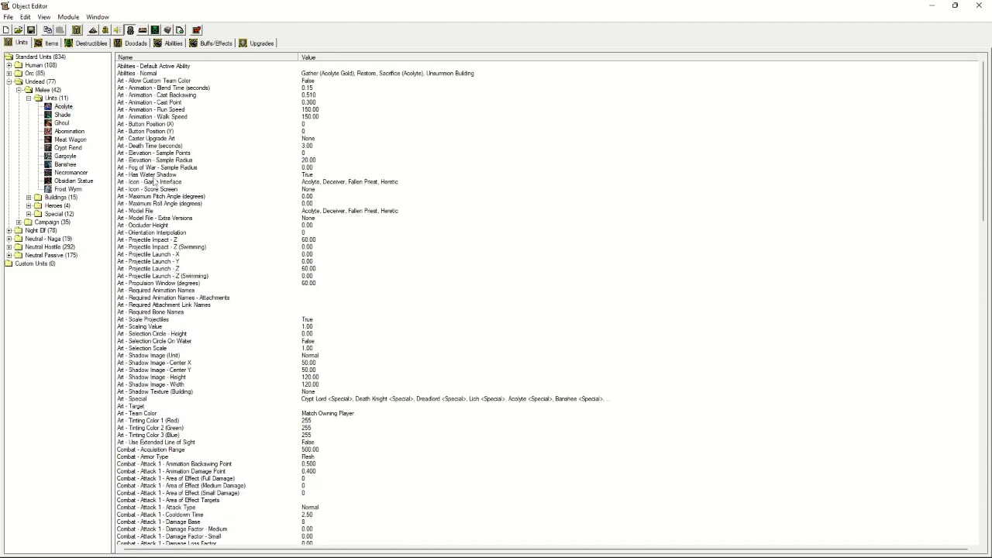
left_click(151, 212)
double_click(339, 211)
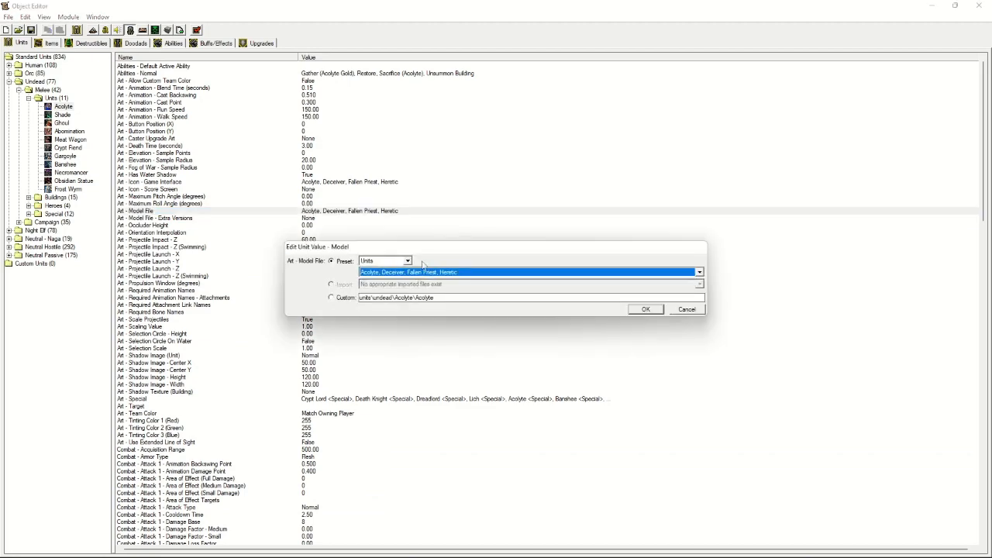
left_click(700, 309)
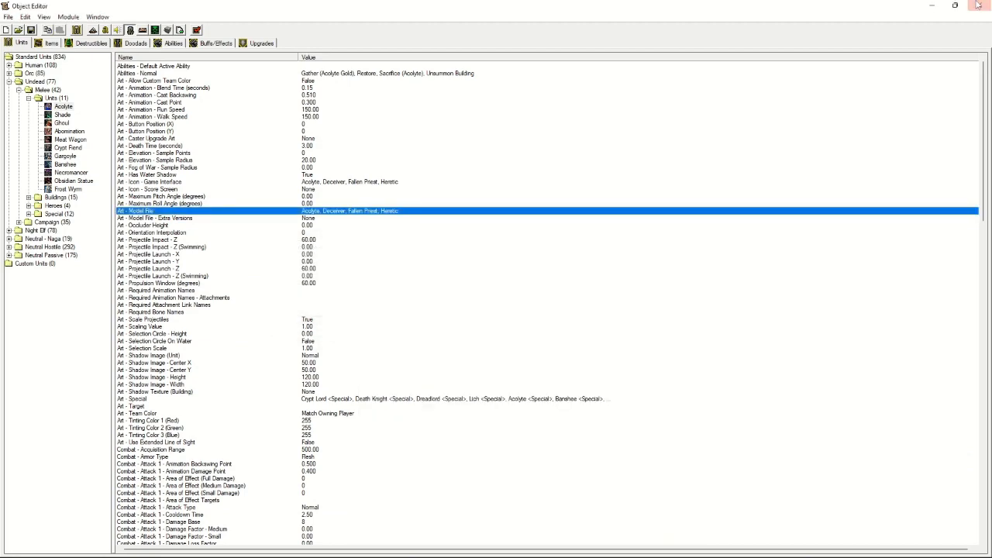
Restore the Object Editor to a smaller window and change the Acolyte's model file to the Abomination preset
left_click(955, 5)
mouse_move(439, 49)
left_mouse_down()
mouse_move(476, 35)
mouse_move(434, 45)
left_mouse_up()
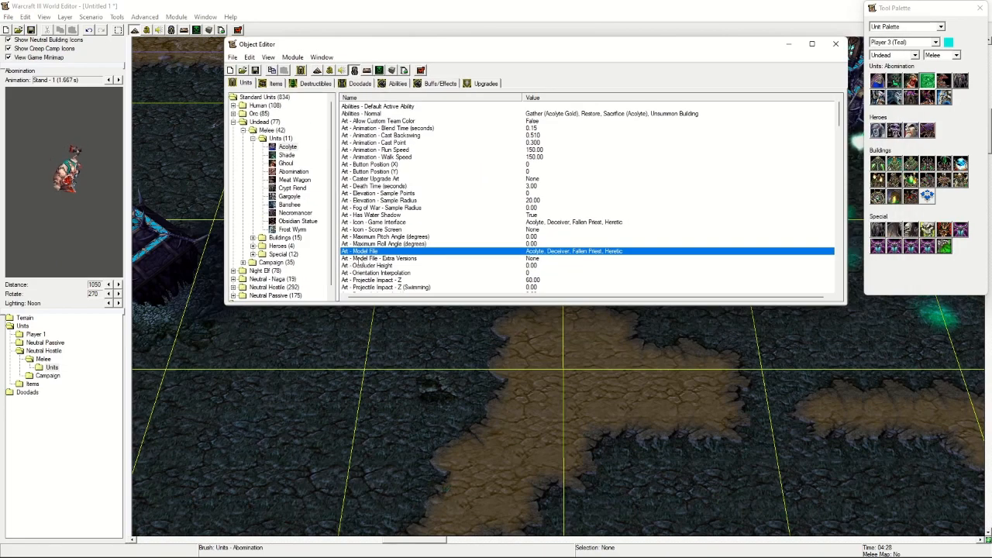
double_click(555, 255)
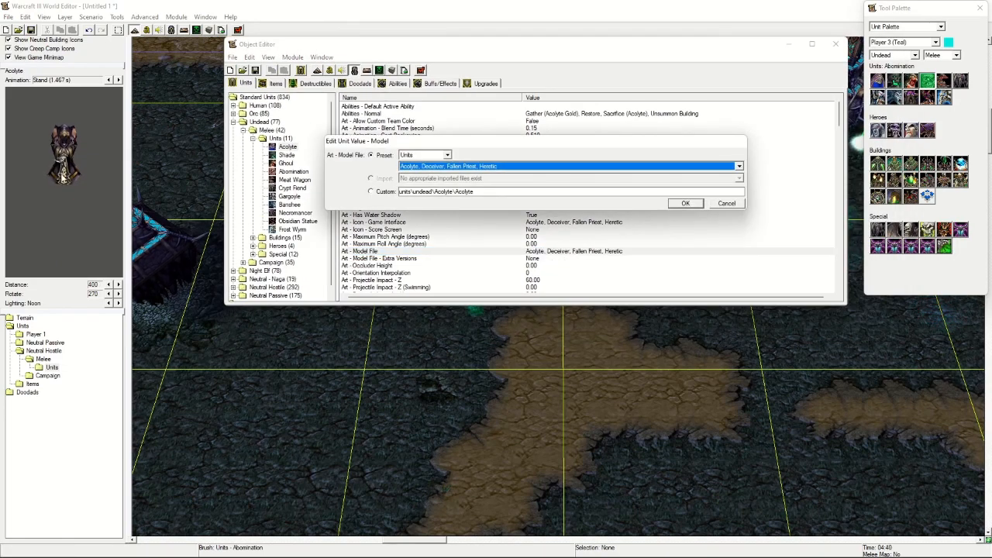
left_click(455, 167)
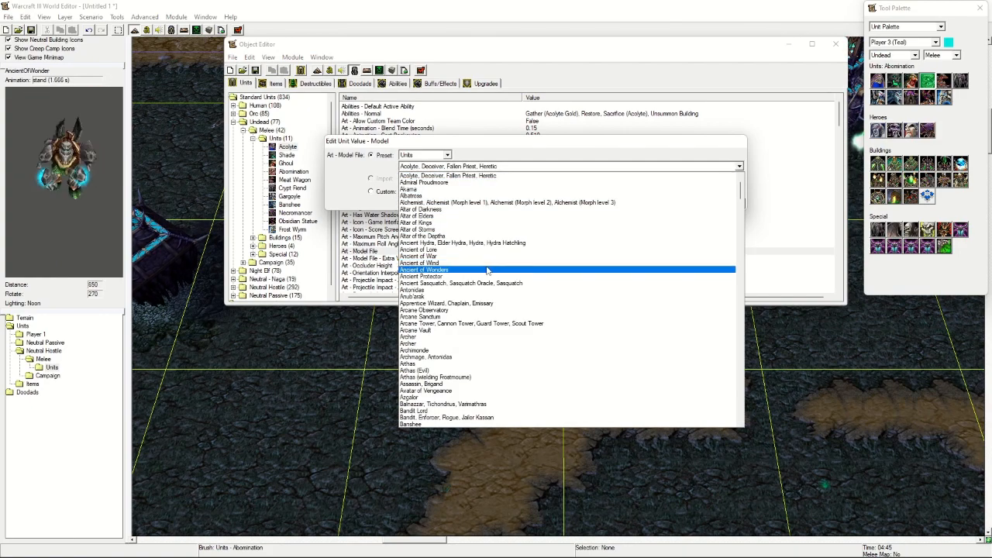
scroll(502, 266, "down", 7)
scroll(516, 269, "down", 4)
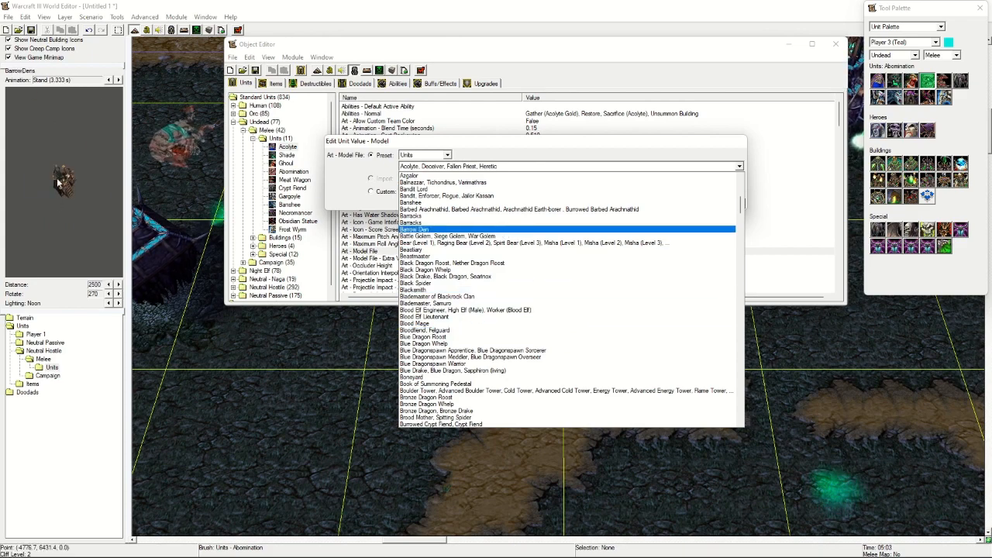
scroll(61, 184, "up", 4)
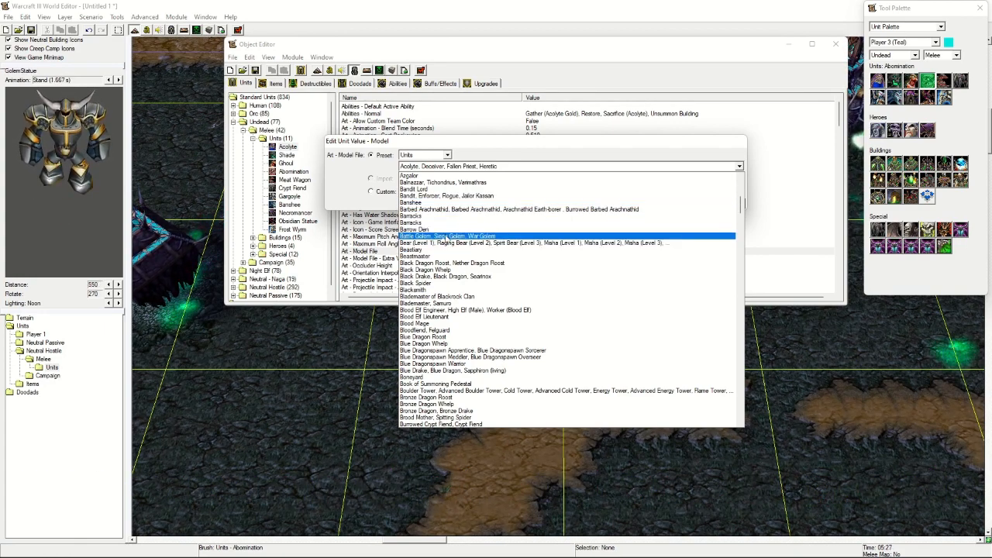
scroll(457, 248, "down", 20)
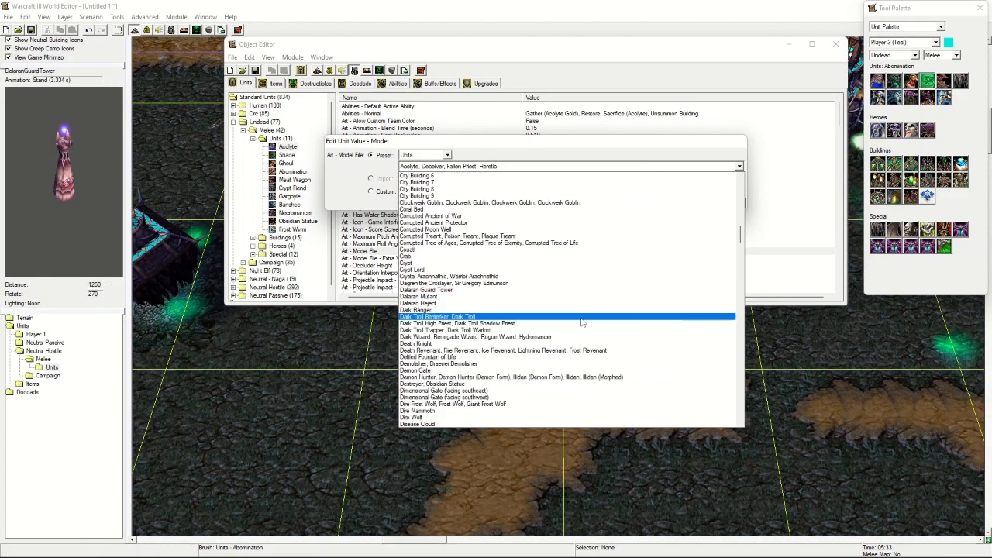
scroll(639, 245, "down", 8)
left_click_drag(740, 253, 727, 416)
scroll(673, 392, "up", 12)
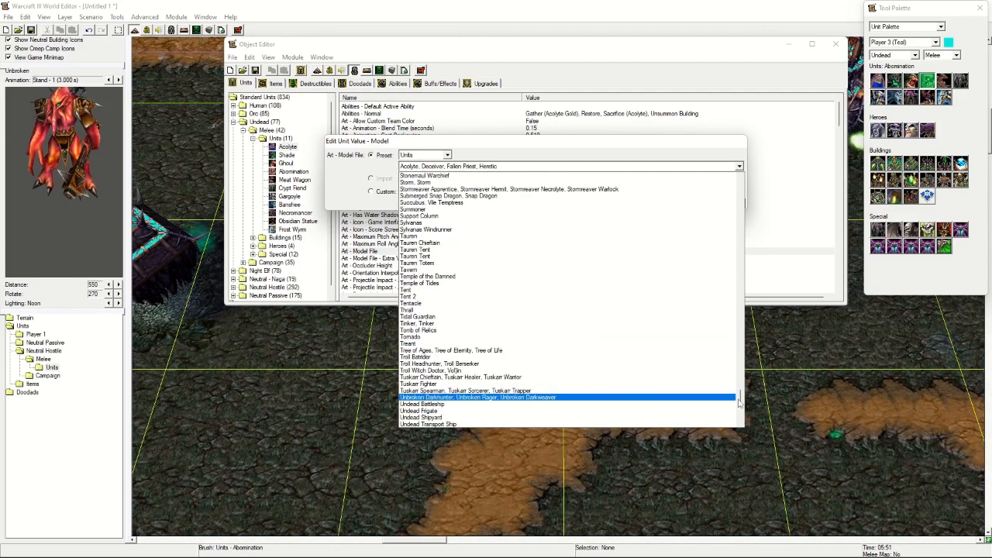
scroll(697, 396, "up", 15)
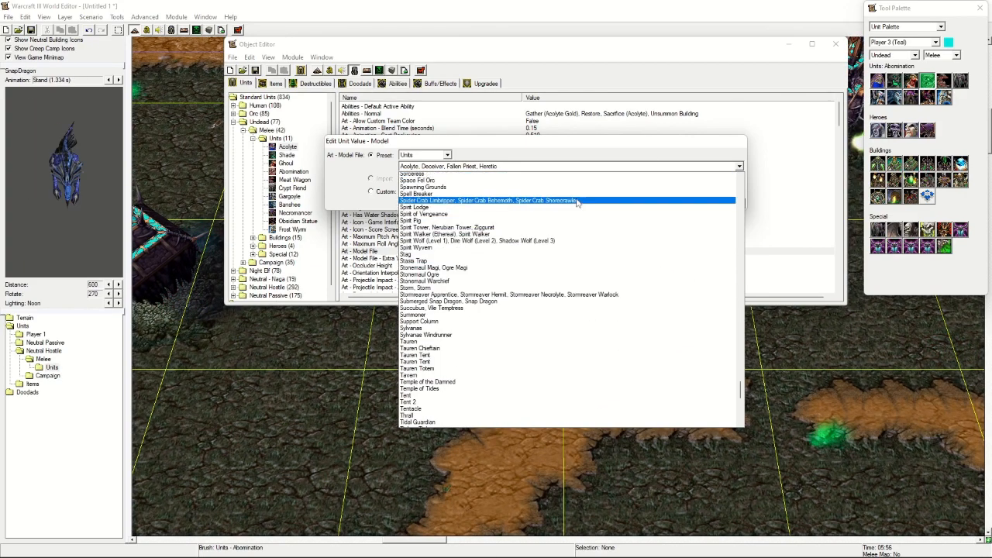
scroll(688, 217, "up", 20)
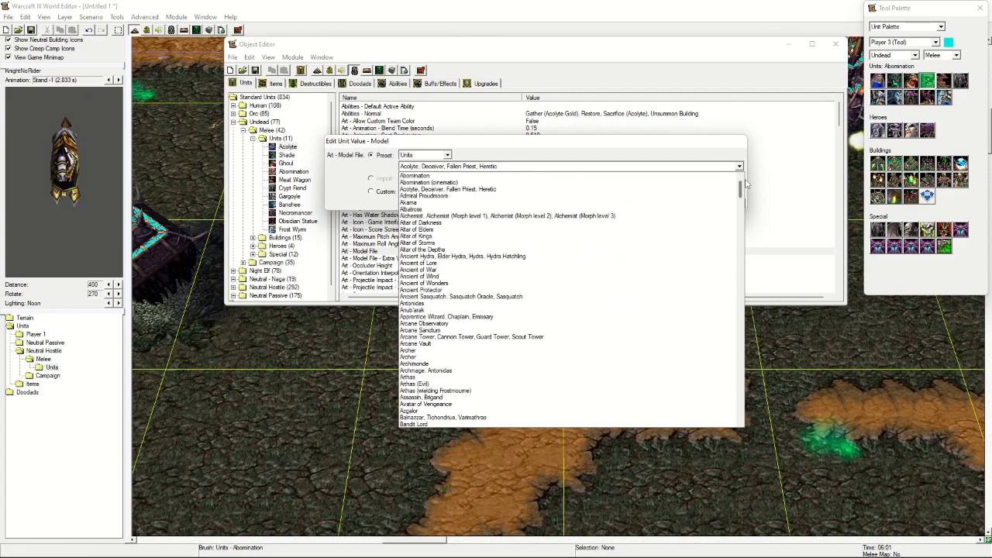
left_click(474, 177)
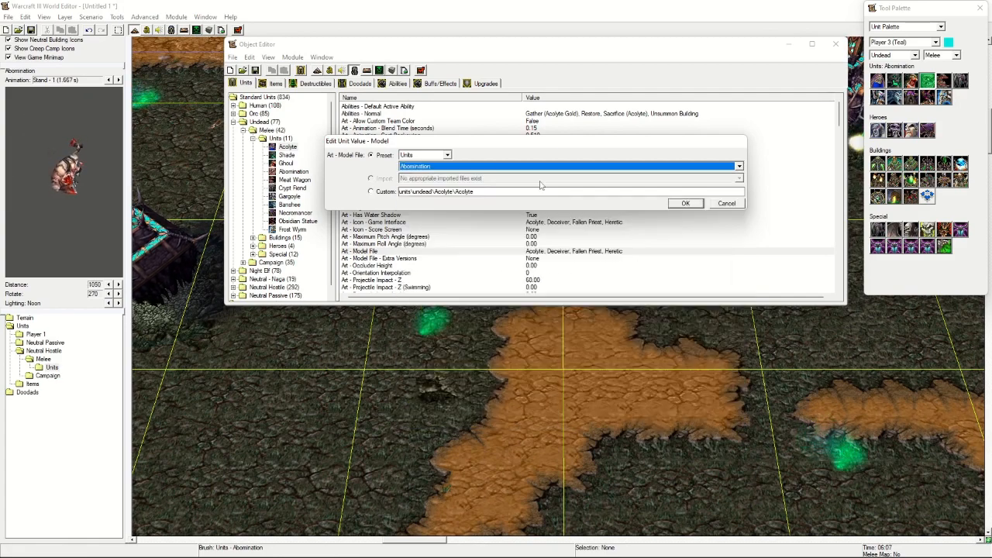
left_click(686, 204)
Check the placed Acolyte's appearance on the map, choose the Acolyte from the Undead unit palette, and return to the Object Editor
left_click_drag(398, 45, 376, 300)
left_click(379, 192)
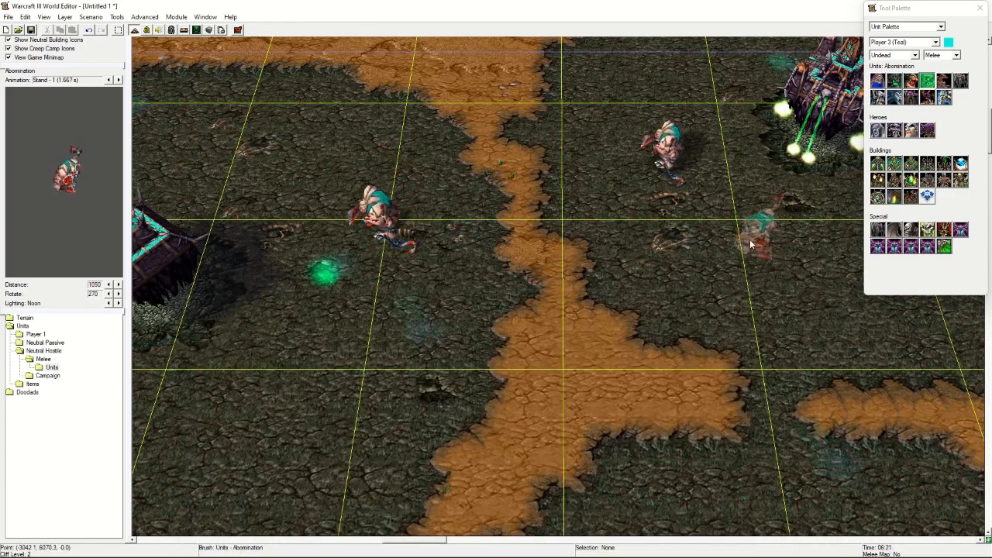
left_click(878, 81)
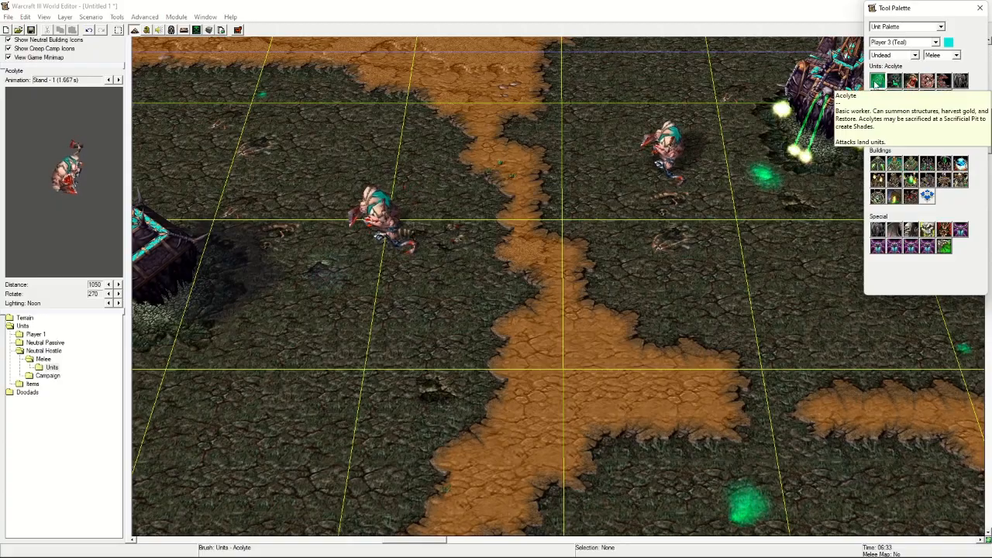
key("alt+Tab")
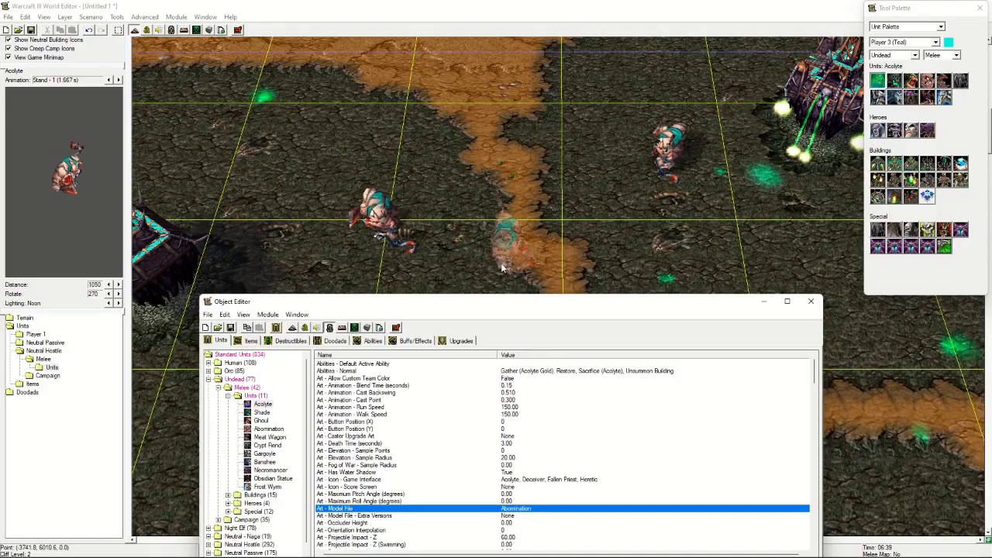
left_click_drag(480, 304, 457, 109)
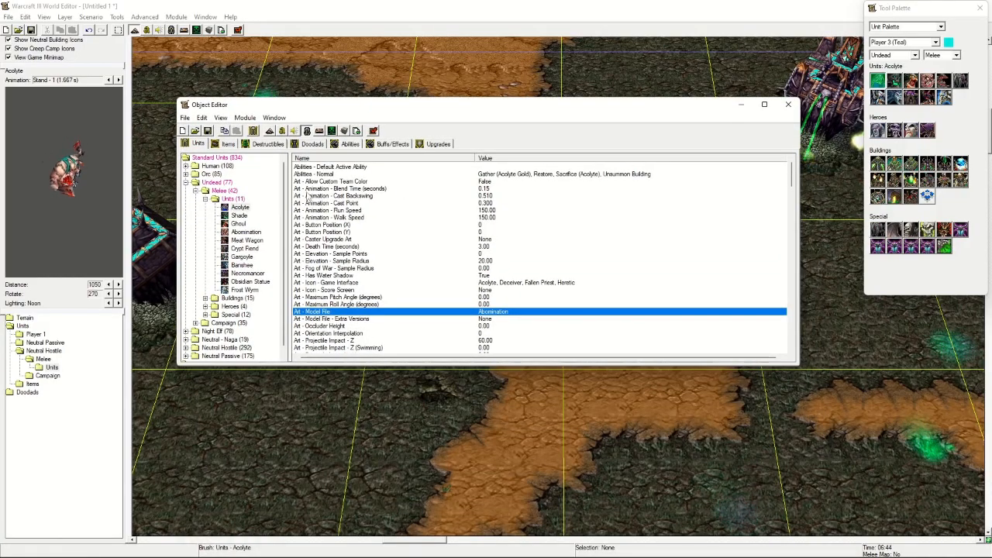
Look at the Acolyte's game interface icon property and inspect the Necropolis's normal abilities list without changing it
left_click(325, 181)
left_click(511, 284)
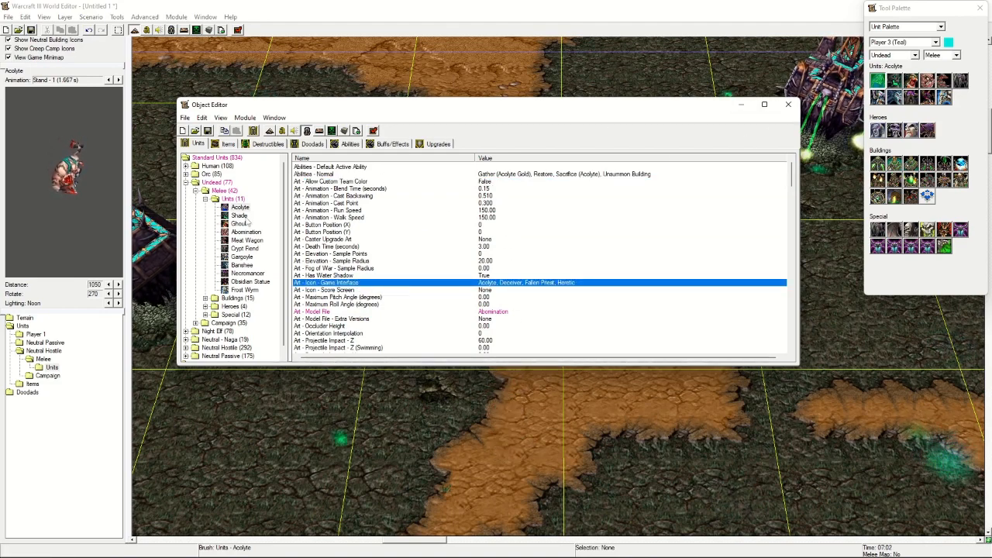
left_click(205, 297)
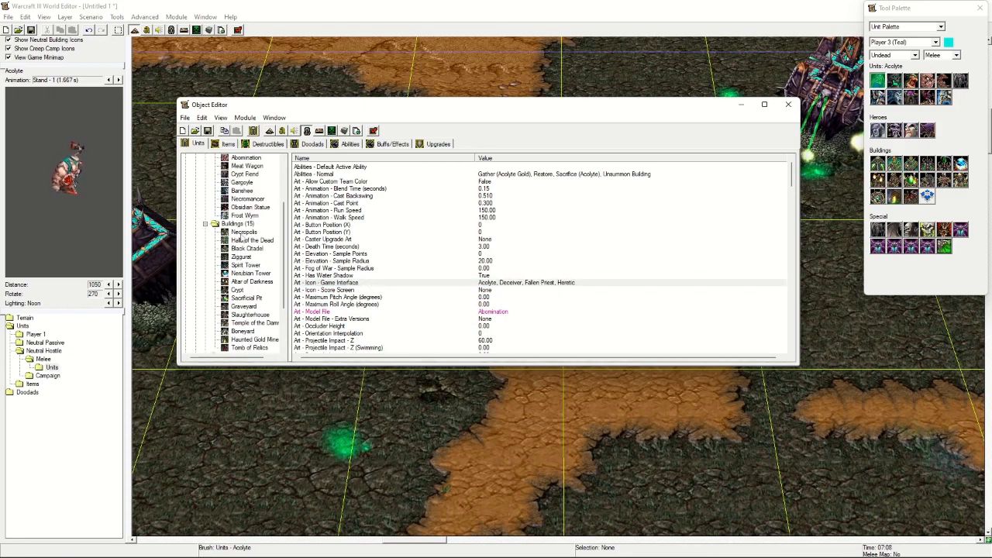
left_click(242, 233)
double_click(512, 174)
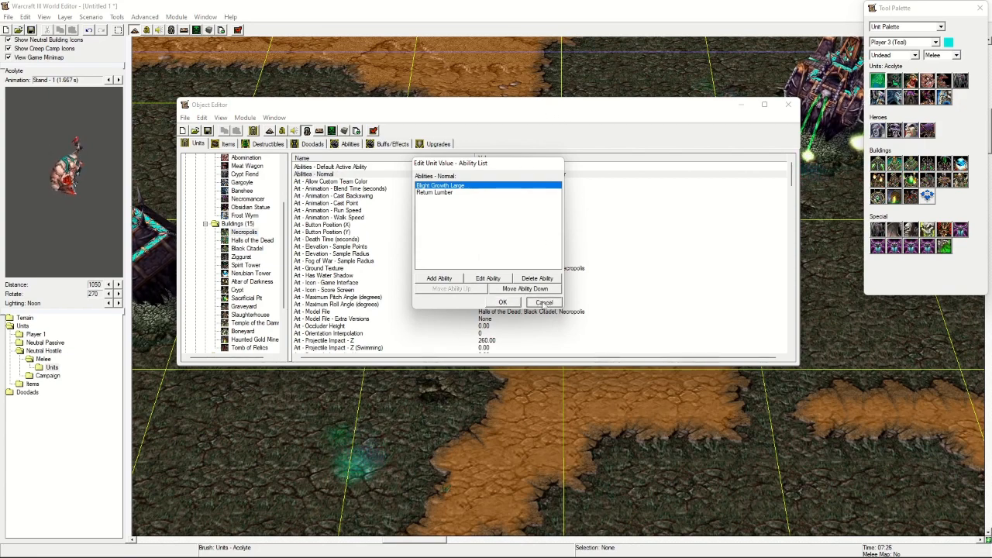
left_click(544, 303)
View the placed units on the map, and compare the Graveyard's properties with the Necropolis's in the Object Editor
left_click_drag(256, 104, 565, 203)
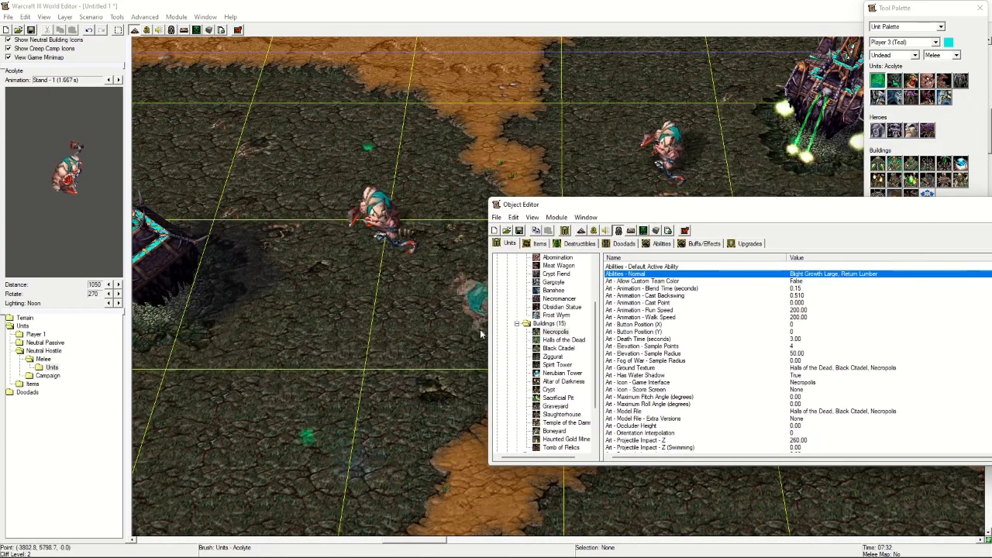
left_click(481, 333)
key("alt+Tab")
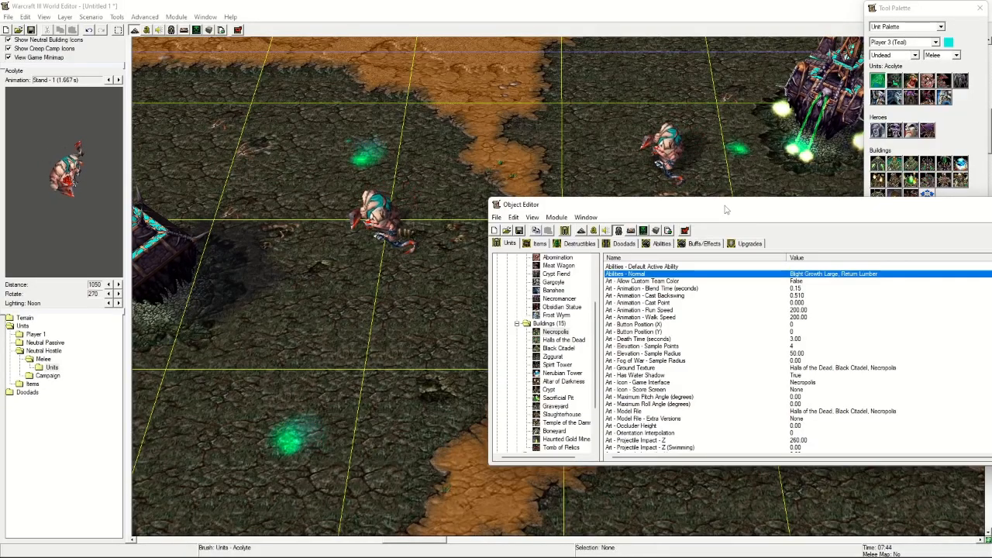
left_click_drag(725, 210, 537, 117)
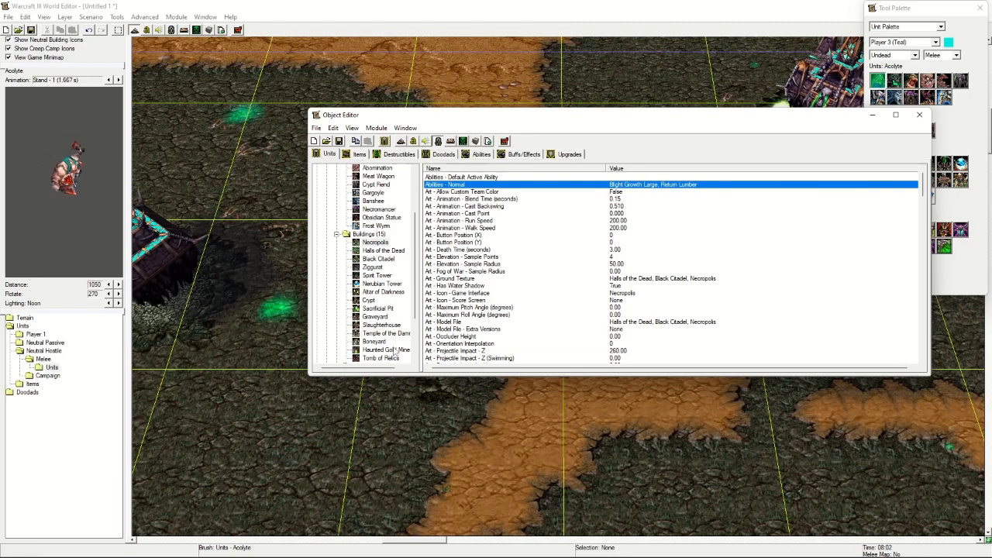
left_click(377, 317)
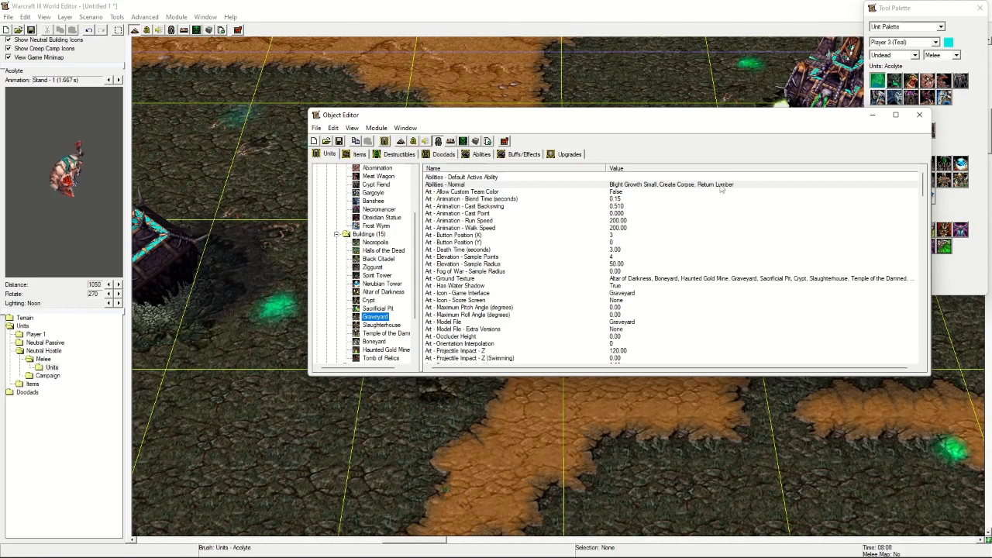
left_click(376, 242)
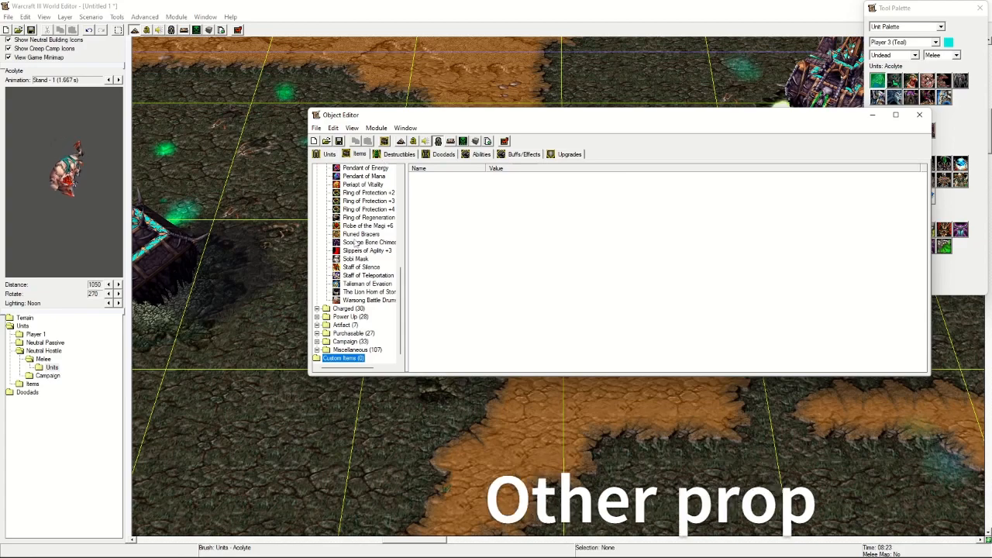
Examine the properties of the Scourge Bone Chimes item and look through the destructible, doodad, ability and buff categories
left_click(369, 241)
left_click(542, 243)
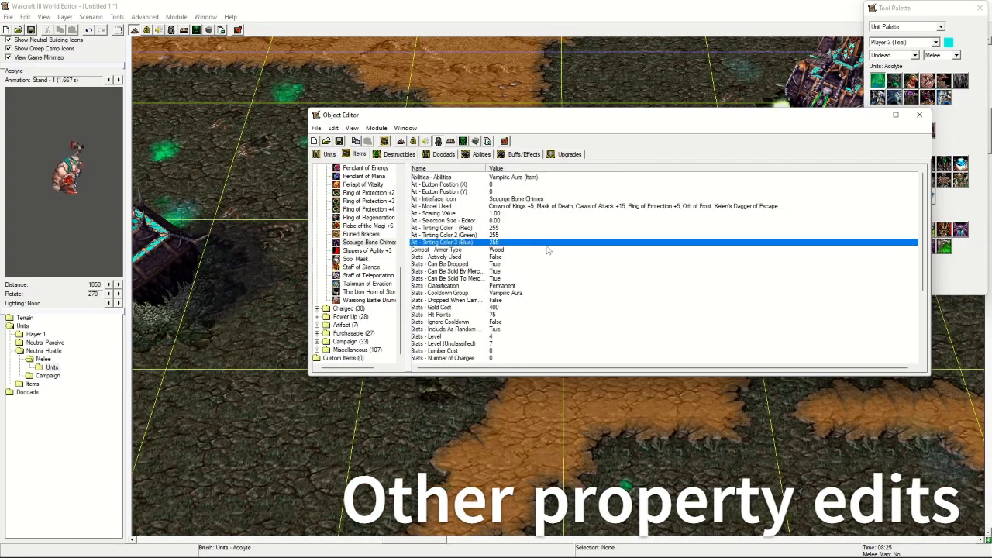
scroll(545, 262, "down", 5)
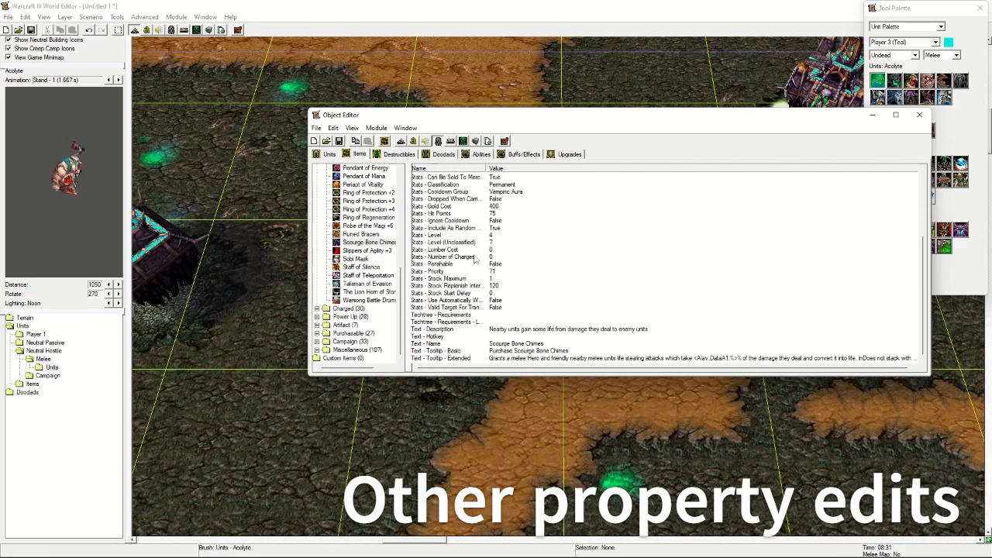
scroll(531, 298, "up", 5)
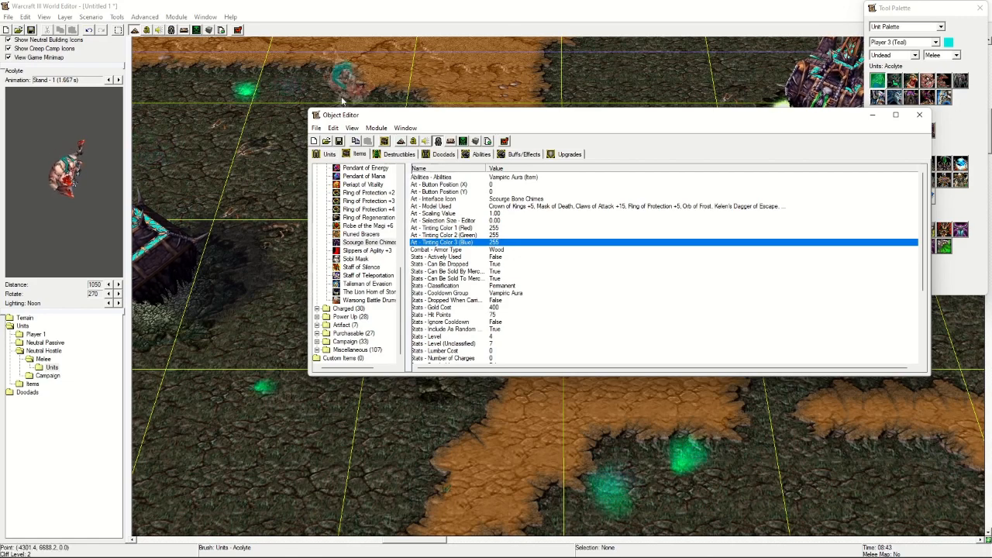
left_click(399, 155)
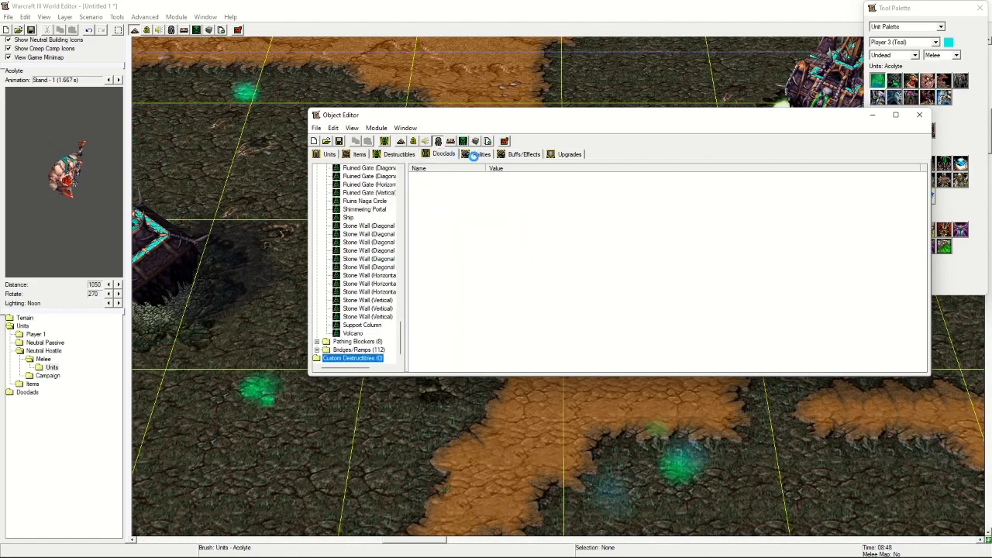
left_click(476, 154)
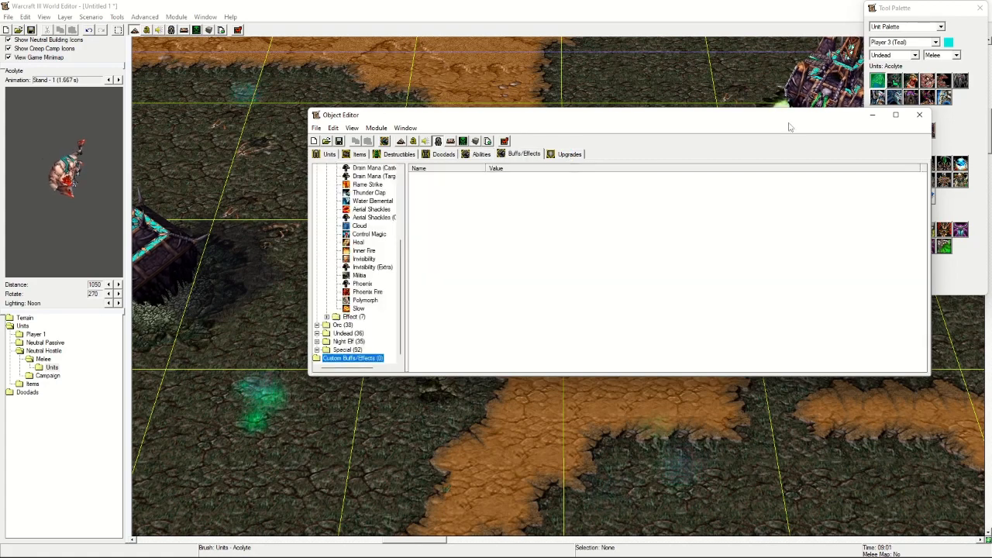
Open the Campaign Editor, look over its general settings and map files list, and close it
left_click(453, 145)
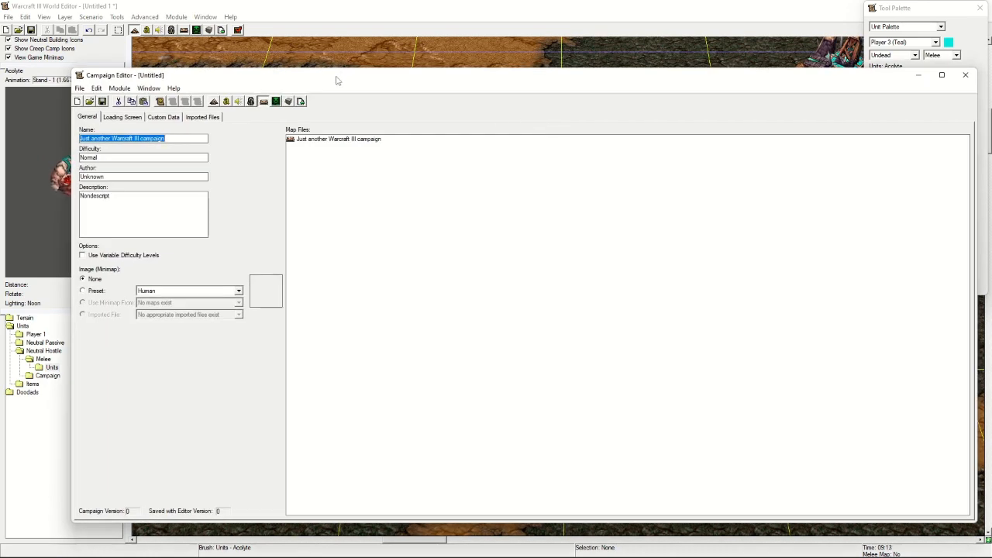
left_click_drag(336, 81, 313, 75)
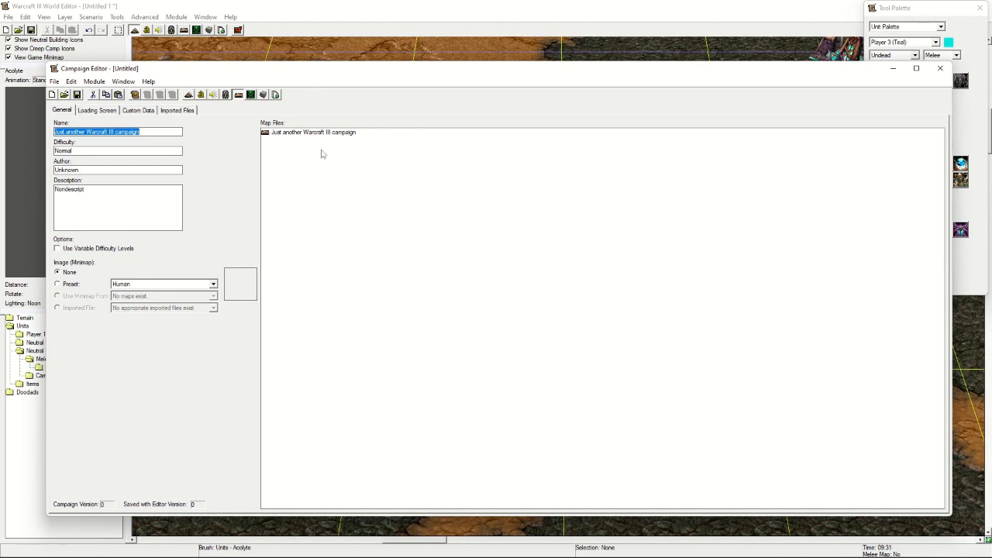
left_click(371, 180)
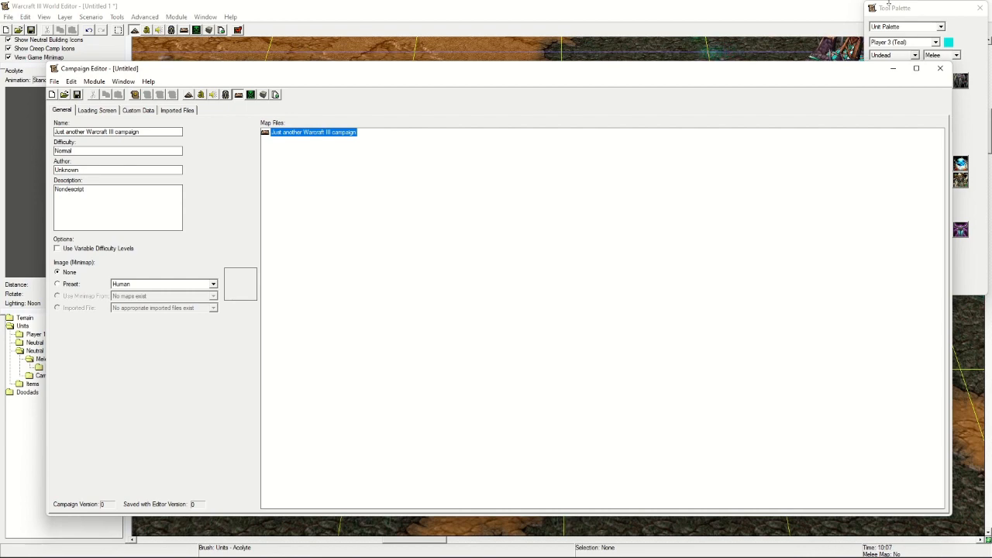
left_click(940, 68)
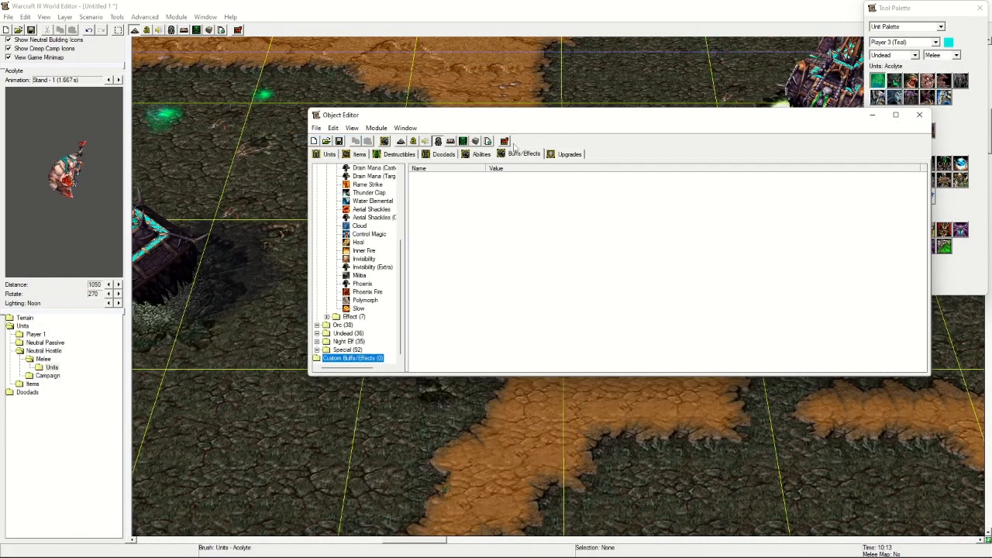
Open the AI Editor and review its general options and the hero training and skill settings
left_click(462, 141)
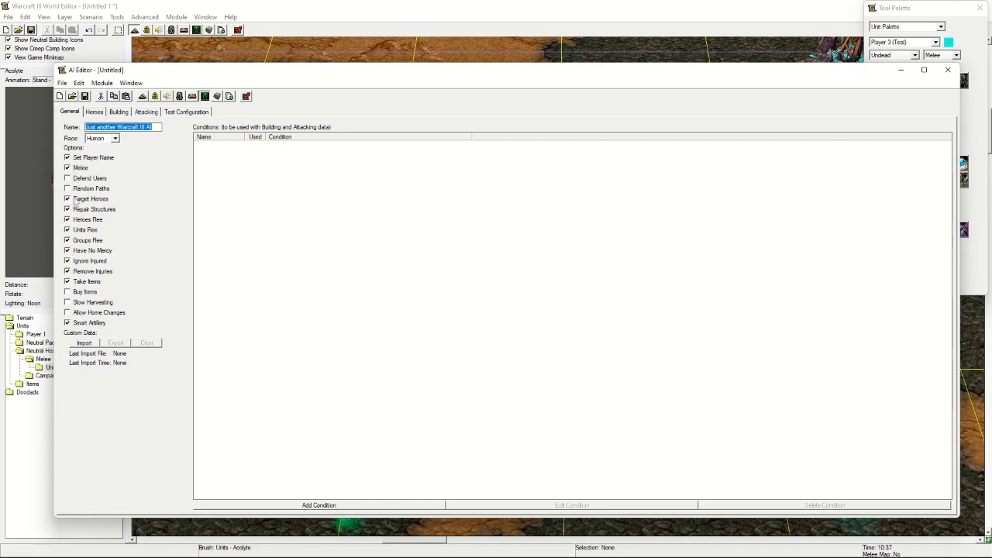
left_click(70, 190)
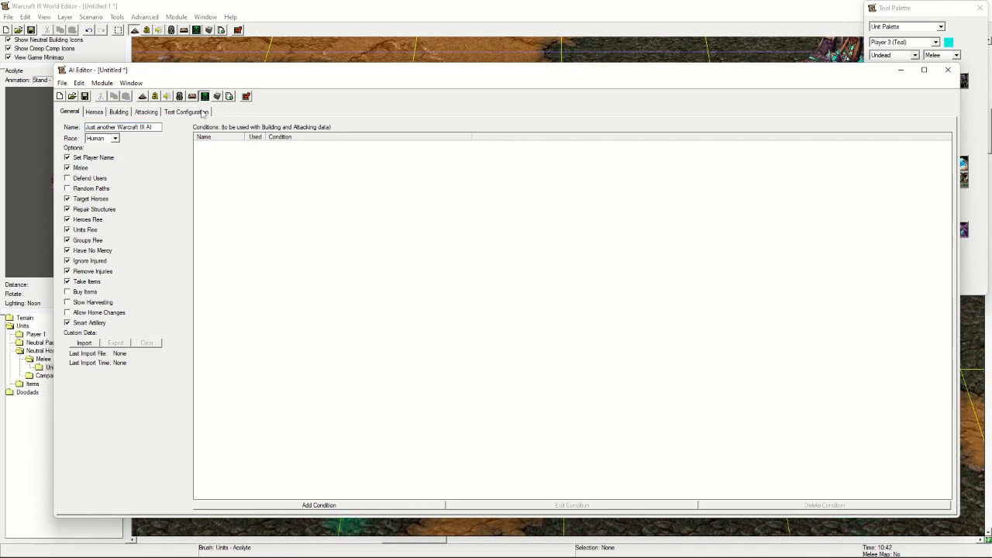
left_click(90, 115)
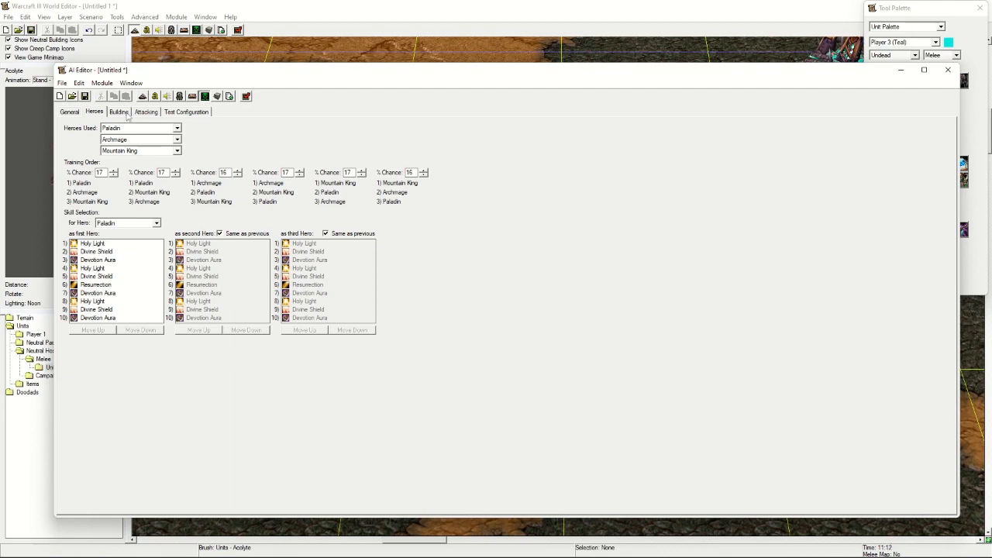
Review the map summary in the Object Manager, and close the Object Manager, AI Editor and Object Editor
key("F11")
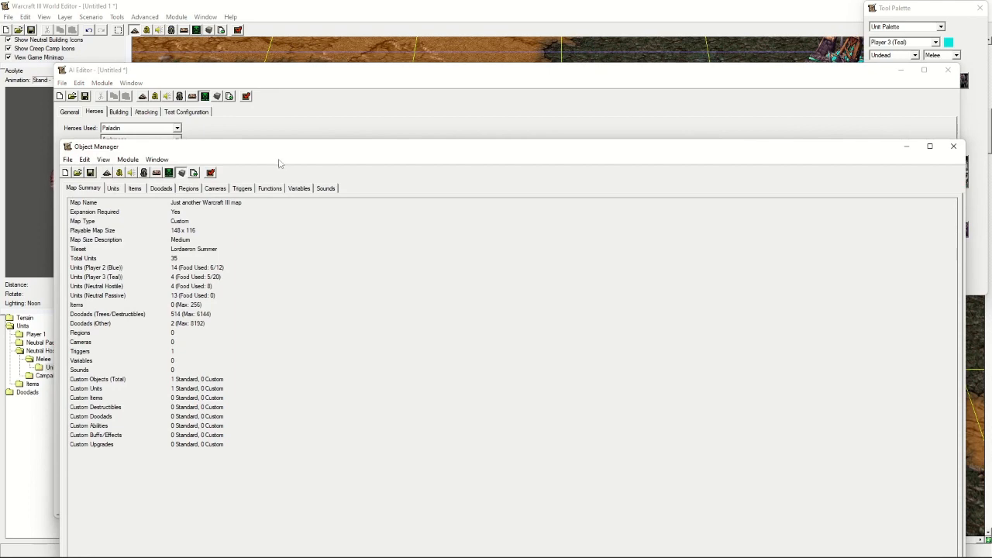
left_click_drag(276, 147, 258, 69)
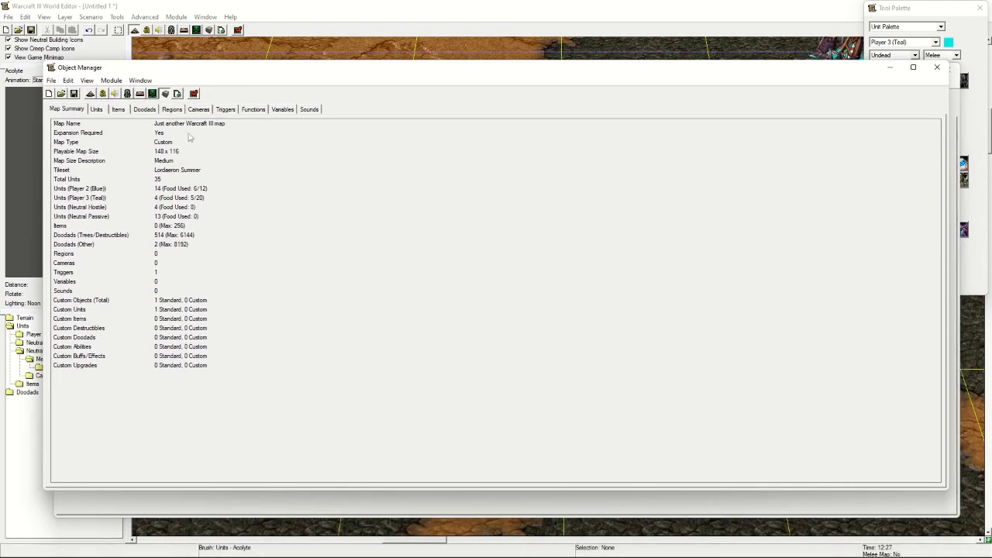
left_click(941, 69)
left_click(942, 70)
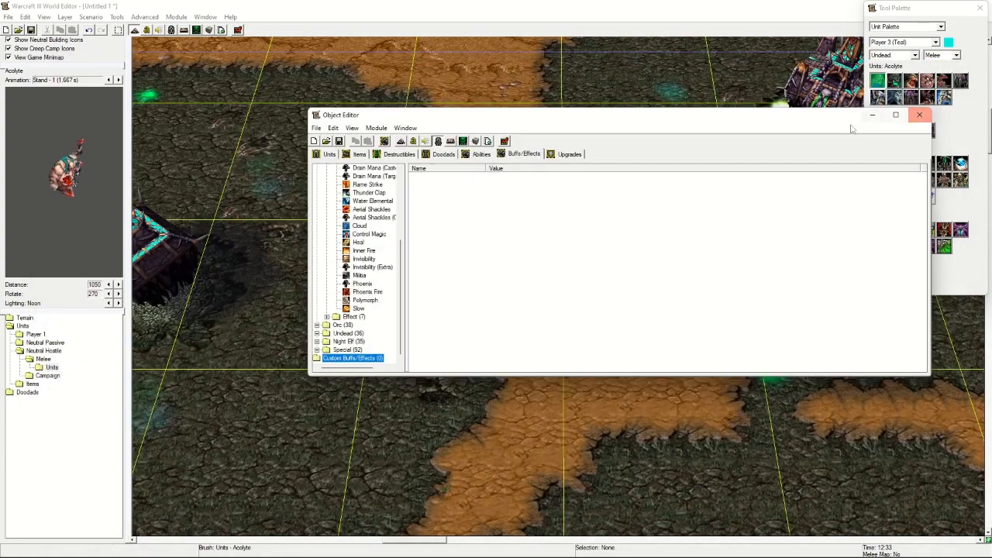
left_click(919, 116)
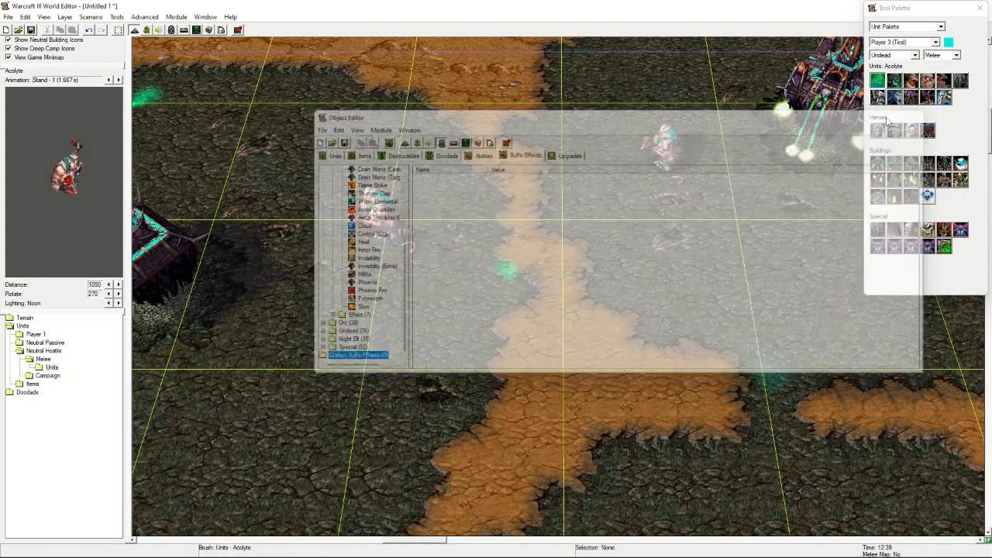
Place a Crypt Lord hero for Player 3 (Teal) on the dirt path between the two Undead buildings
scroll(509, 167, "down", 3)
right_click_drag(502, 287, 507, 241)
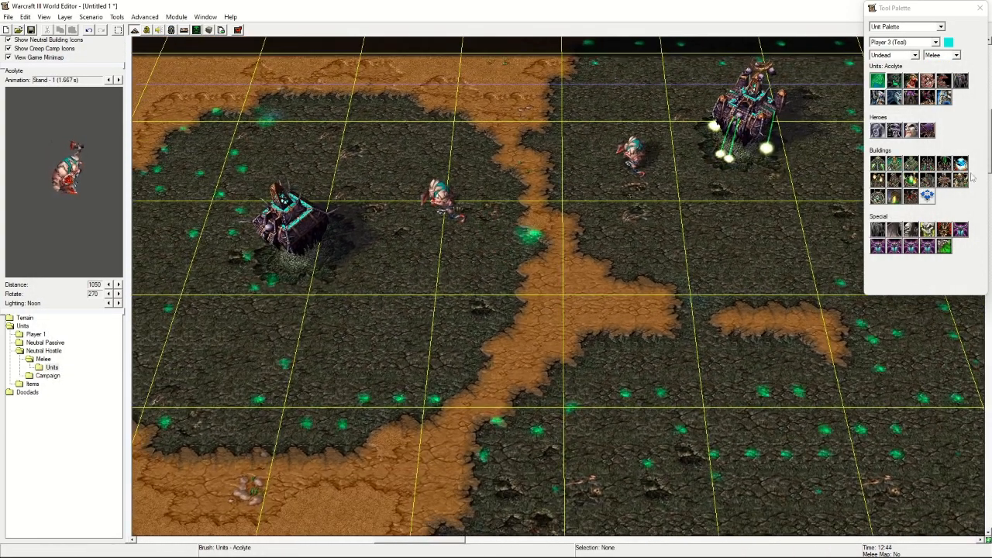
left_click(927, 130)
scroll(564, 287, "up", 1)
scroll(565, 288, "up", 3)
left_click(516, 279)
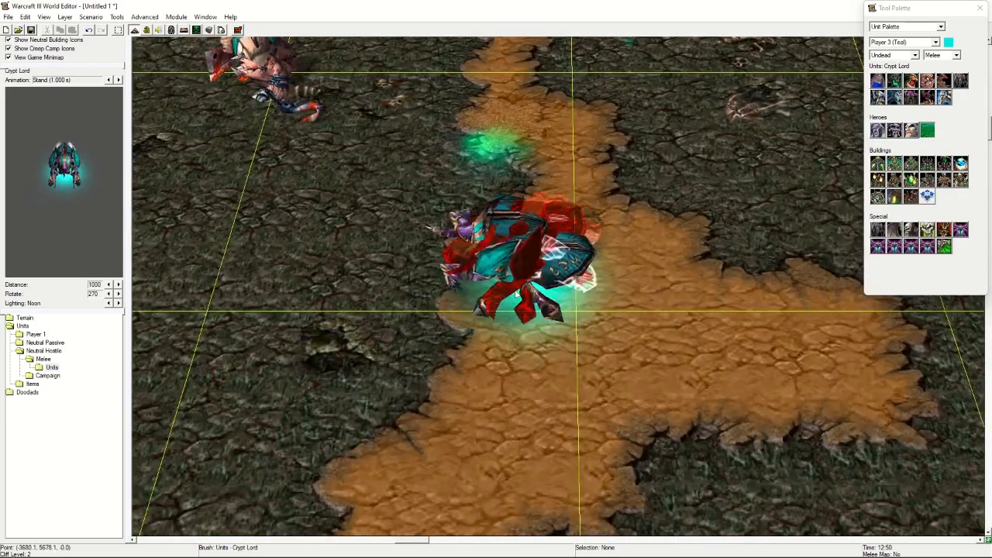
scroll(496, 252, "down", 4)
Open the hero ability list of the Undead Crypt Lord in the Object Editor's unit data
left_click(171, 30)
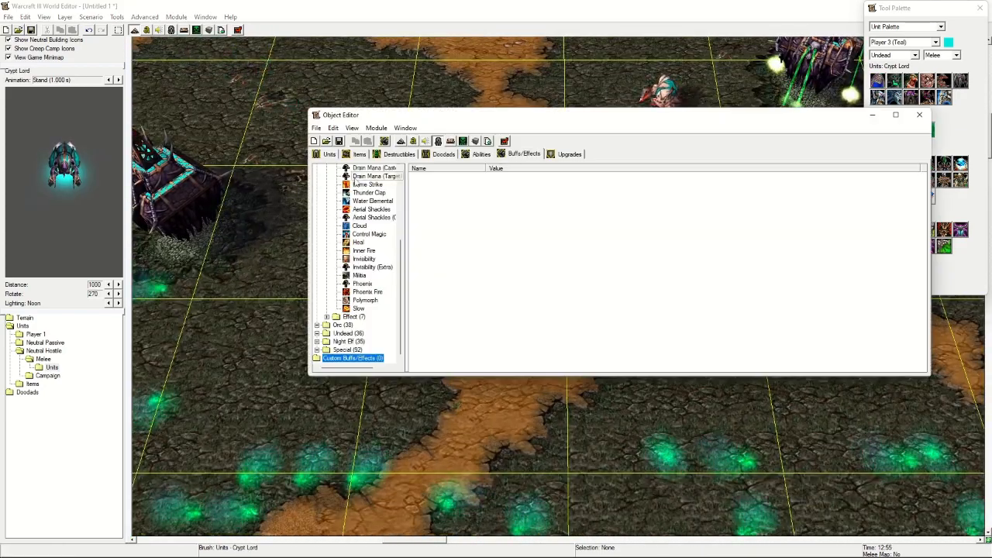
scroll(349, 232, "up", 10)
left_click(317, 176)
left_click(326, 155)
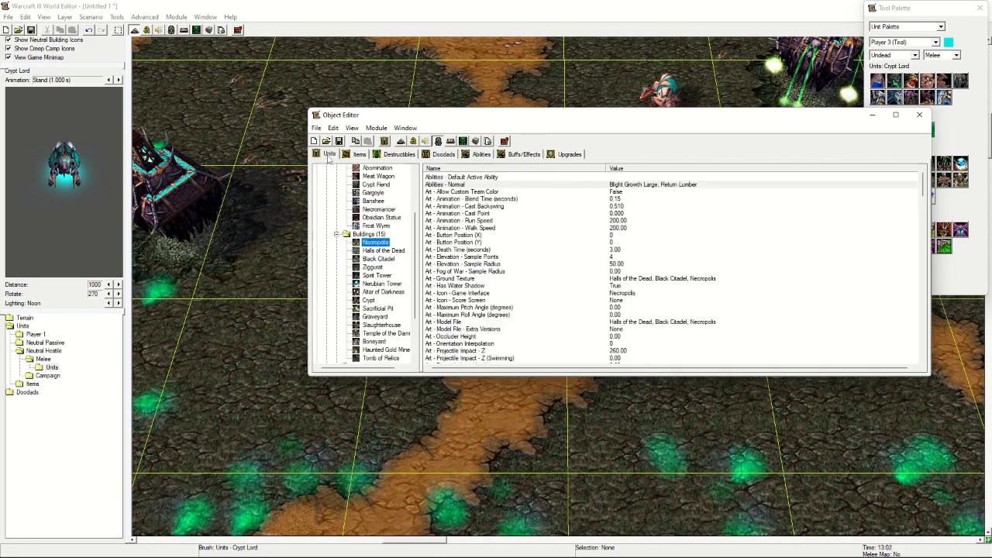
scroll(353, 246, "down", 3)
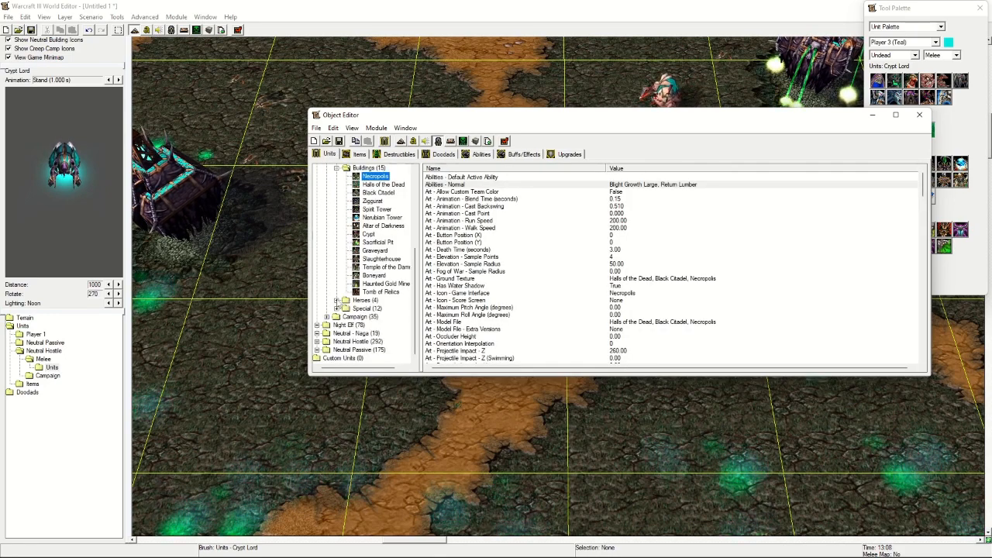
left_click(335, 300)
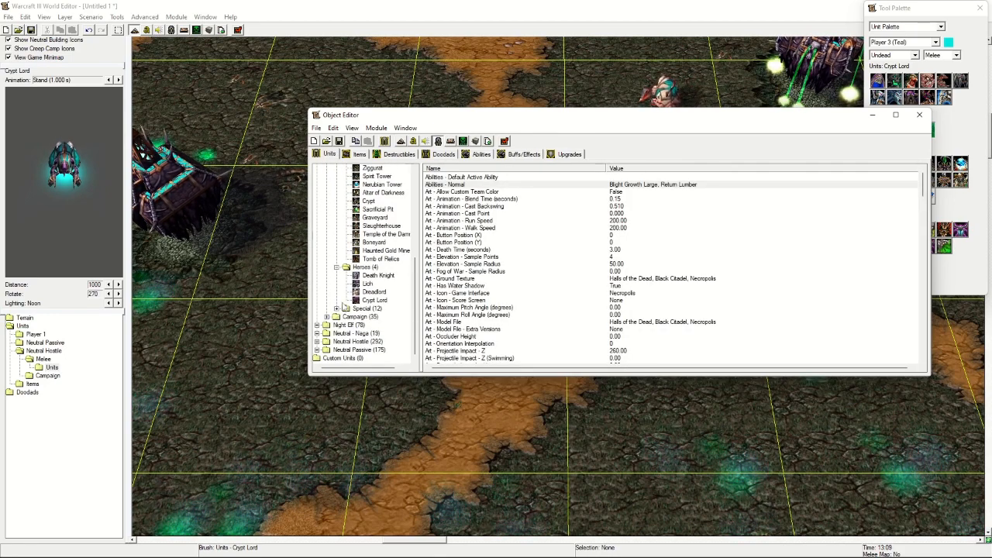
left_click(376, 300)
double_click(651, 184)
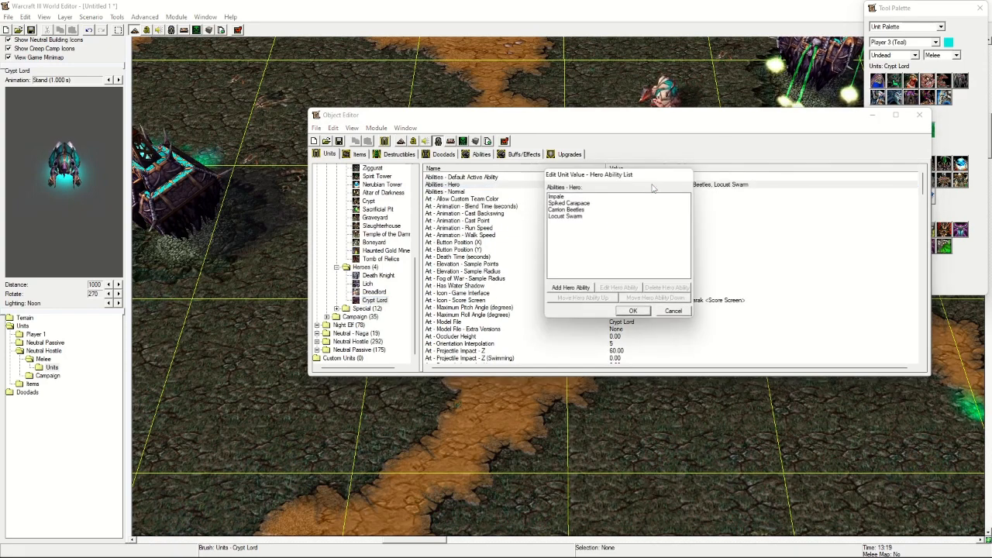
Try adding Blink to the Crypt Lord's hero abilities, discard the change and close the Object Editor
left_click(571, 288)
left_click(716, 223)
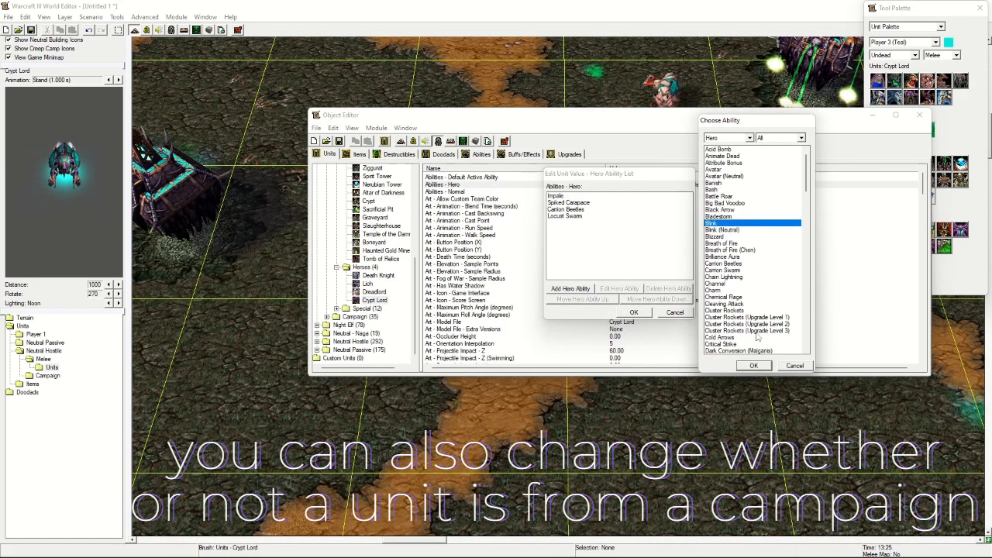
left_click(748, 366)
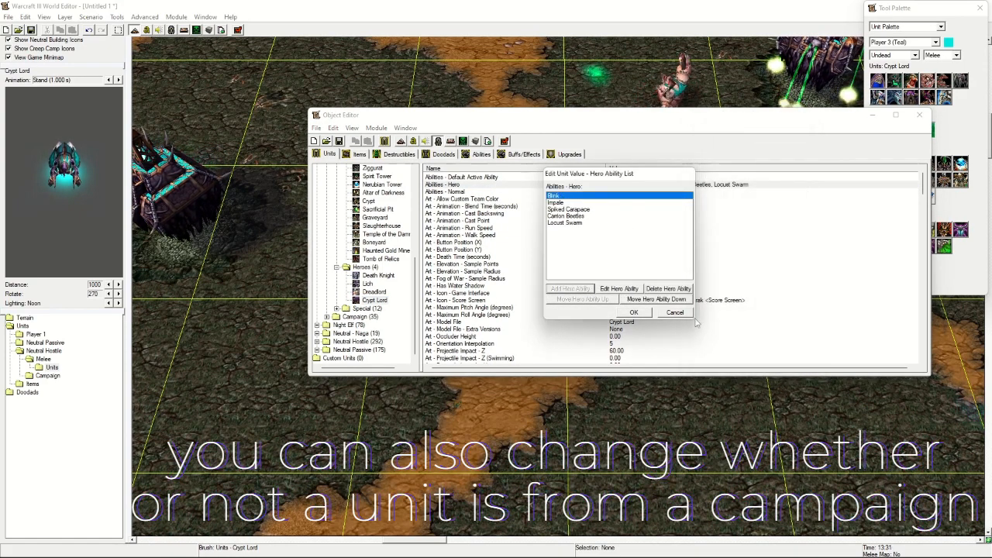
left_click(665, 312)
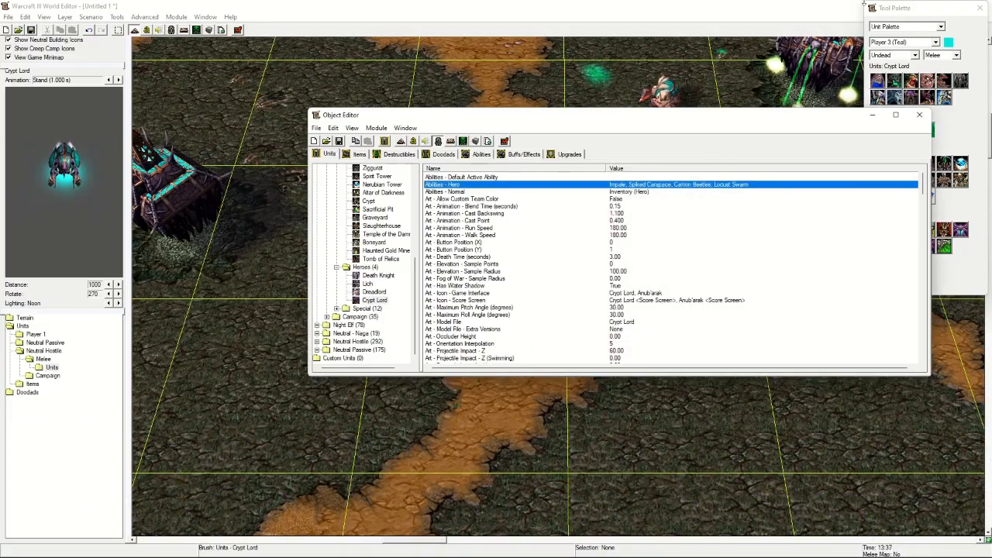
left_click(919, 115)
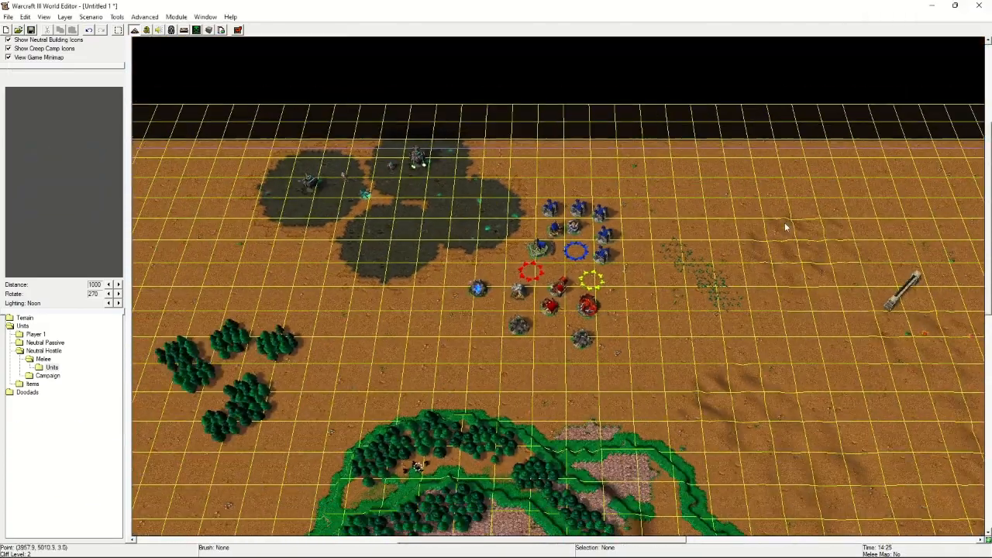
Open the map's description properties and review its name fields, map options, size and camera bounds
scroll(784, 222, "down", 5)
scroll(764, 235, "up", 5)
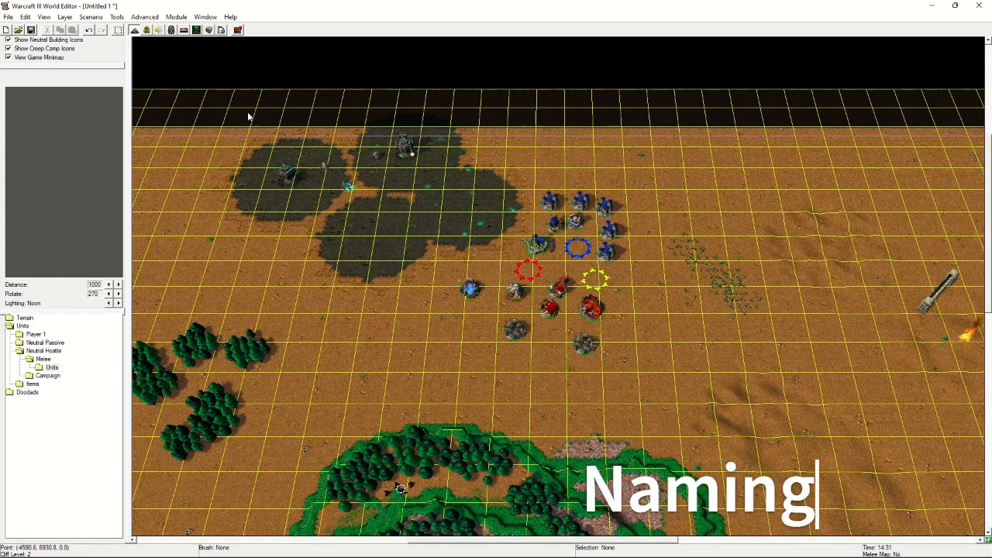
left_click(90, 17)
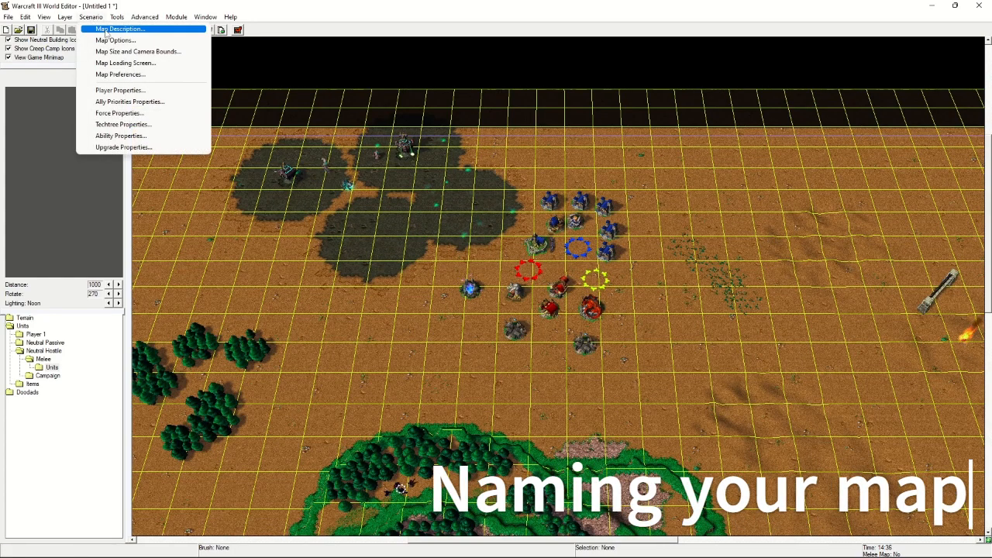
left_click(117, 28)
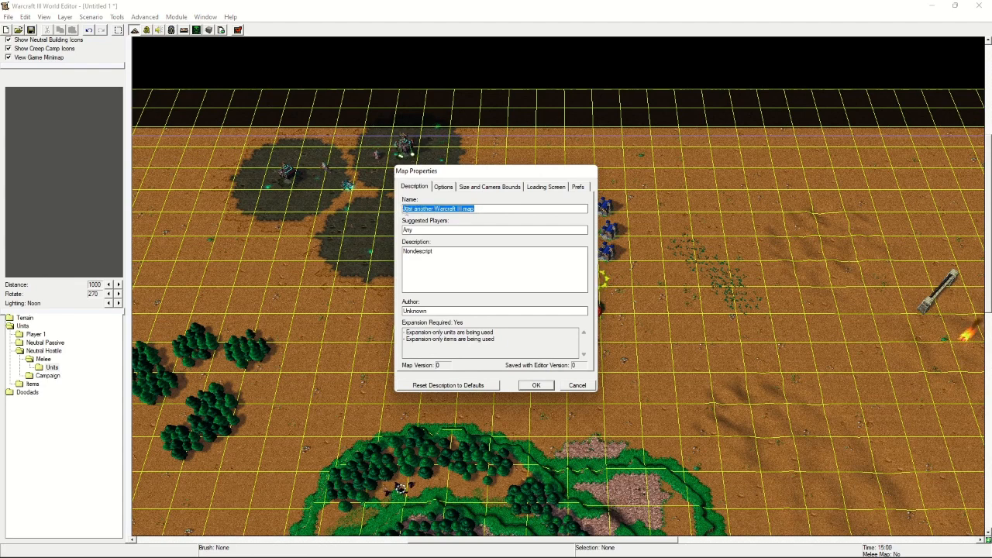
left_click(444, 191)
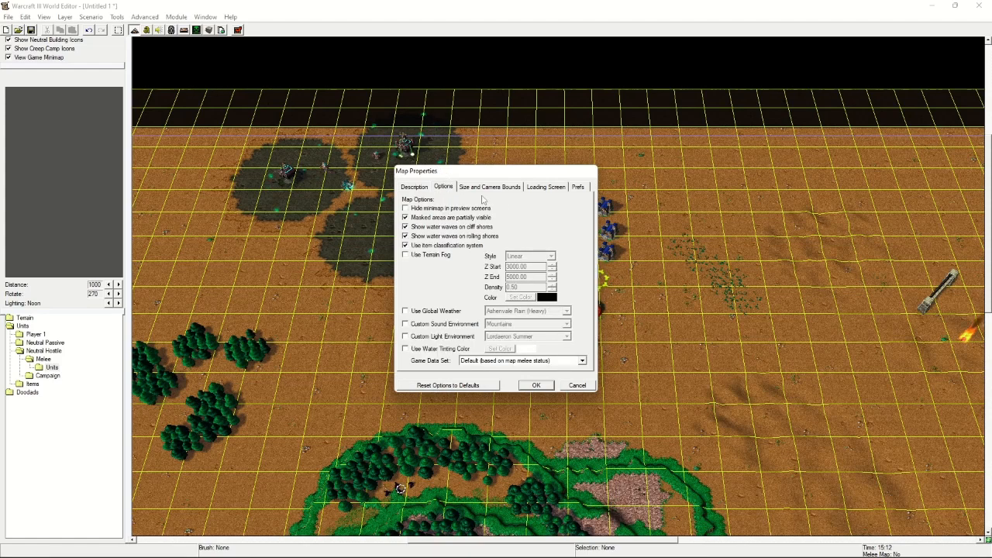
left_click(468, 186)
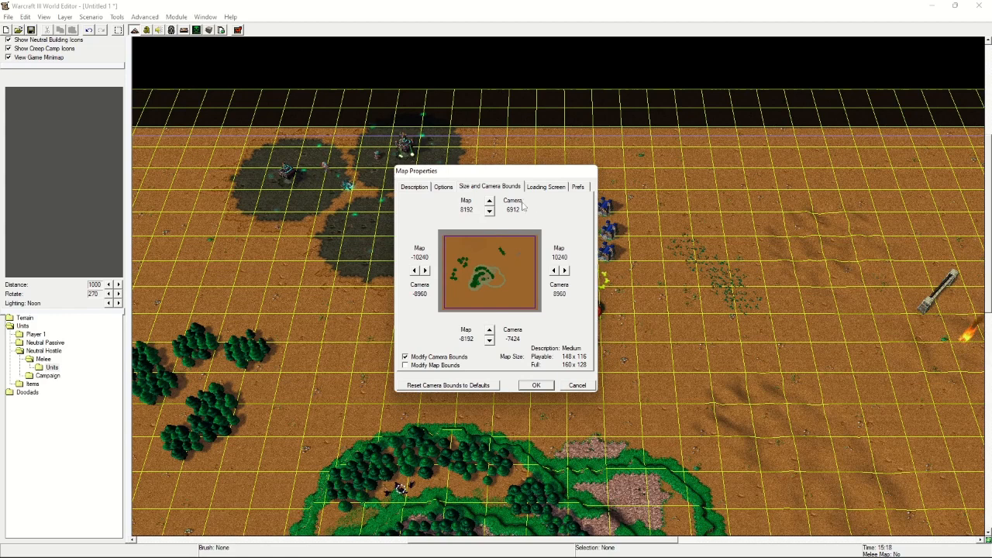
Set the map's loading screen graphic to the Orc 05 campaign screen and apply the map properties
left_click(547, 189)
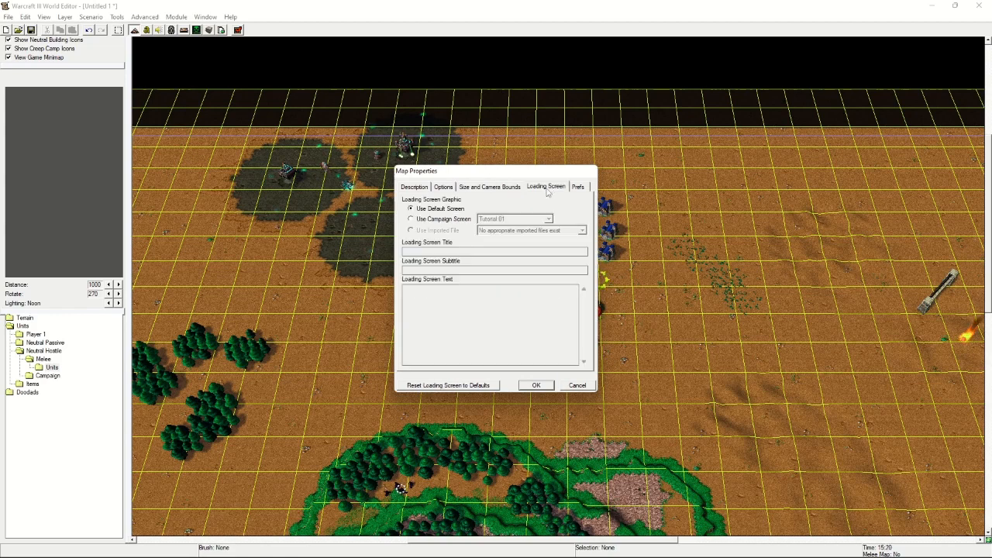
left_click(418, 219)
left_click(548, 218)
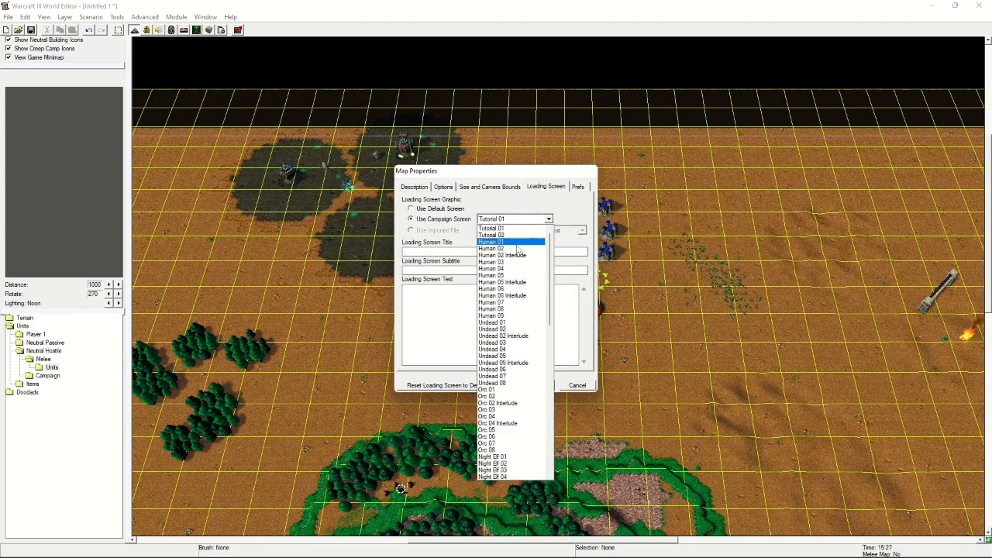
left_click(516, 430)
left_click(534, 385)
Launch the map as a test game, accepting the expansion requirement
left_click(8, 17)
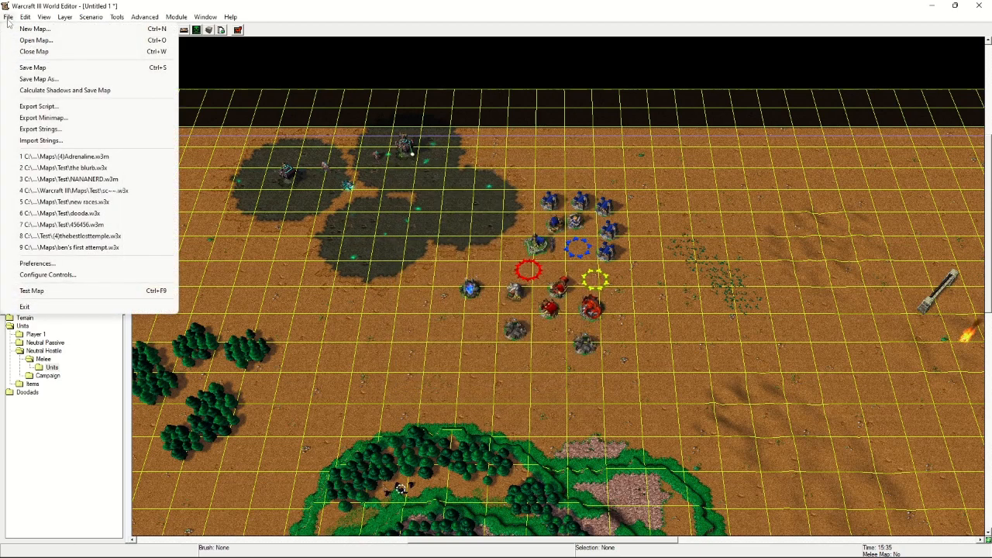
left_click(103, 292)
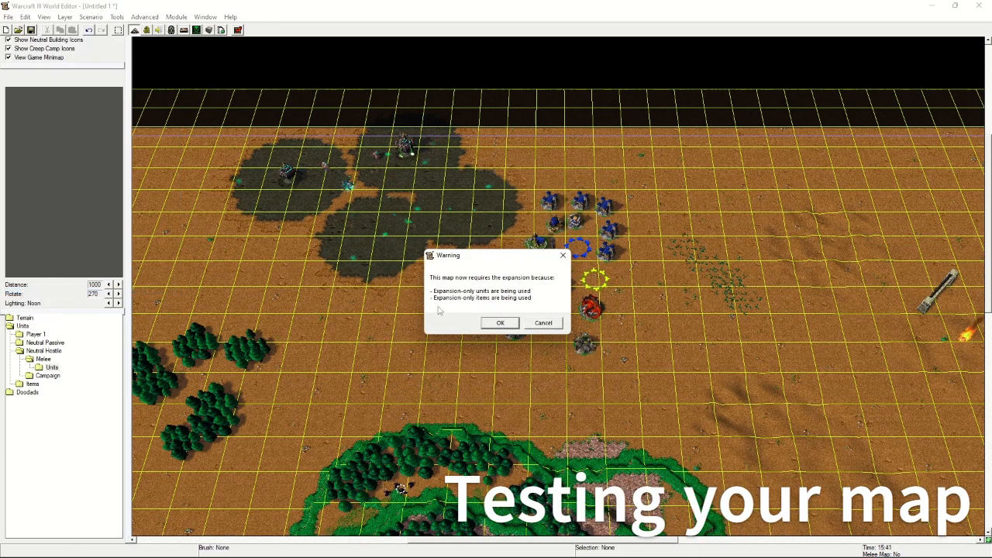
left_click(501, 326)
left_click(556, 326)
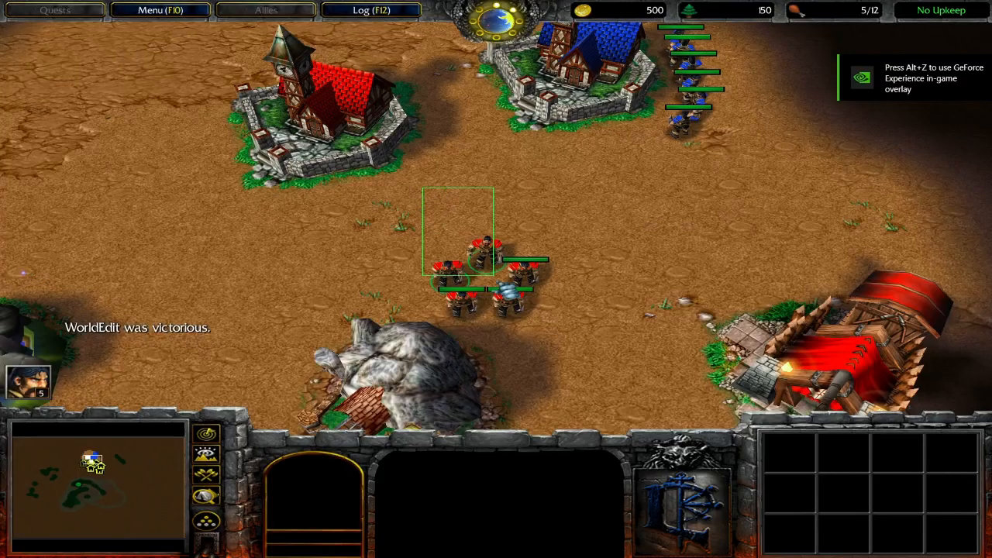
Move the five red peasants toward the Mercenary Camp and inspect the units the camp offers for hire
left_click_drag(496, 280, 557, 331)
right_click(637, 240)
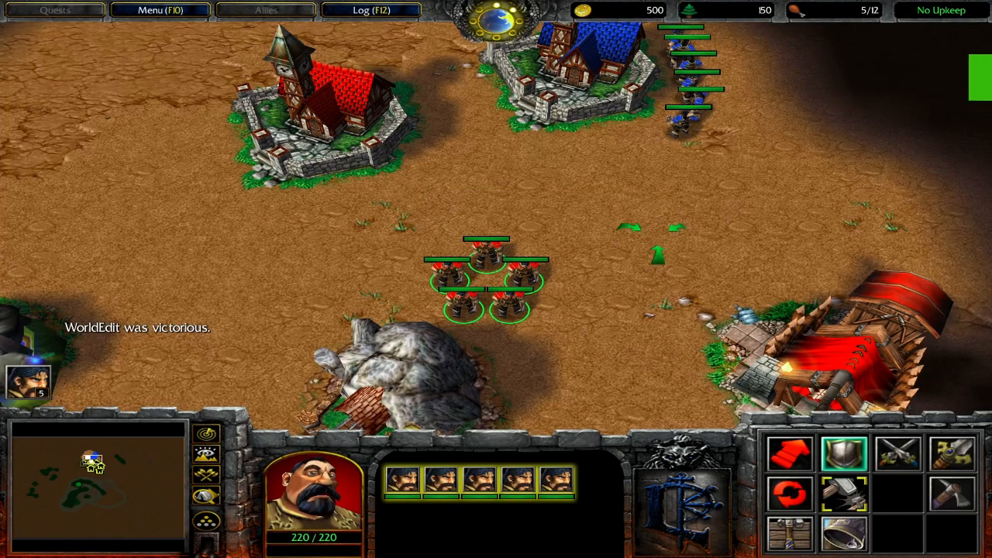
left_click(825, 361)
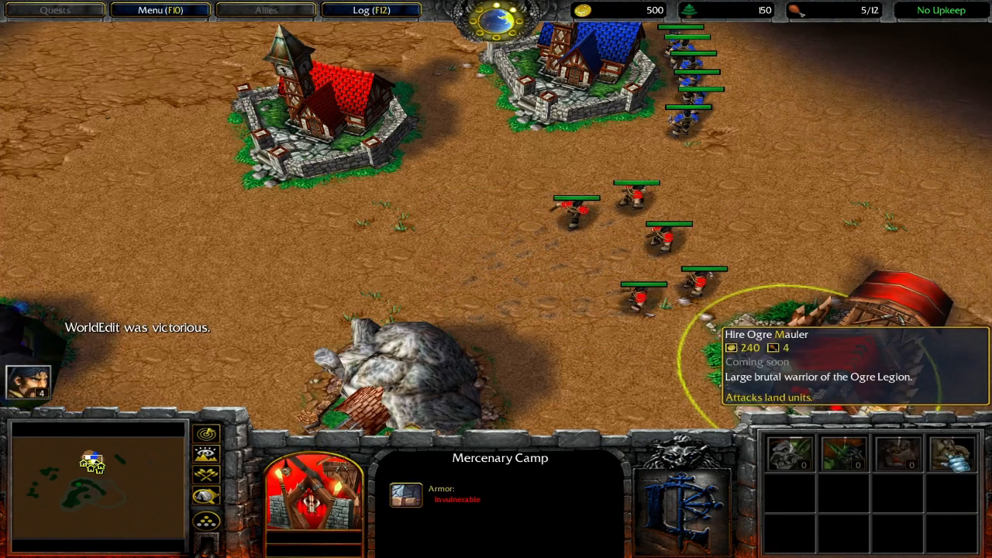
Select the red town hall, and send four of the peasants to the Gold Mine
left_click(353, 113)
left_click_drag(533, 216, 713, 310)
right_click(504, 280)
right_click(427, 362)
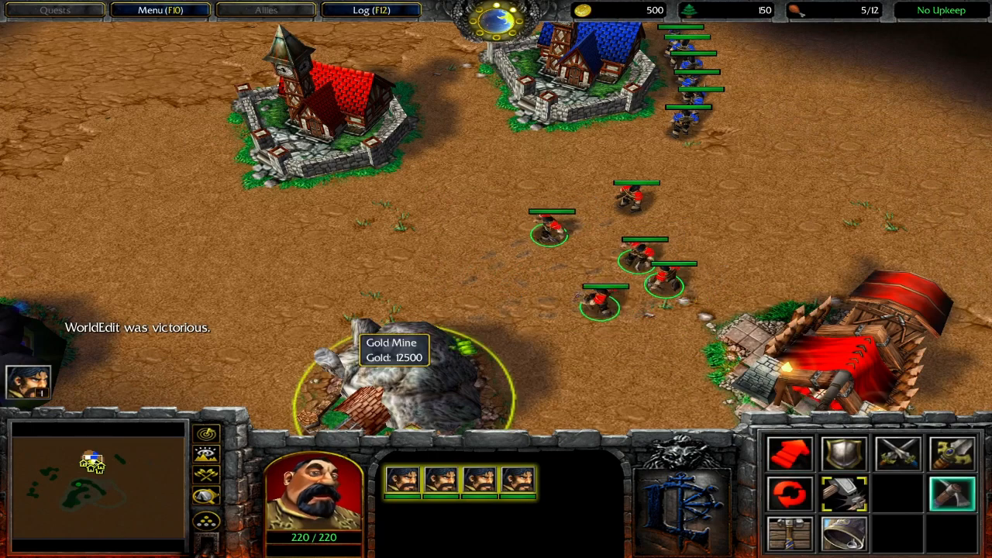
Look over the map, move the remaining peasant around the Mercenary Camp, and inspect the Red Dragon Roost
left_click(627, 206)
left_click(92, 499)
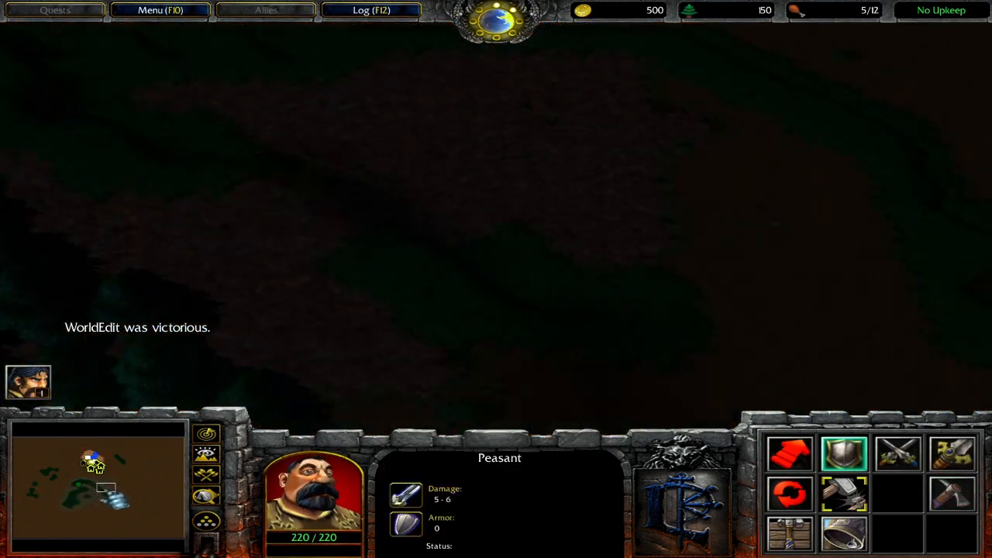
left_click(95, 462)
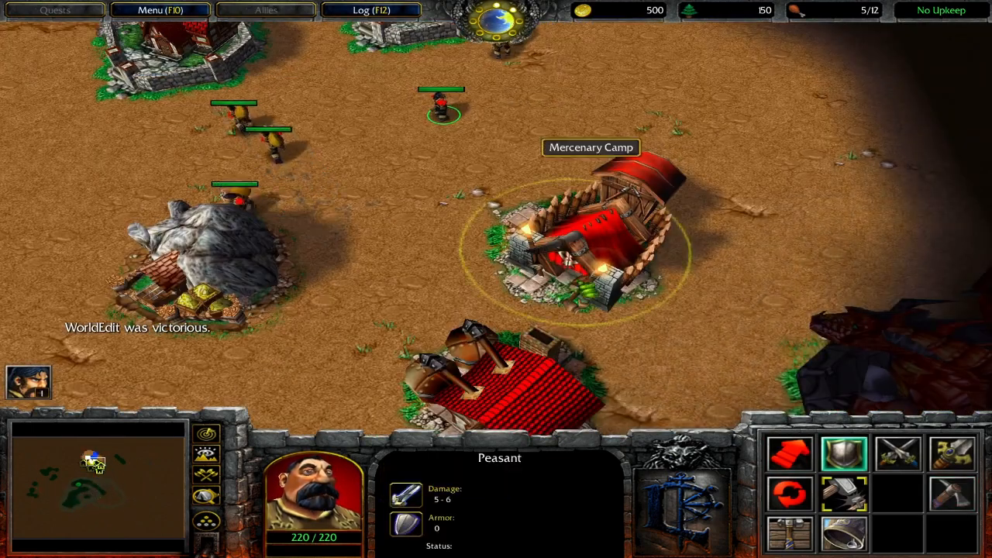
left_click(577, 248)
left_click_drag(235, 133, 280, 187)
right_click(456, 150)
left_click(454, 101)
right_click(844, 176)
right_click(817, 232)
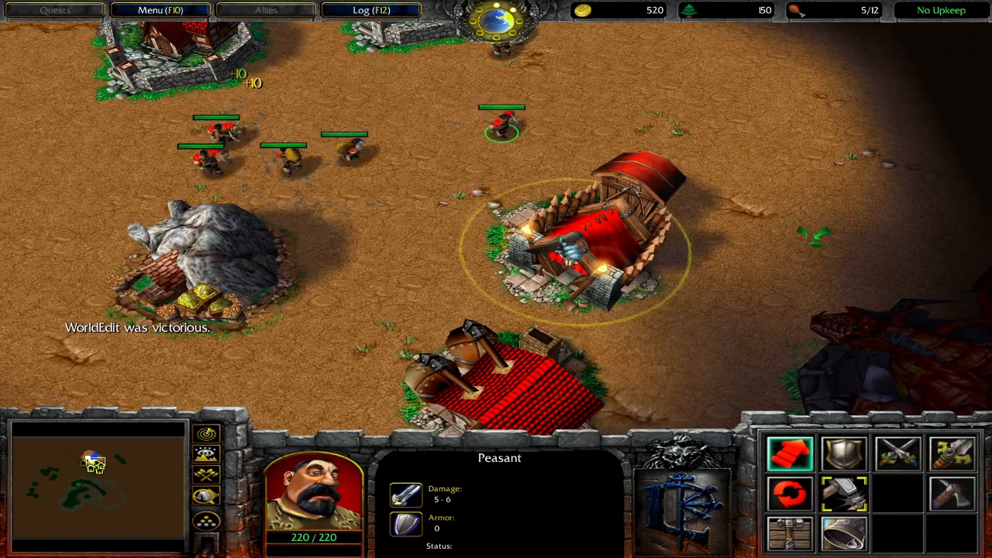
right_click(737, 217)
right_click(782, 287)
left_click(581, 332)
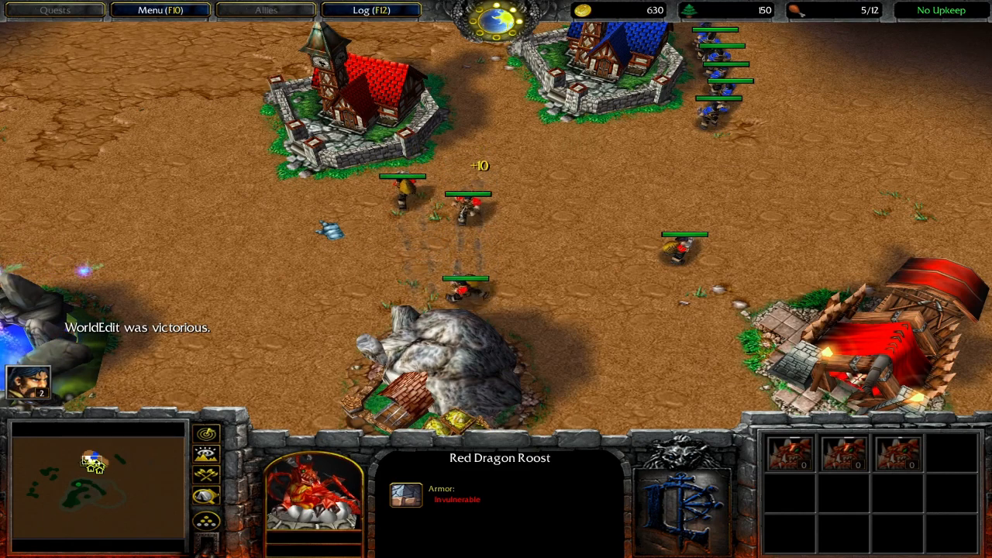
Send the peasant standing near the Mercenary Camp to the Gold Mine
left_click(677, 249)
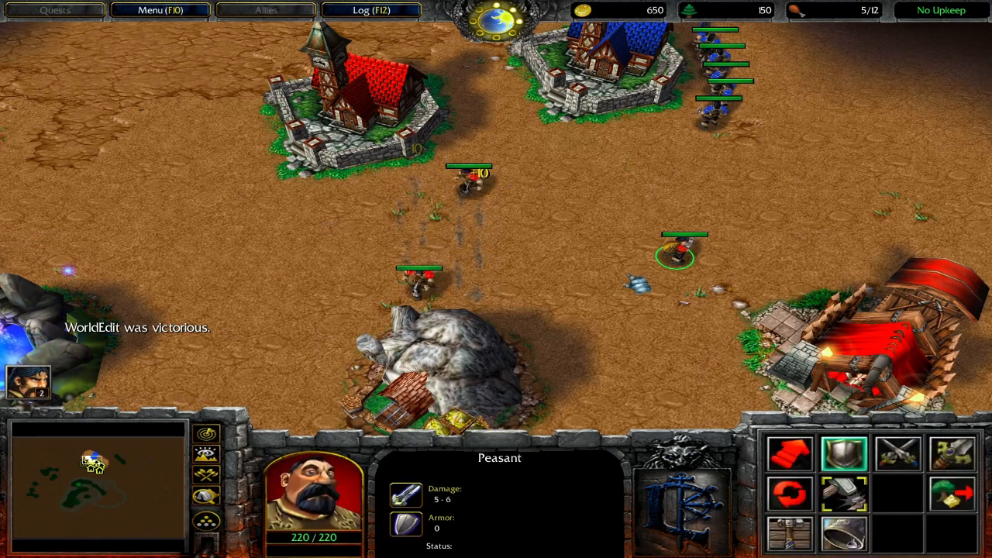
right_click(579, 273)
right_click(475, 352)
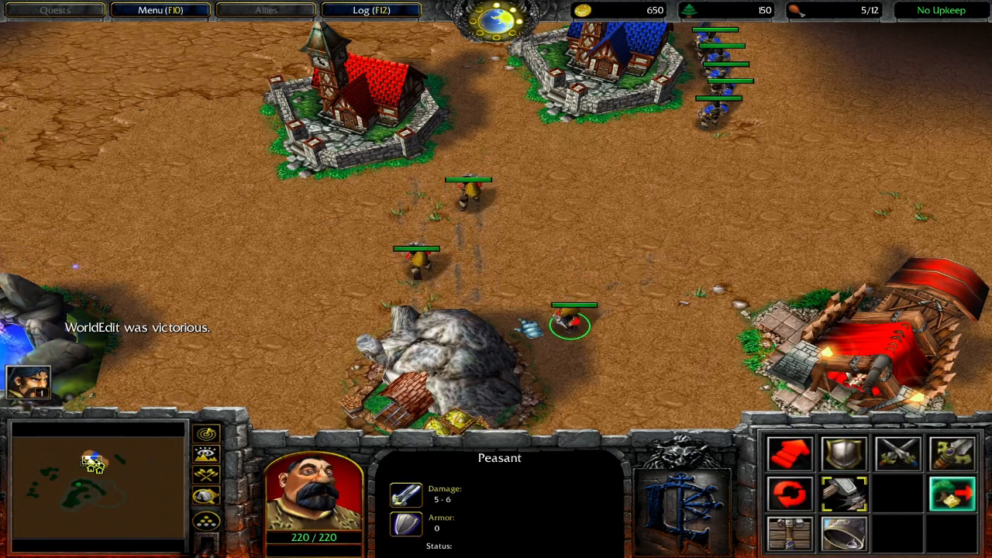
Exit the test game and confirm leaving it
key("F10")
key("e")
key("x")
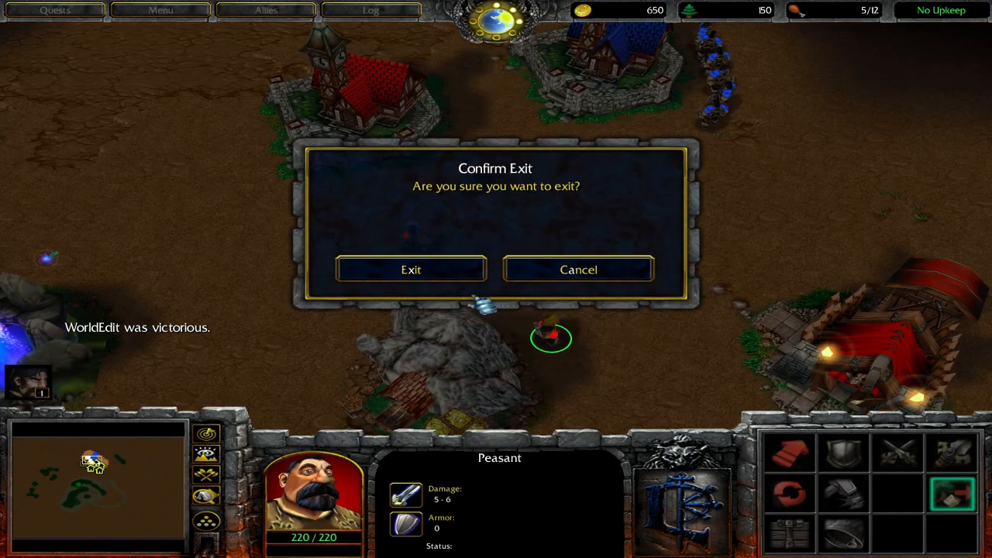
left_click(419, 270)
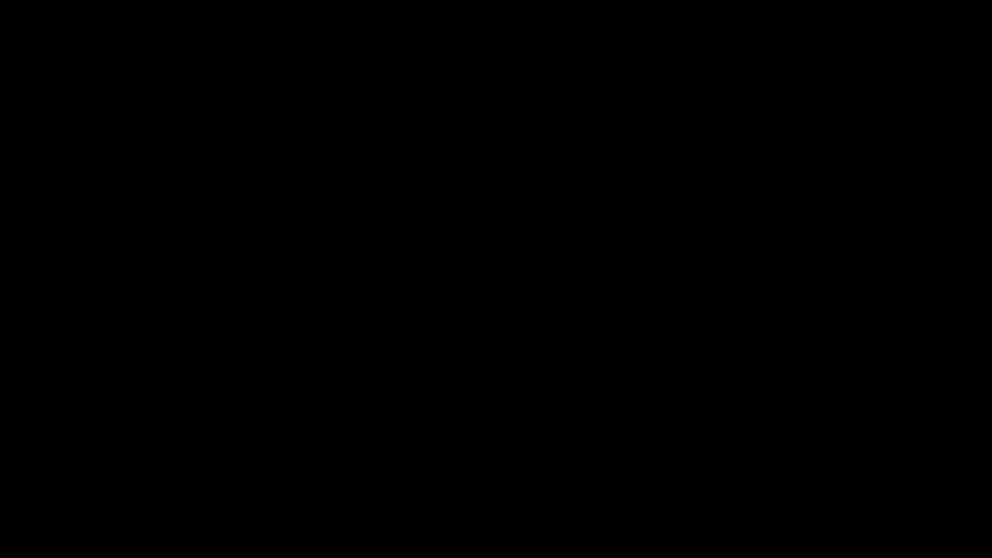